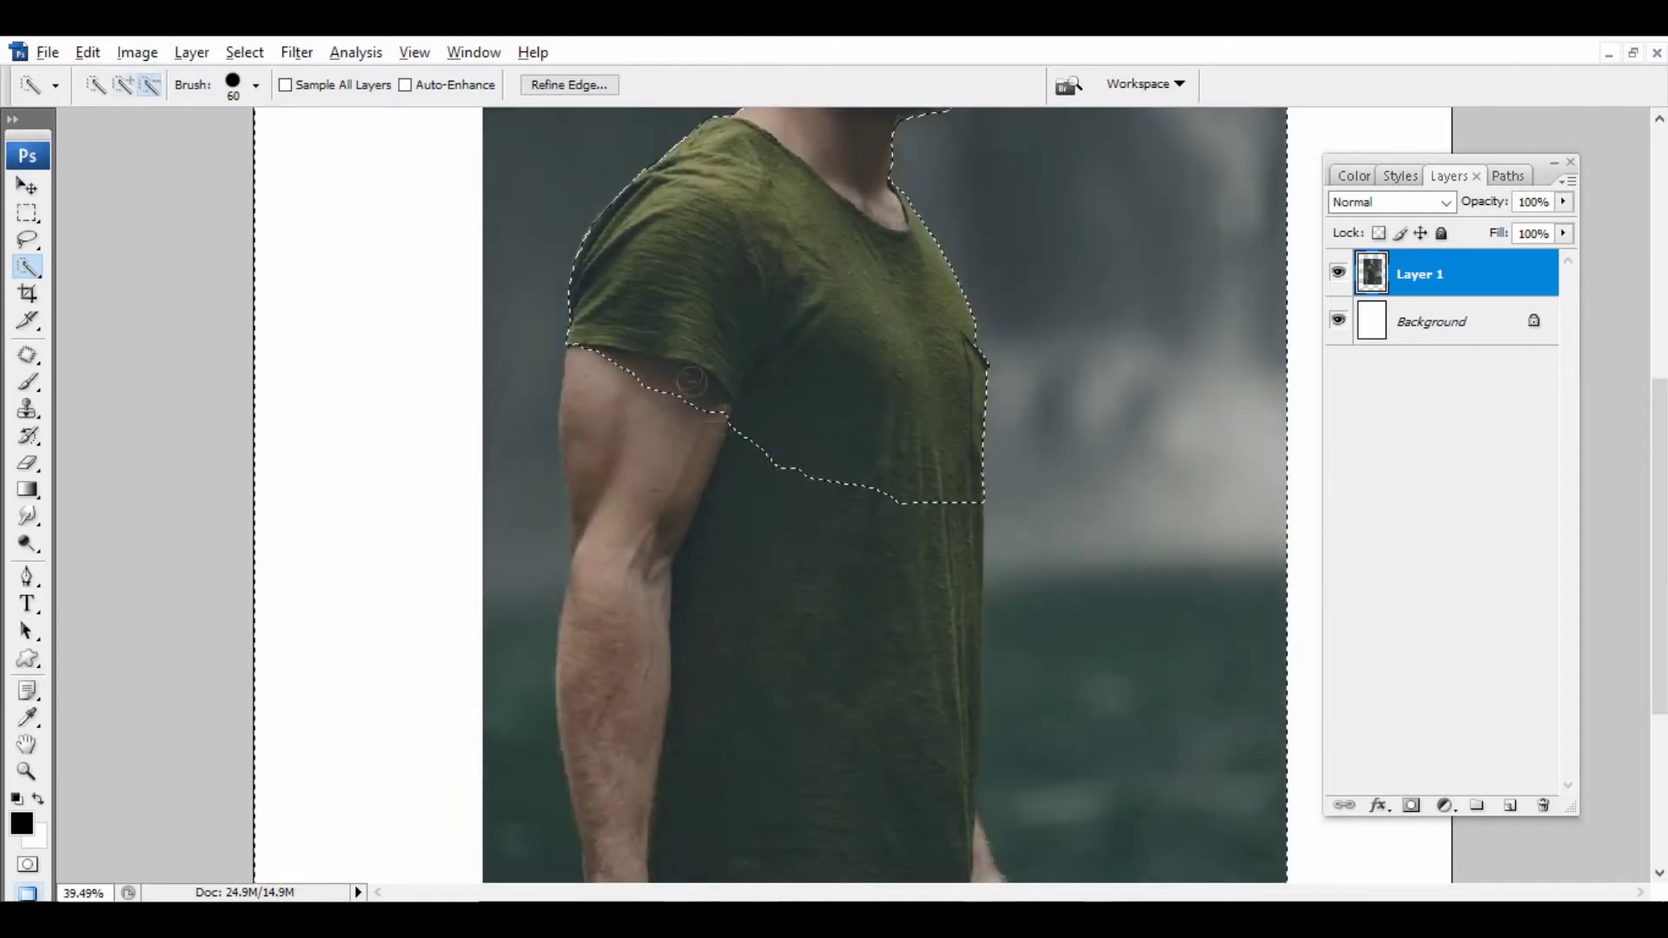
Refine the Quick Selection of the background by subtracting the man's remaining hair edges on Layer 1.
scroll(808, 517, "down", 4)
scroll(857, 402, "up", 9)
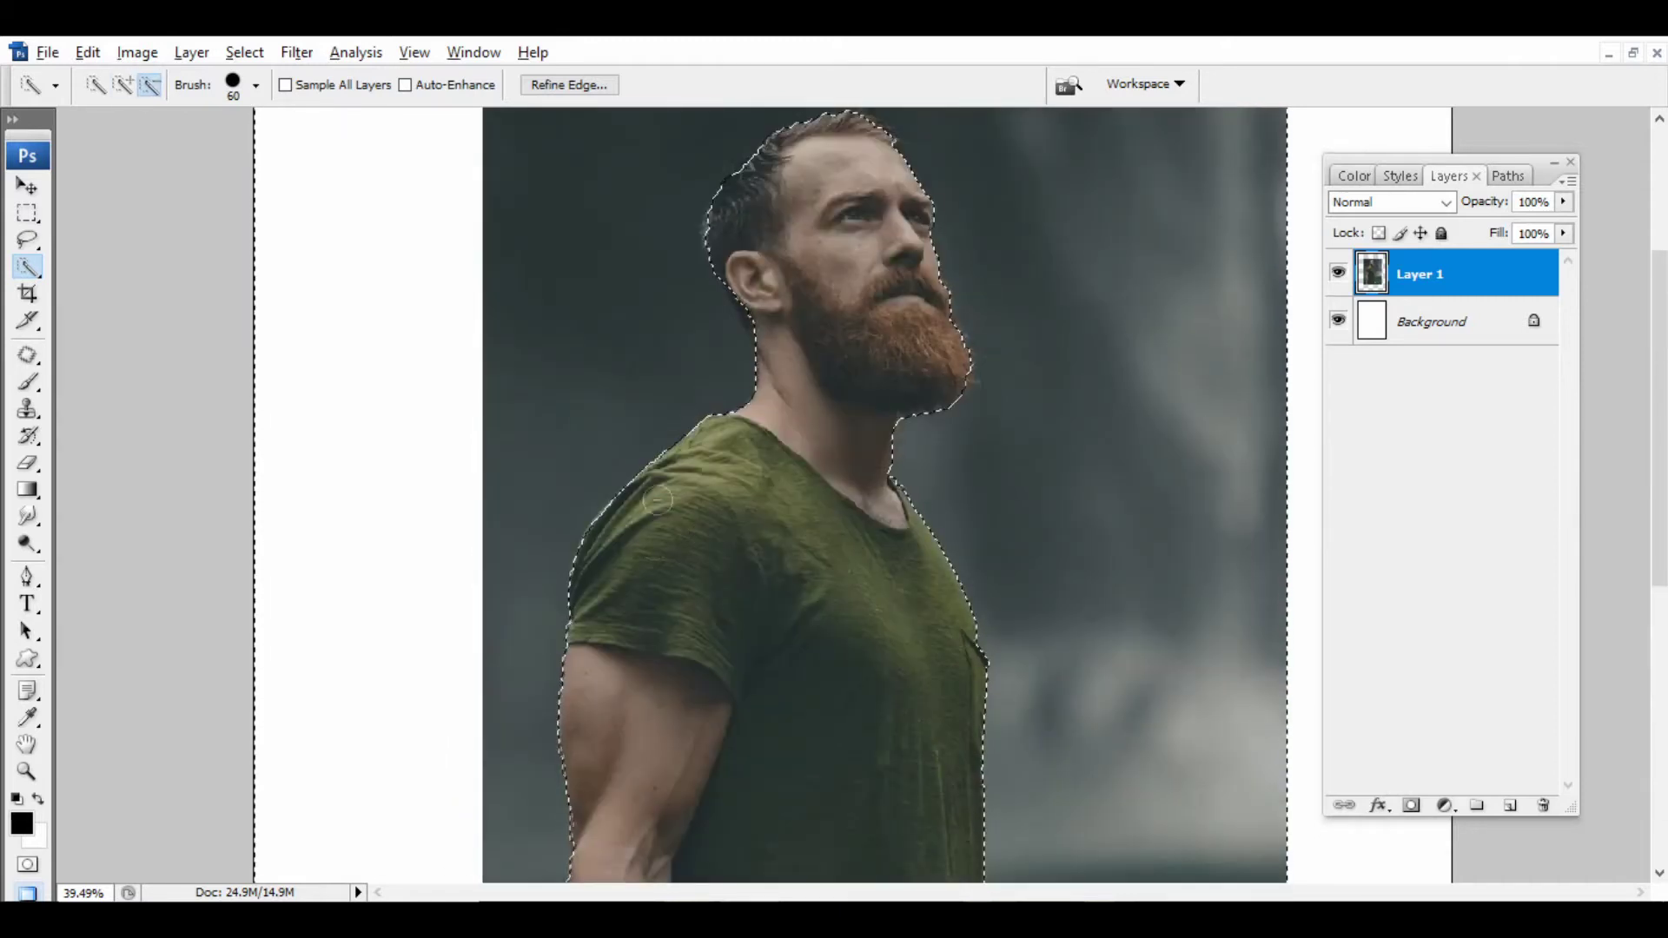
scroll(759, 309, "up", 2)
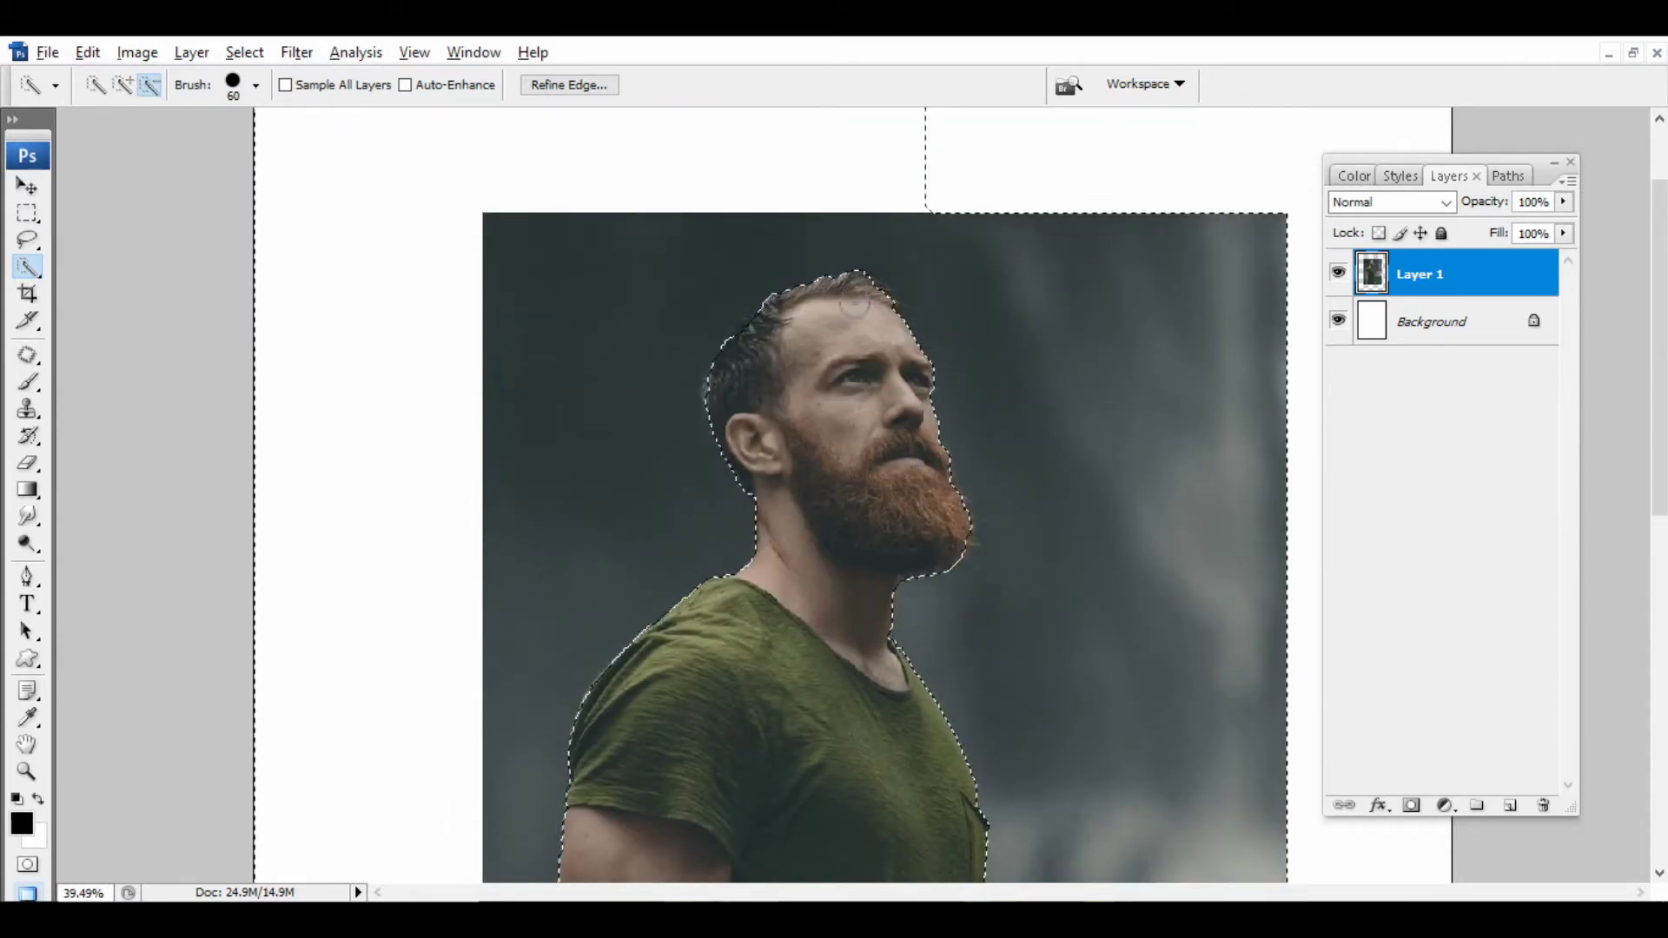
left_click(875, 302)
left_click(770, 353)
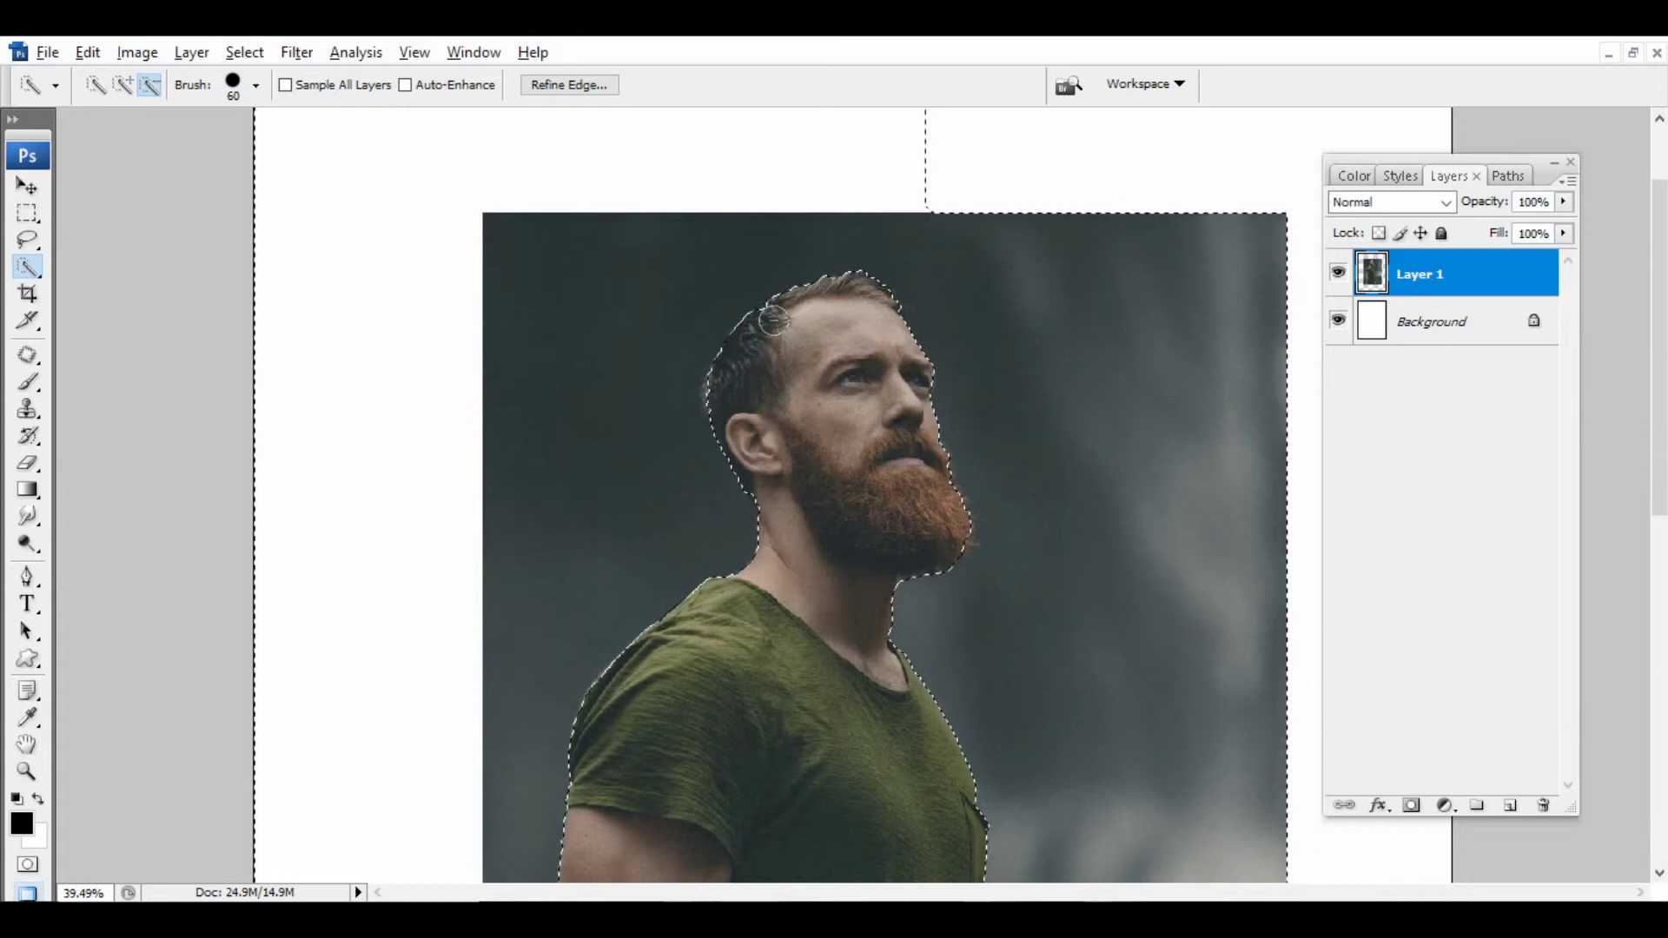
left_click(779, 335)
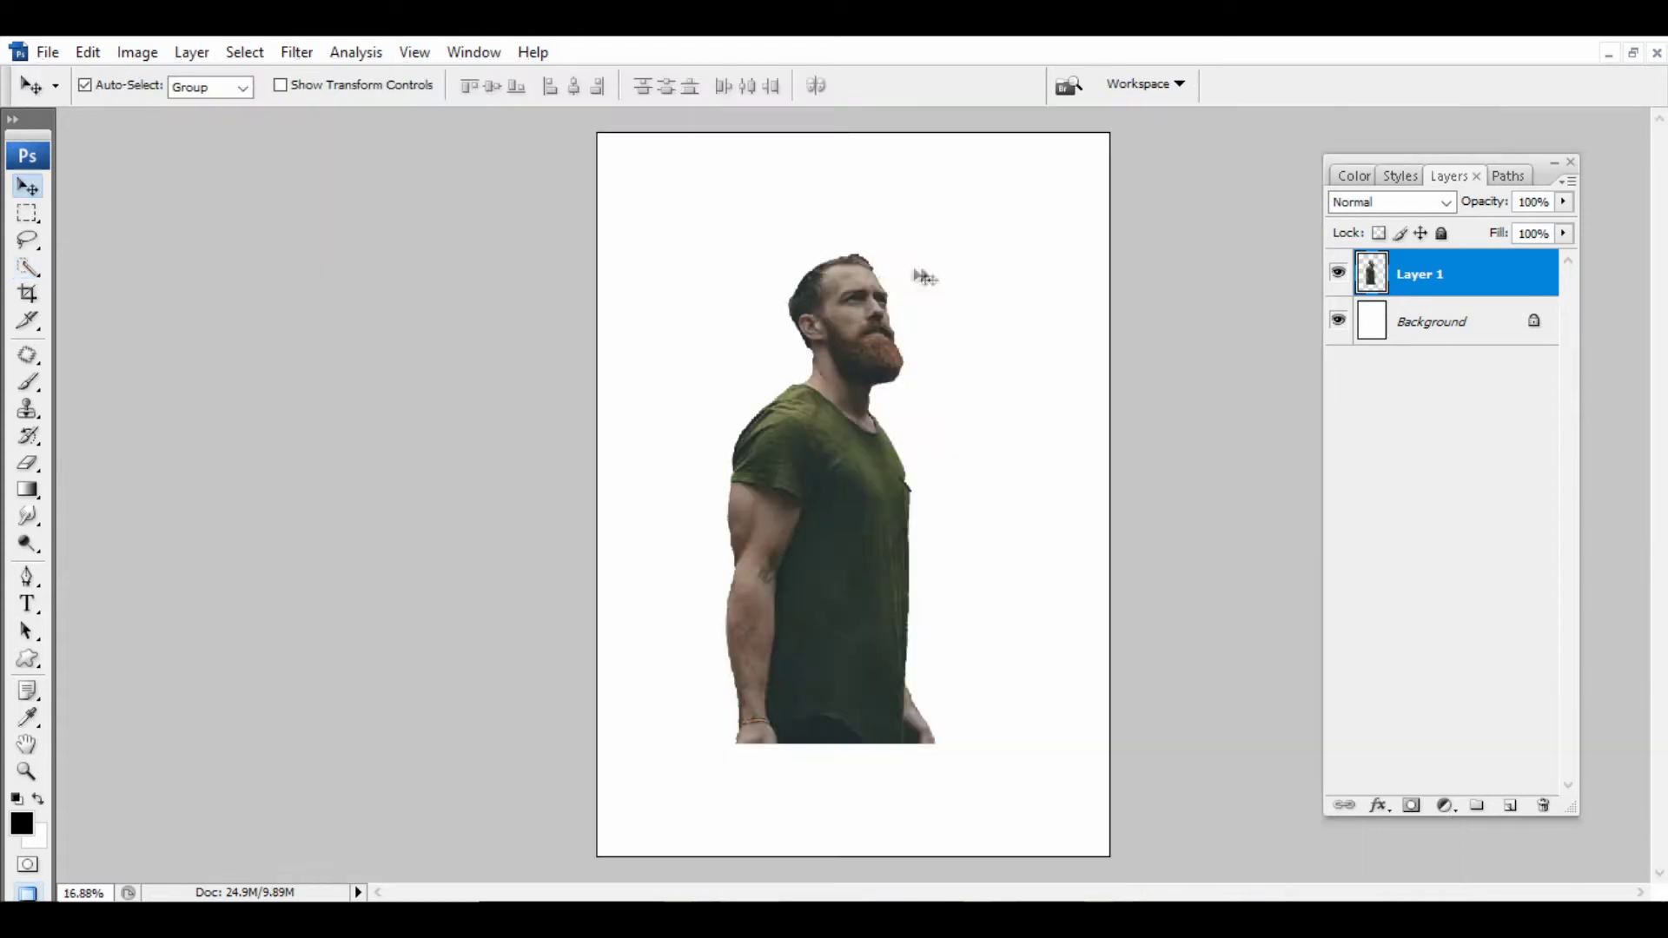
Enlarge the cut-out man with Free Transform and fill the Background layer with black.
key("ctrl+plus")
key("ctrl+minus")
key("ctrl+t")
left_click_drag(925, 266, 976, 217)
key("Return")
left_click(1433, 321)
key("alt+BackSpace")
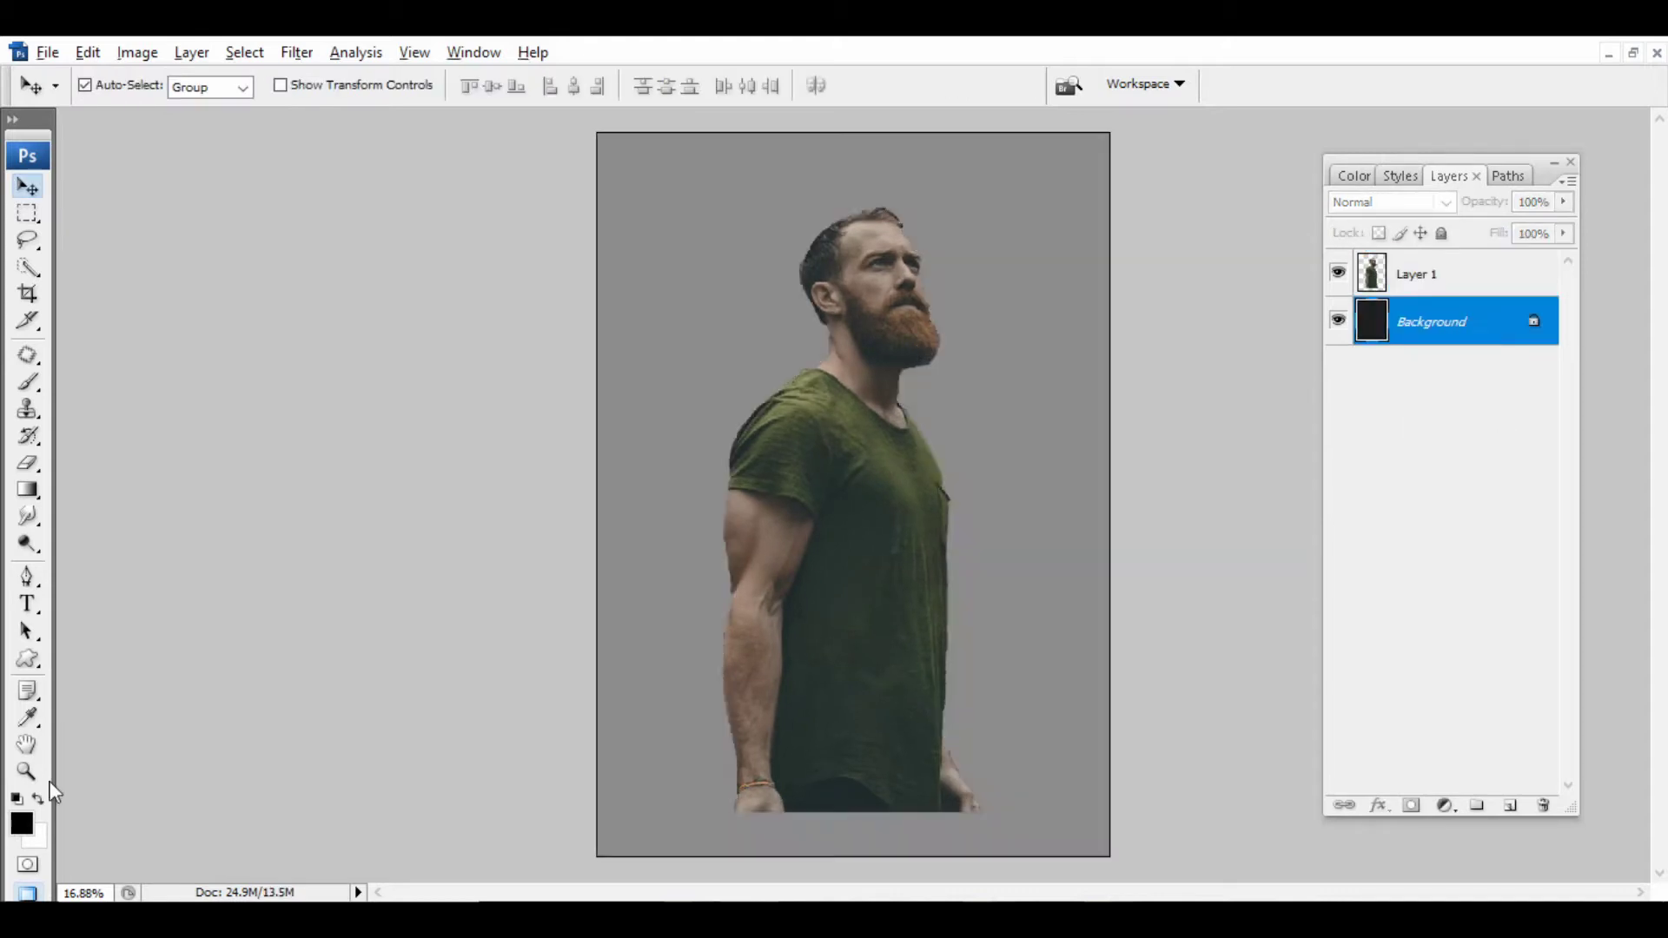
Nudge the cut-out man on the canvas and darken his shadows with Levels.
left_click_drag(857, 553, 848, 547)
key("ctrl+l")
left_click_drag(1084, 463, 1119, 469)
key("Return")
key("v")
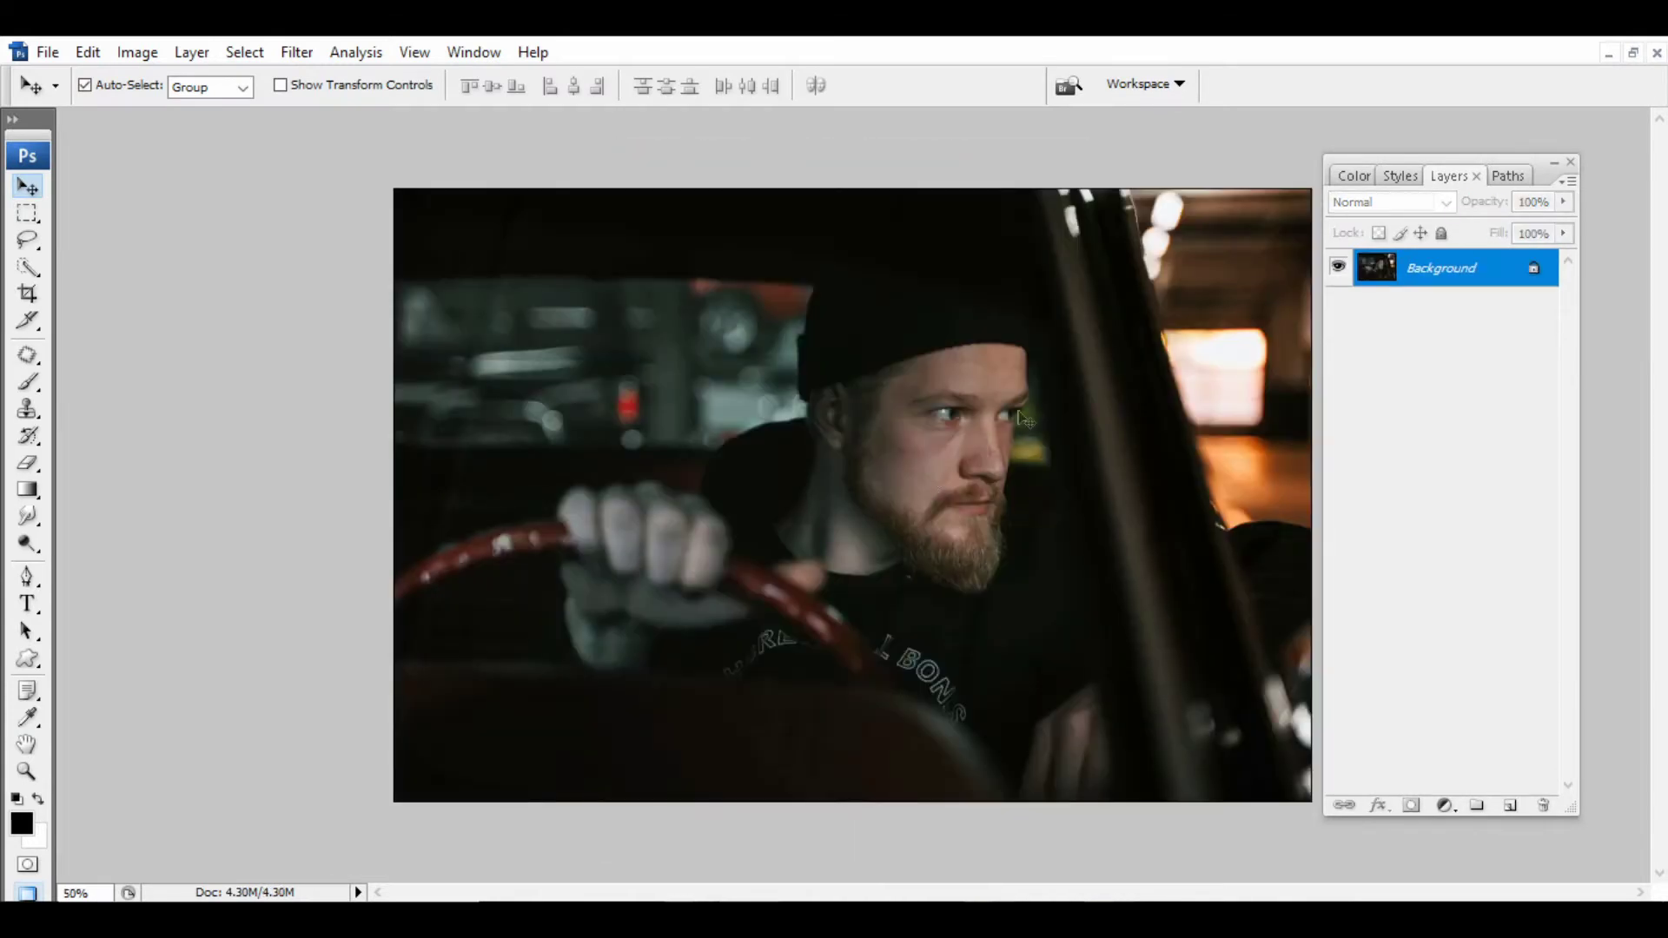
Lasso the head of the man wearing the beanie in the car photo and paste it into the composite.
key("l")
left_click_drag(1043, 293, 1053, 569)
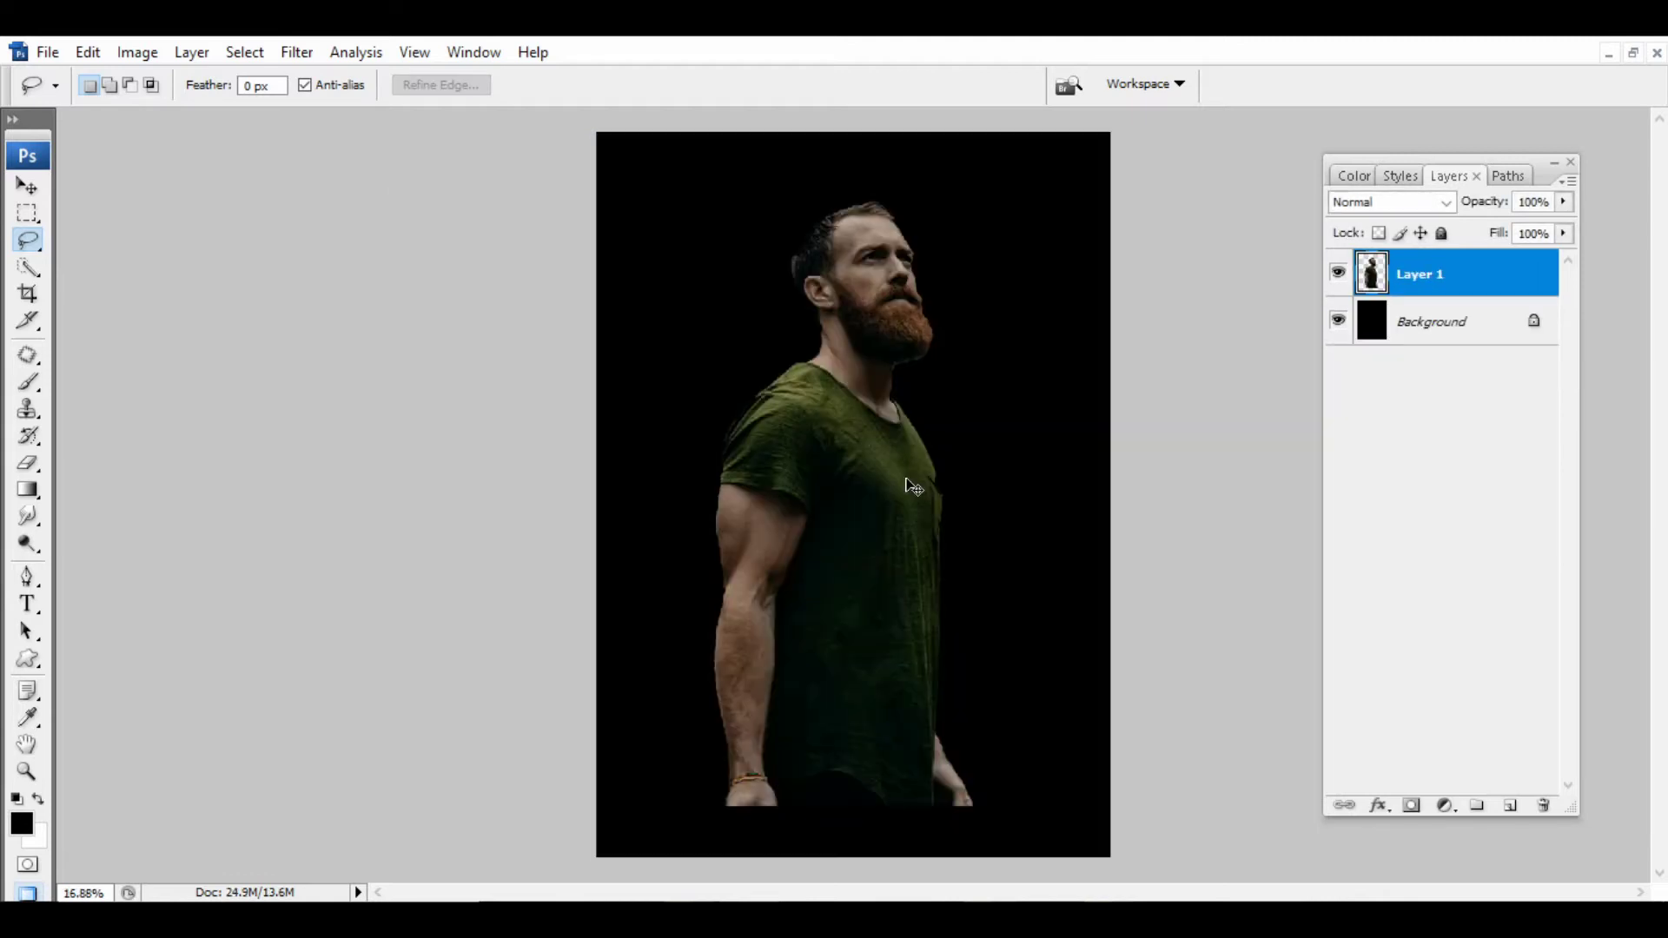
key("ctrl+v")
key("v")
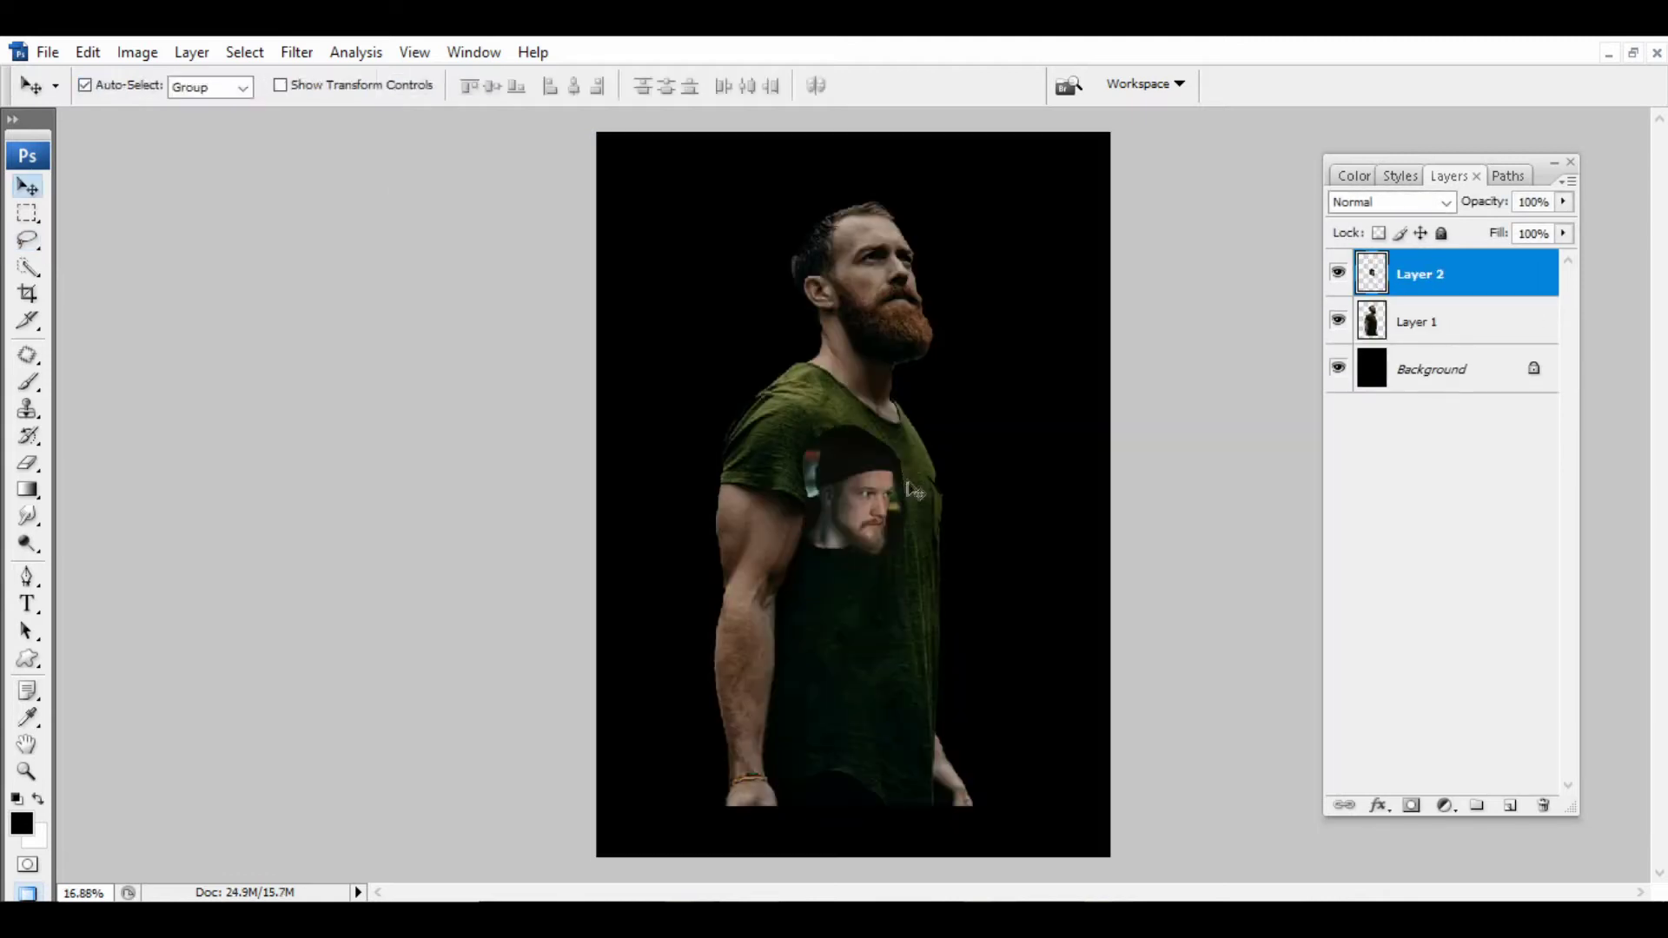
Enlarge the pasted beanie-wearing head over the standing man's torso with Free Transform.
key("ctrl+t")
left_click_drag(939, 382, 973, 415)
key("Return")
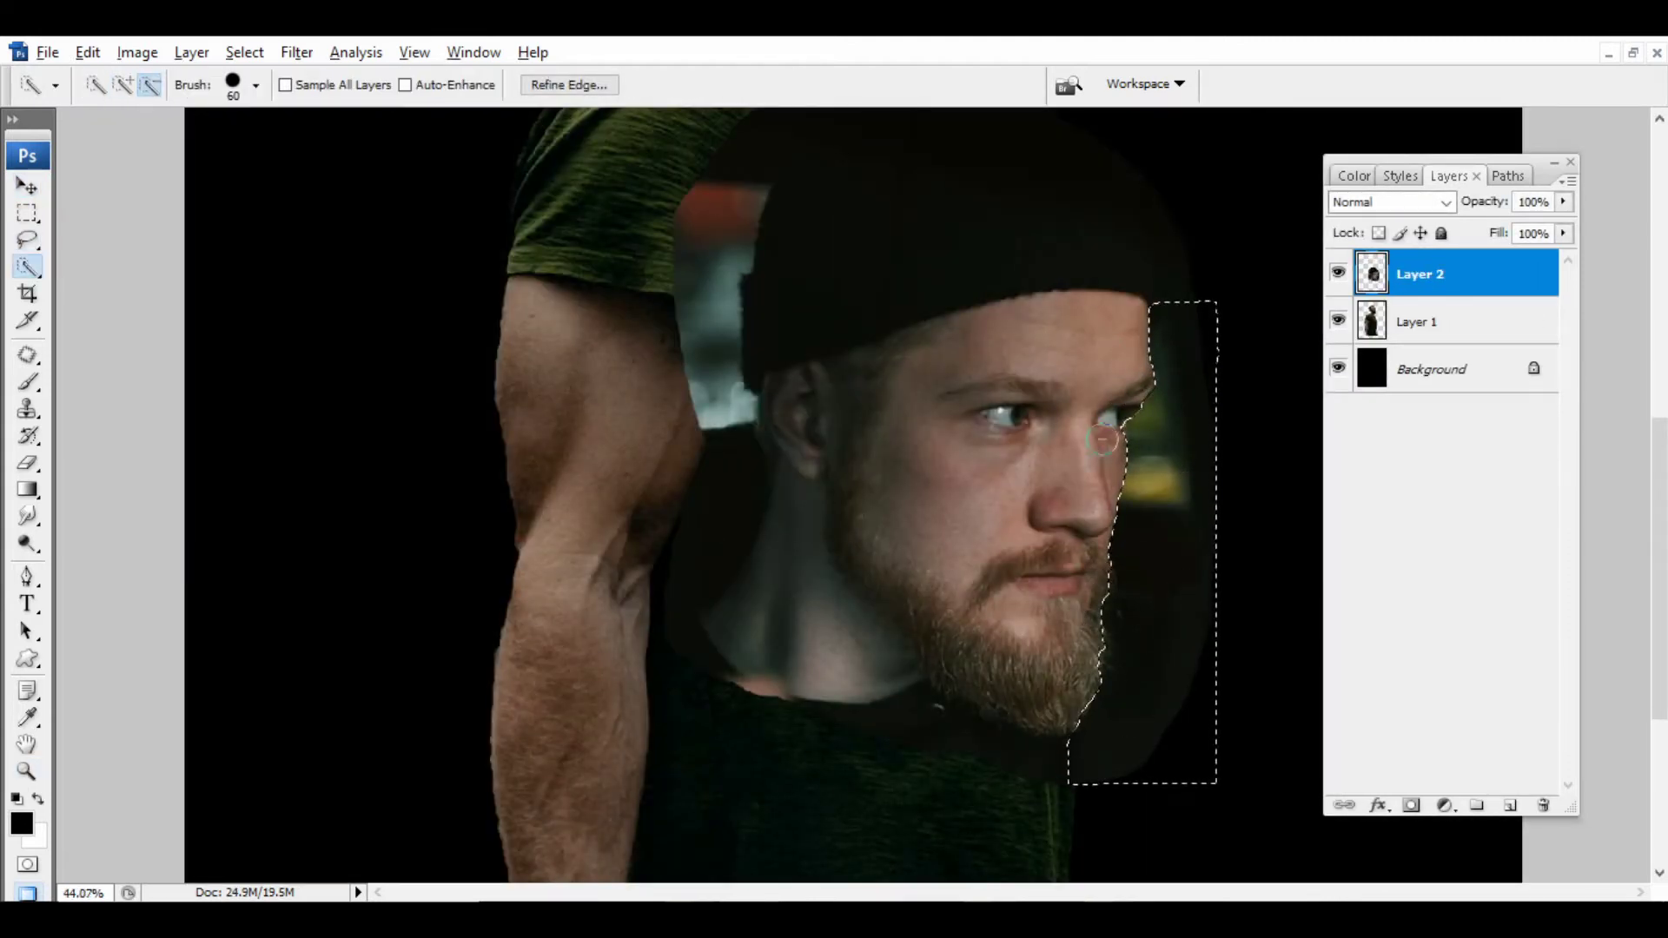
Select the background and the beanie around the pasted face on Layer 2, delete them and deselect.
left_click_drag(1242, 452, 1240, 521)
scroll(1240, 523, "down", 5)
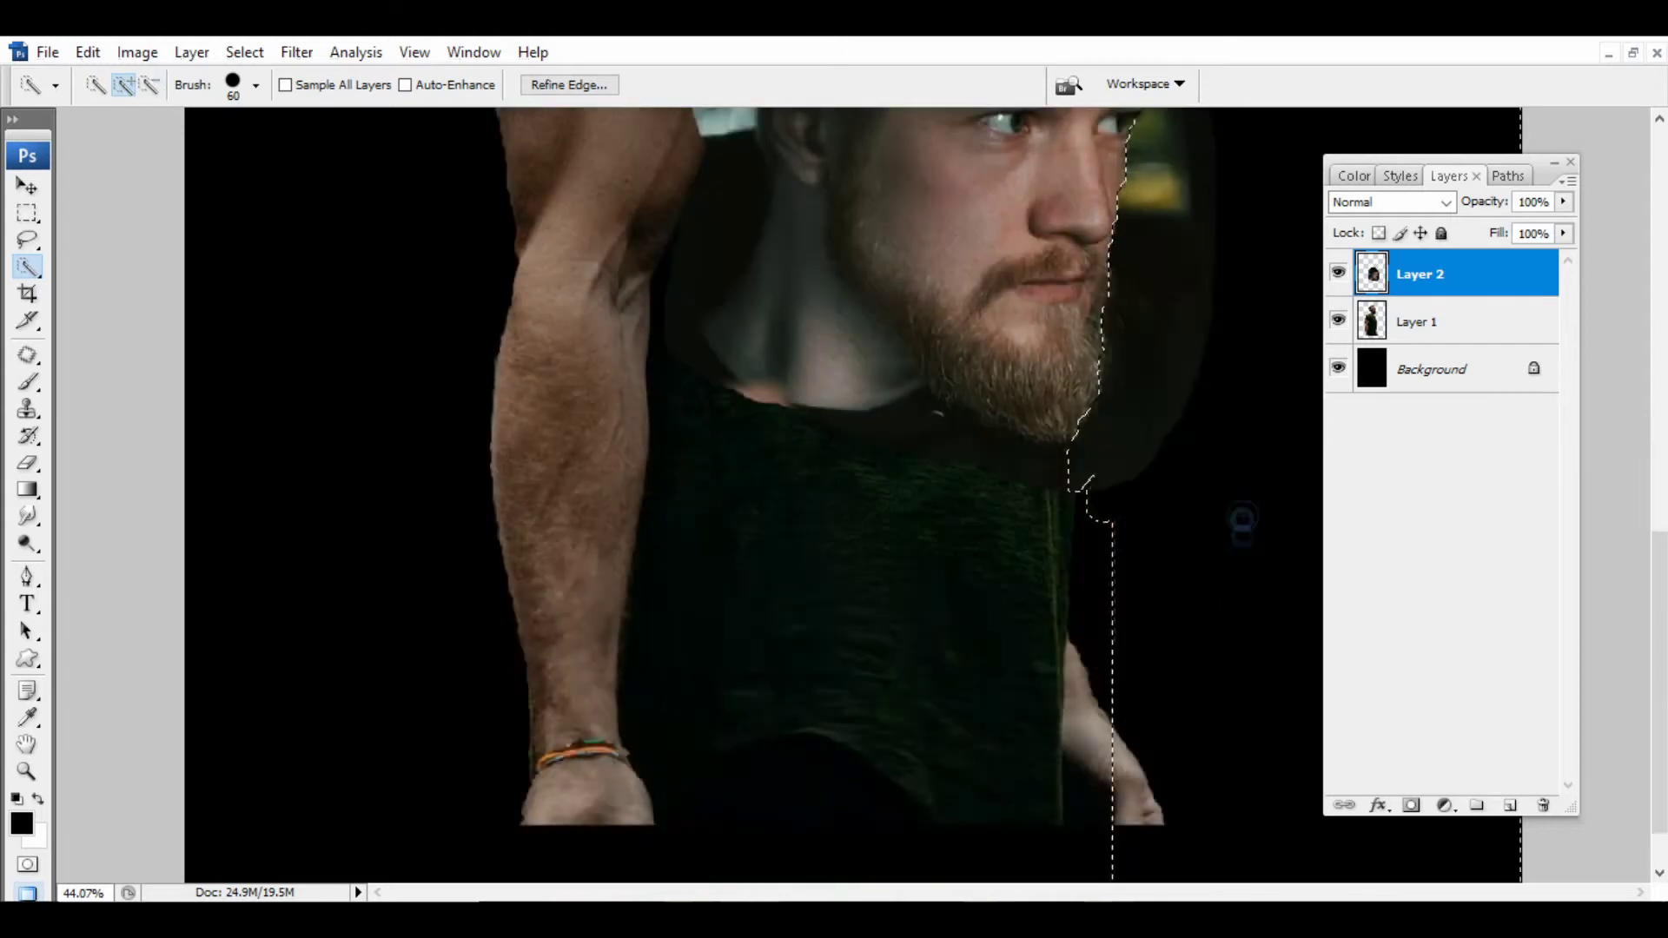
scroll(1240, 522, "up", 6)
left_click_drag(665, 643, 712, 519)
left_click_drag(727, 228, 789, 249)
key("Delete")
key("ctrl+d")
Erase the leftover areas around the pasted face's neck with a smaller soft eraser at 100% opacity.
key("v")
key("e")
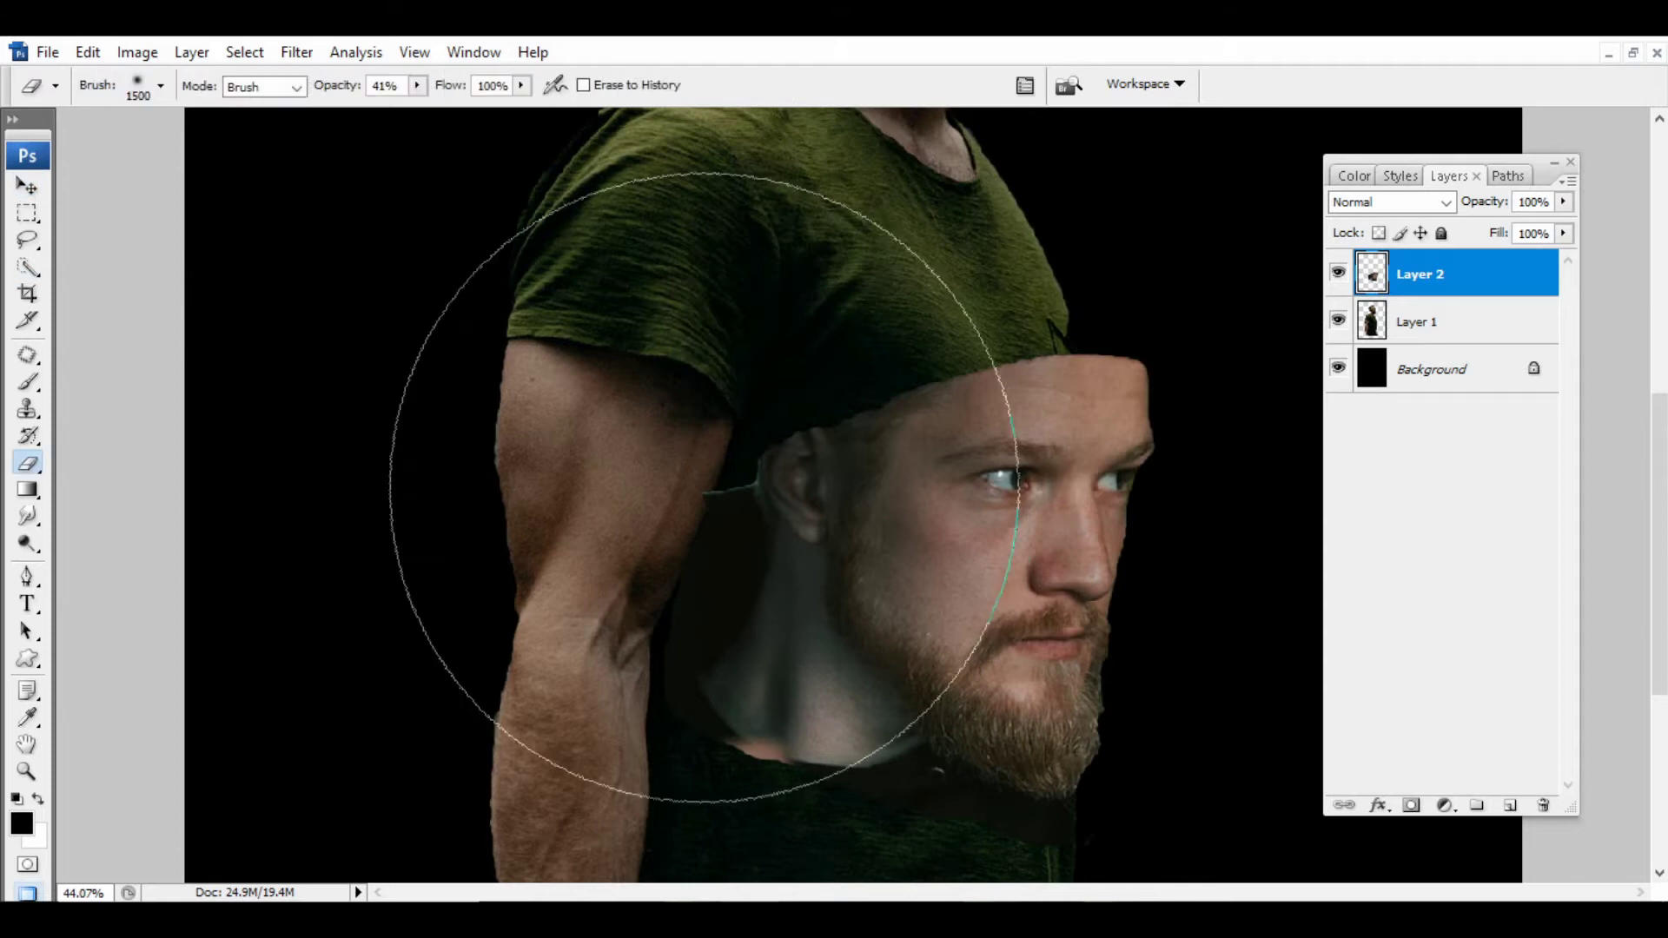
key("bracketleft")
key("bracketleft")
key("bracketleft")
key("bracketleft")
key("bracketleft")
key("bracketleft")
key("bracketleft")
key("bracketleft")
key("bracketleft")
key("bracketleft")
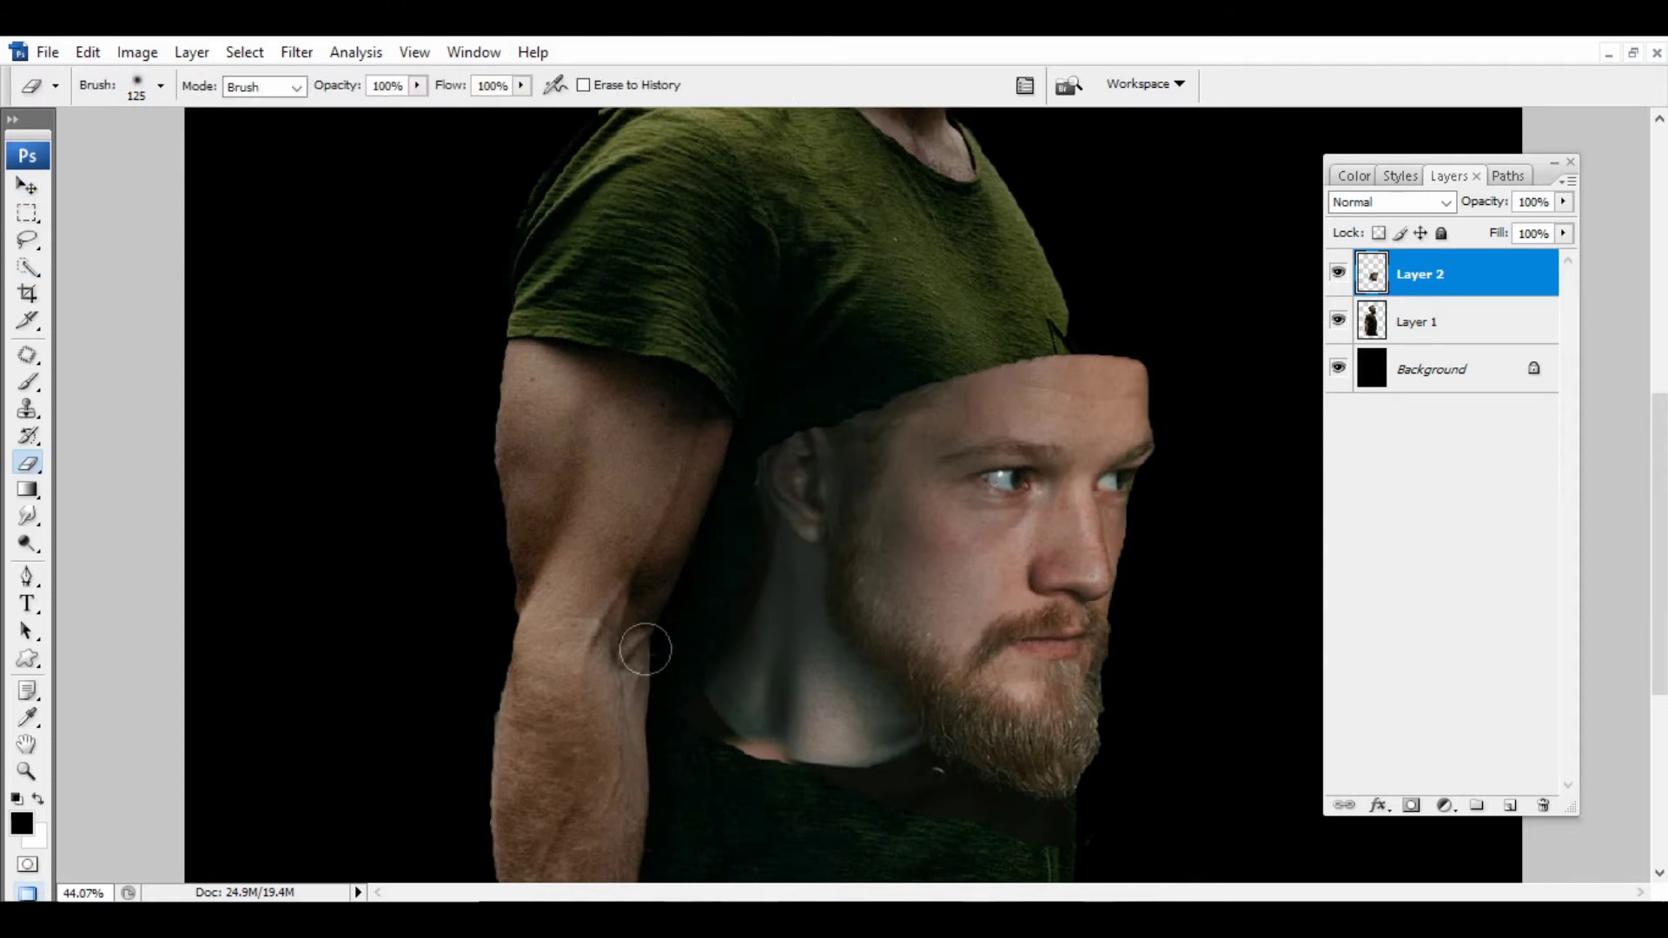
key("bracketright")
key("bracketright")
key("bracketright")
key("bracketright")
mouse_move(769, 792)
left_mouse_down()
mouse_move(815, 766)
mouse_move(834, 793)
left_mouse_up()
Reposition the pasted face over the front of the torso and commit its placement with Free Transform.
scroll(868, 695, "down", 2)
key("v")
left_click_drag(1005, 443, 954, 470)
key("ctrl+t")
key("Return")
key("ctrl+0")
Duplicate Layer 1 beneath the face layer and fill the copied figure with black, preserving transparency.
left_click_drag(1433, 322, 1514, 809)
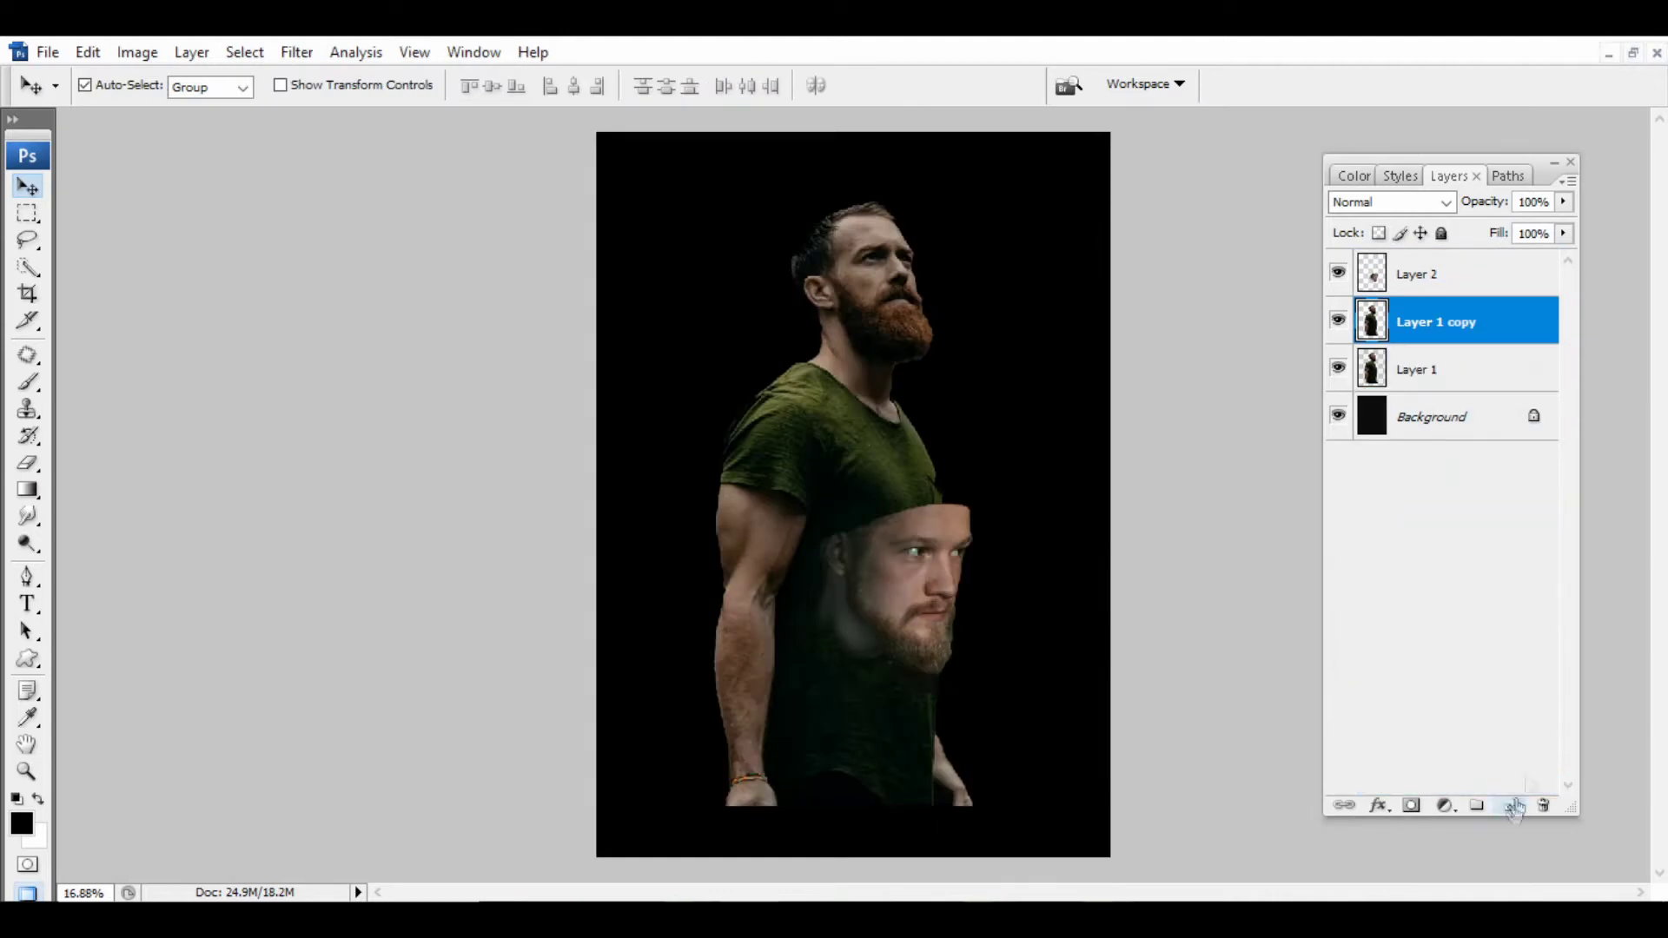
double_click(1512, 326)
key("Escape")
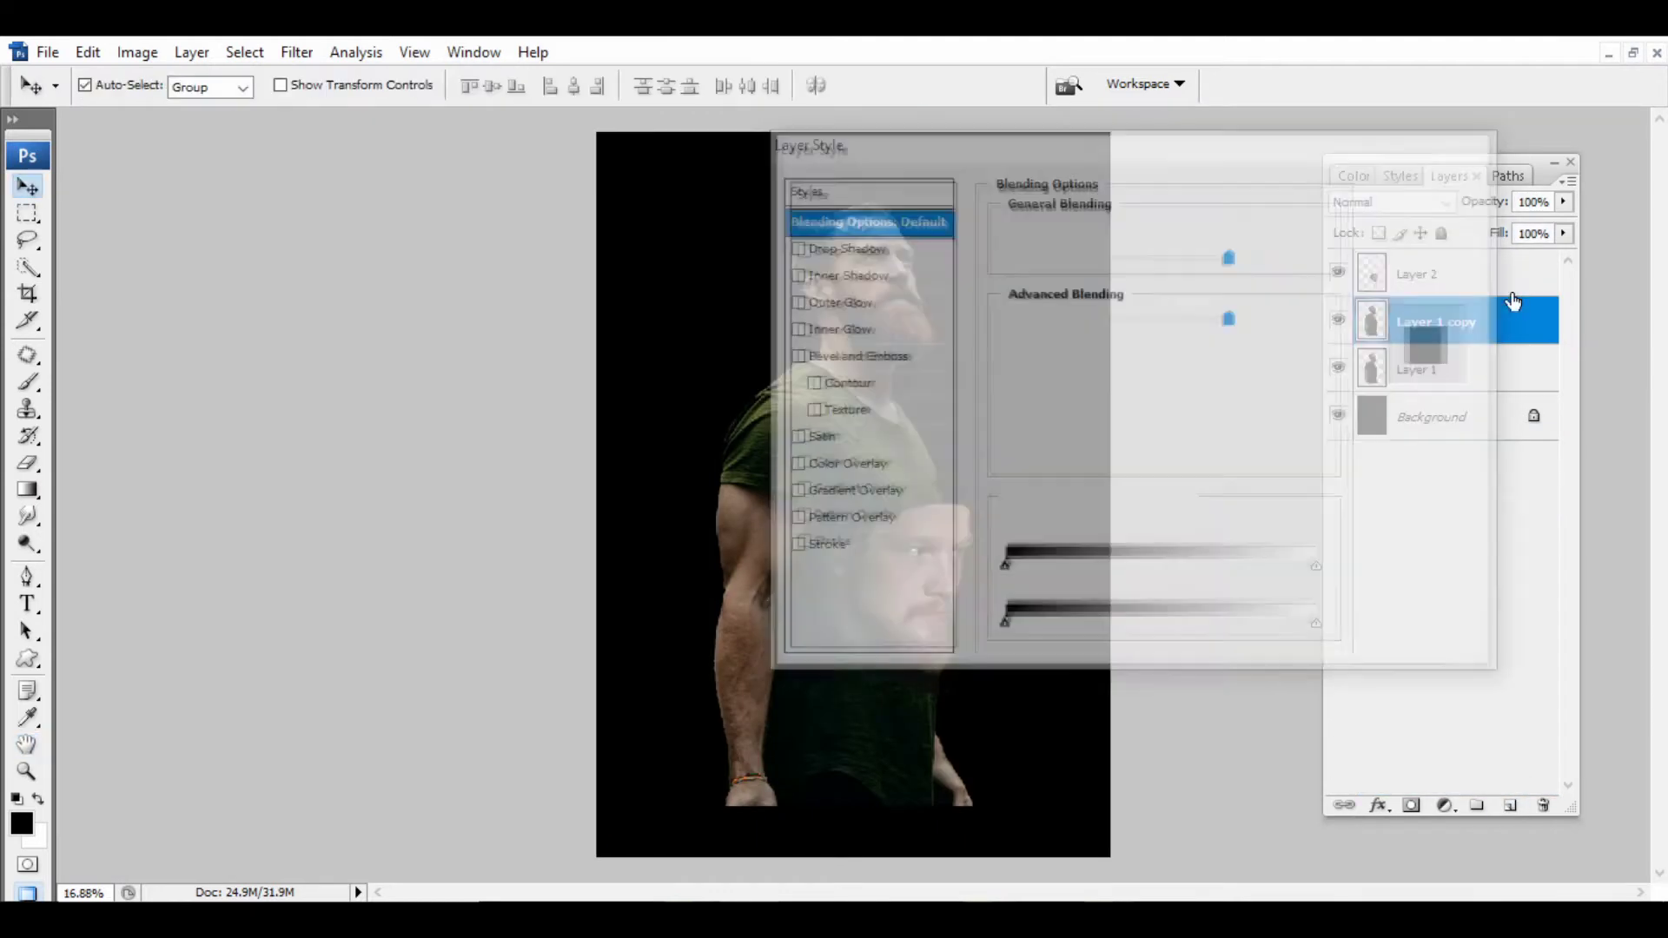
key("alt+shift+BackSpace")
left_click_drag(842, 454, 899, 443)
key("ctrl+z")
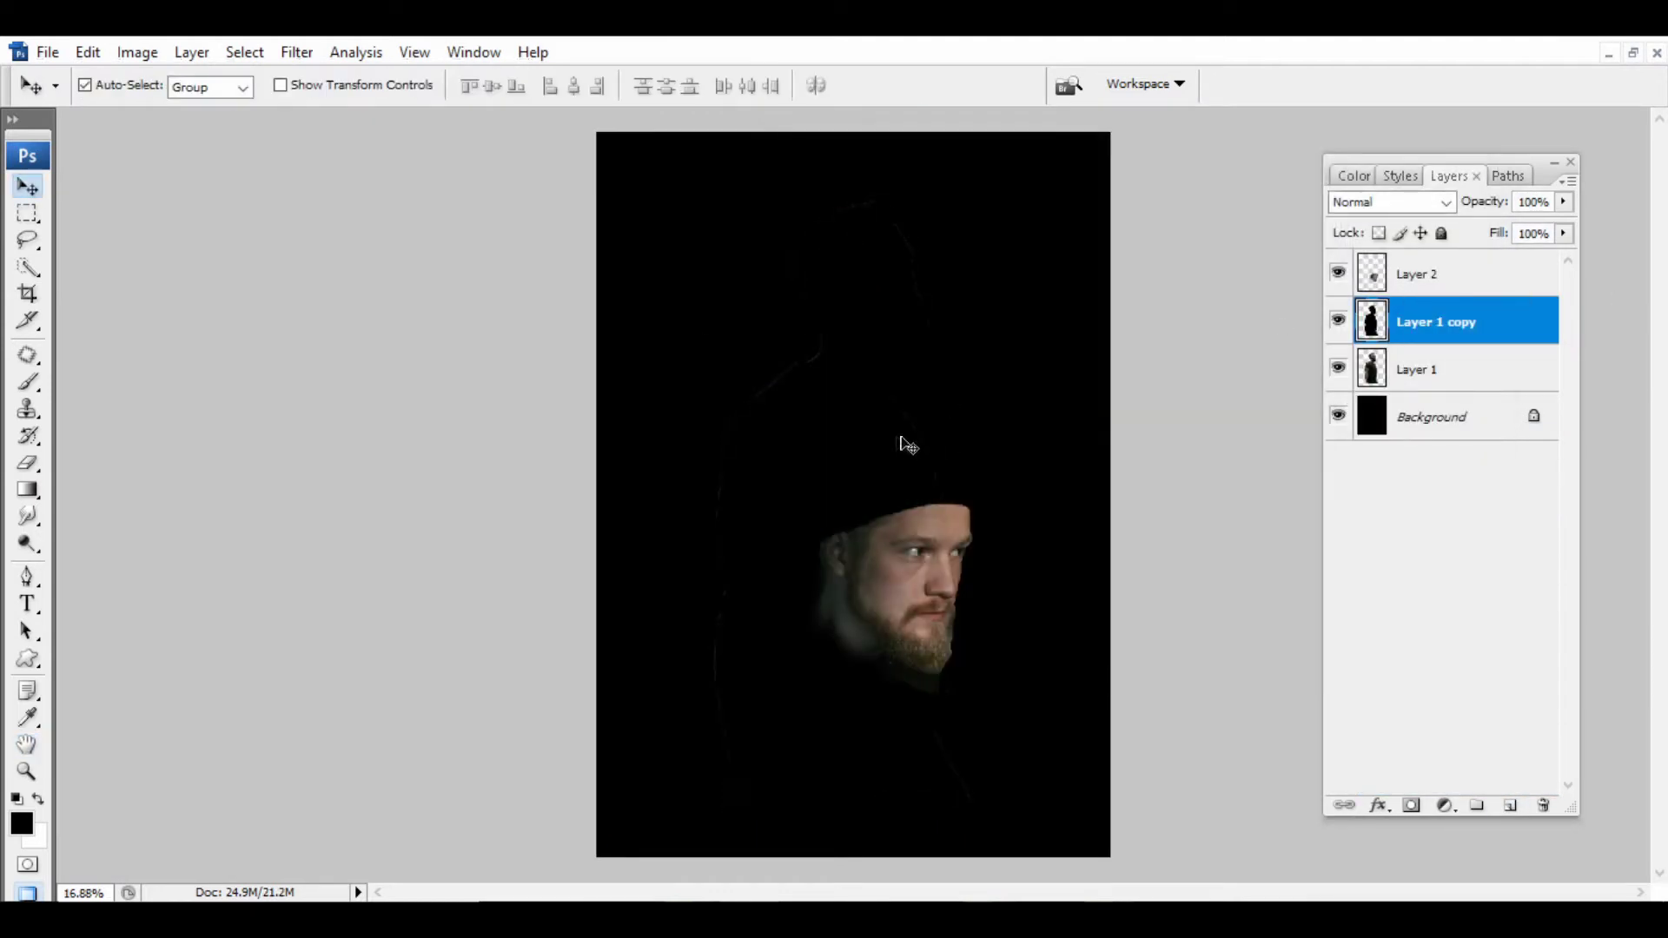
Add a mask to Layer 1 copy and paint it black at 13% opacity to reveal the man's head and shoulders.
key("b")
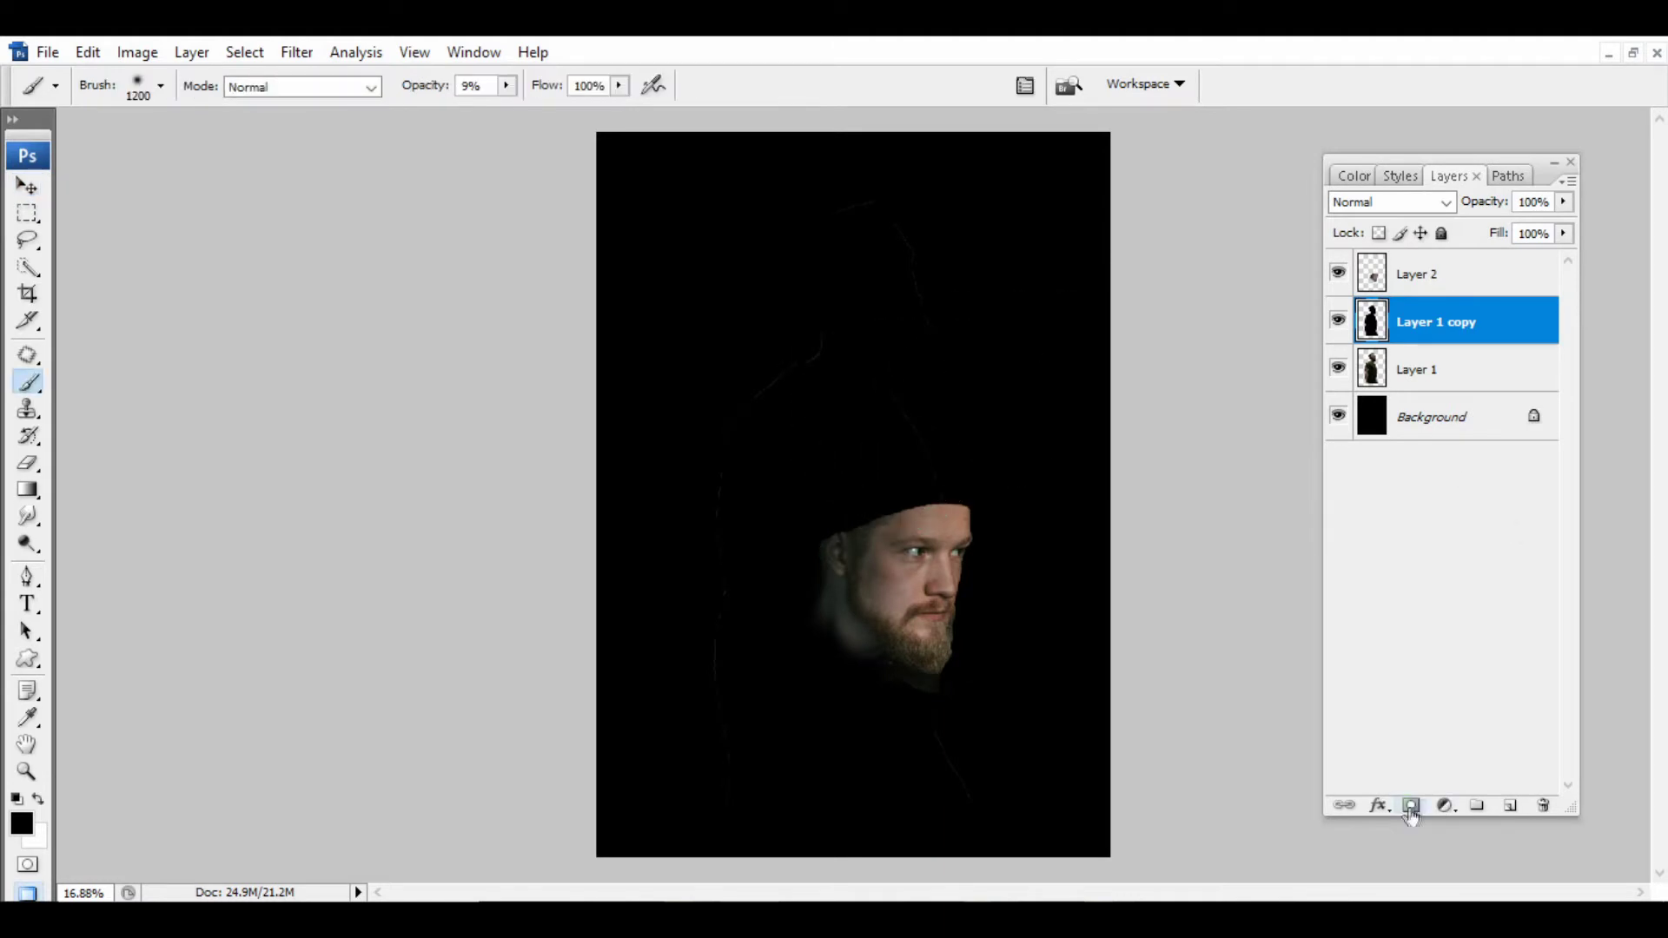
key("e")
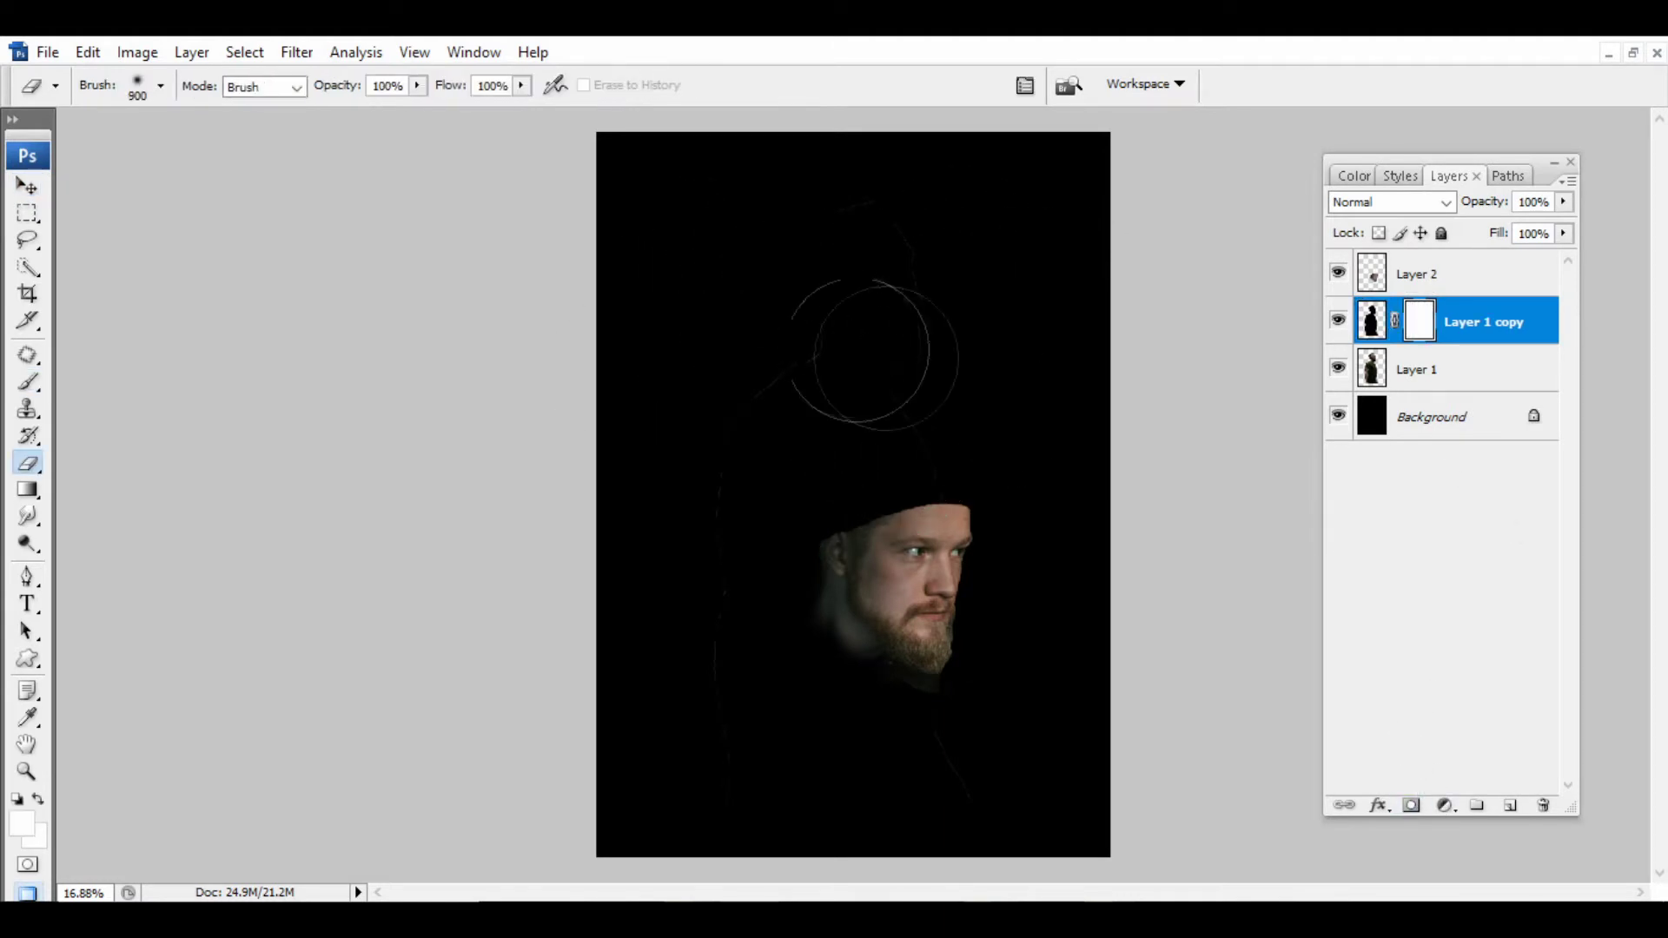
key("b")
mouse_move(900, 300)
left_mouse_down()
mouse_move(838, 244)
mouse_move(875, 279)
mouse_move(795, 432)
left_mouse_up()
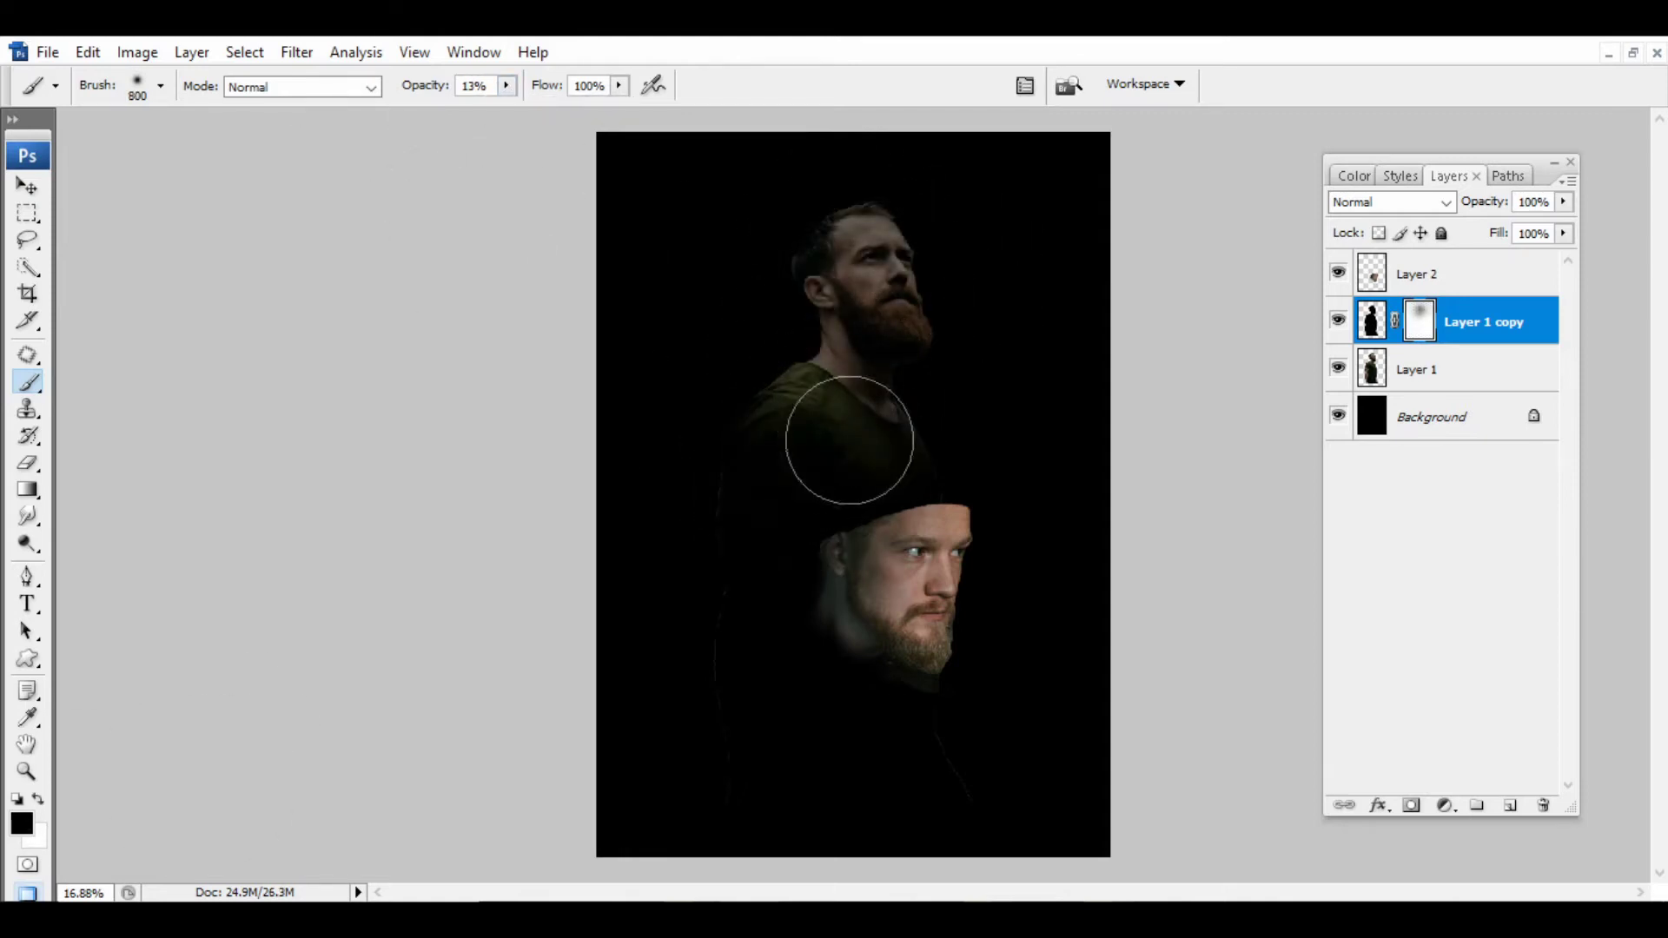
left_click_drag(815, 480, 867, 421)
Mask Layer 2 and fade the face's cap, ear and neck edges with a 400 px soft black brush at 29% opacity.
key("z")
left_click_drag(648, 294, 1155, 726)
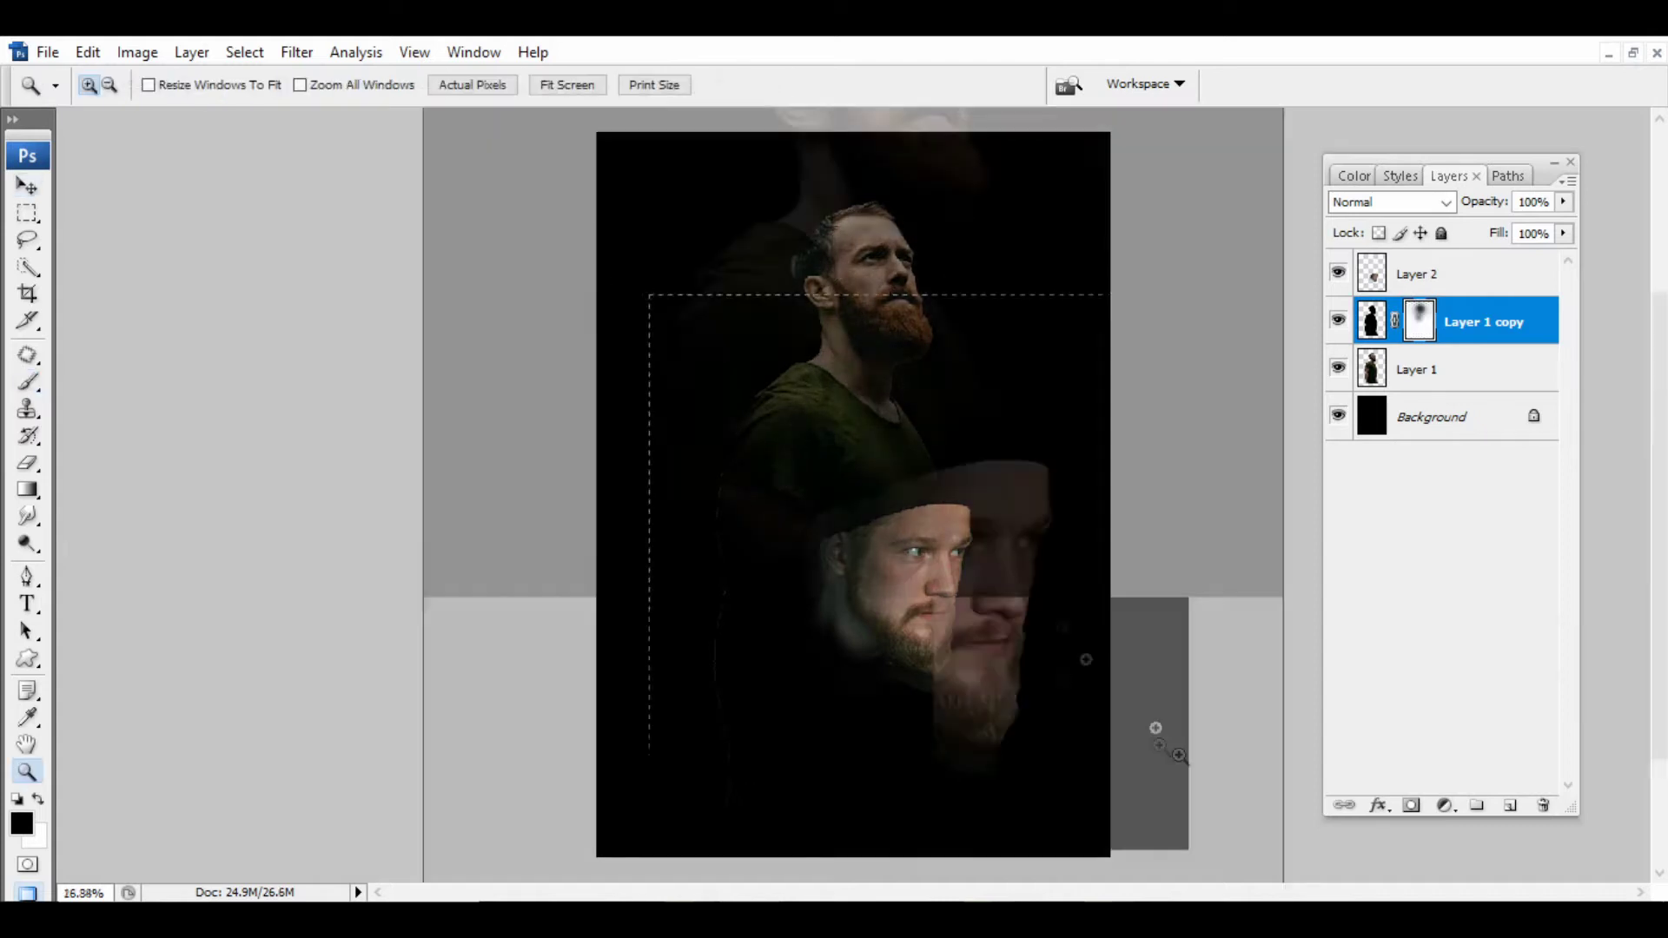
key("v")
left_click_drag(964, 608, 964, 575)
left_click_drag(841, 613, 841, 649)
key("b")
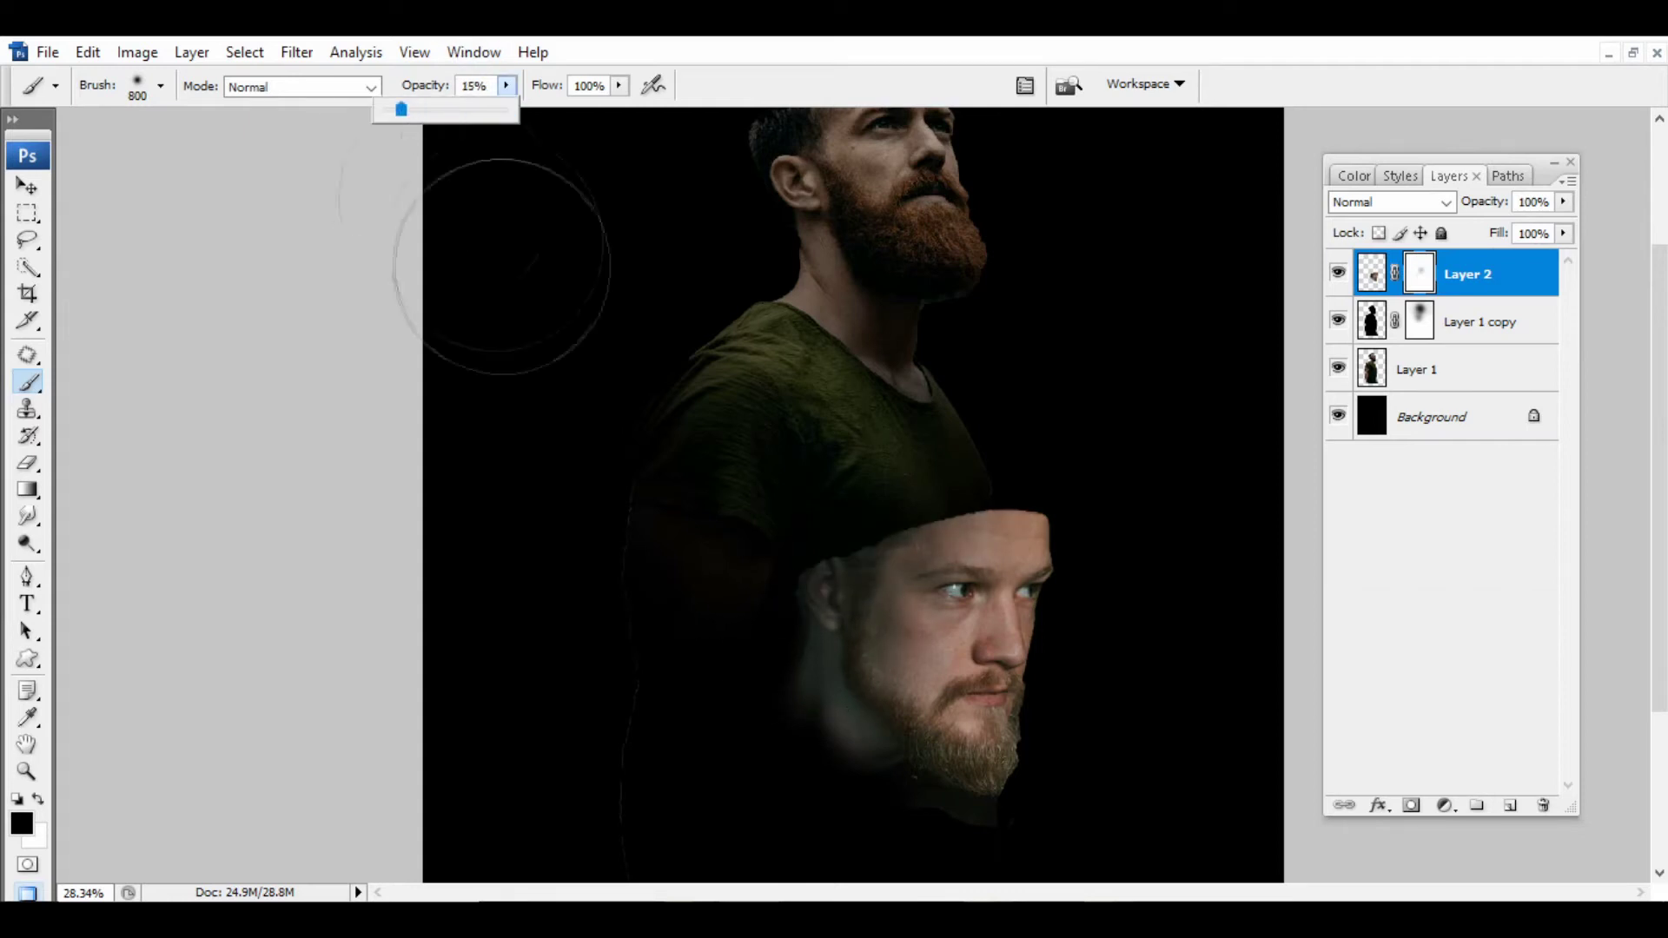
key("bracketleft")
key("bracketleft")
key("bracketleft")
left_click(870, 514)
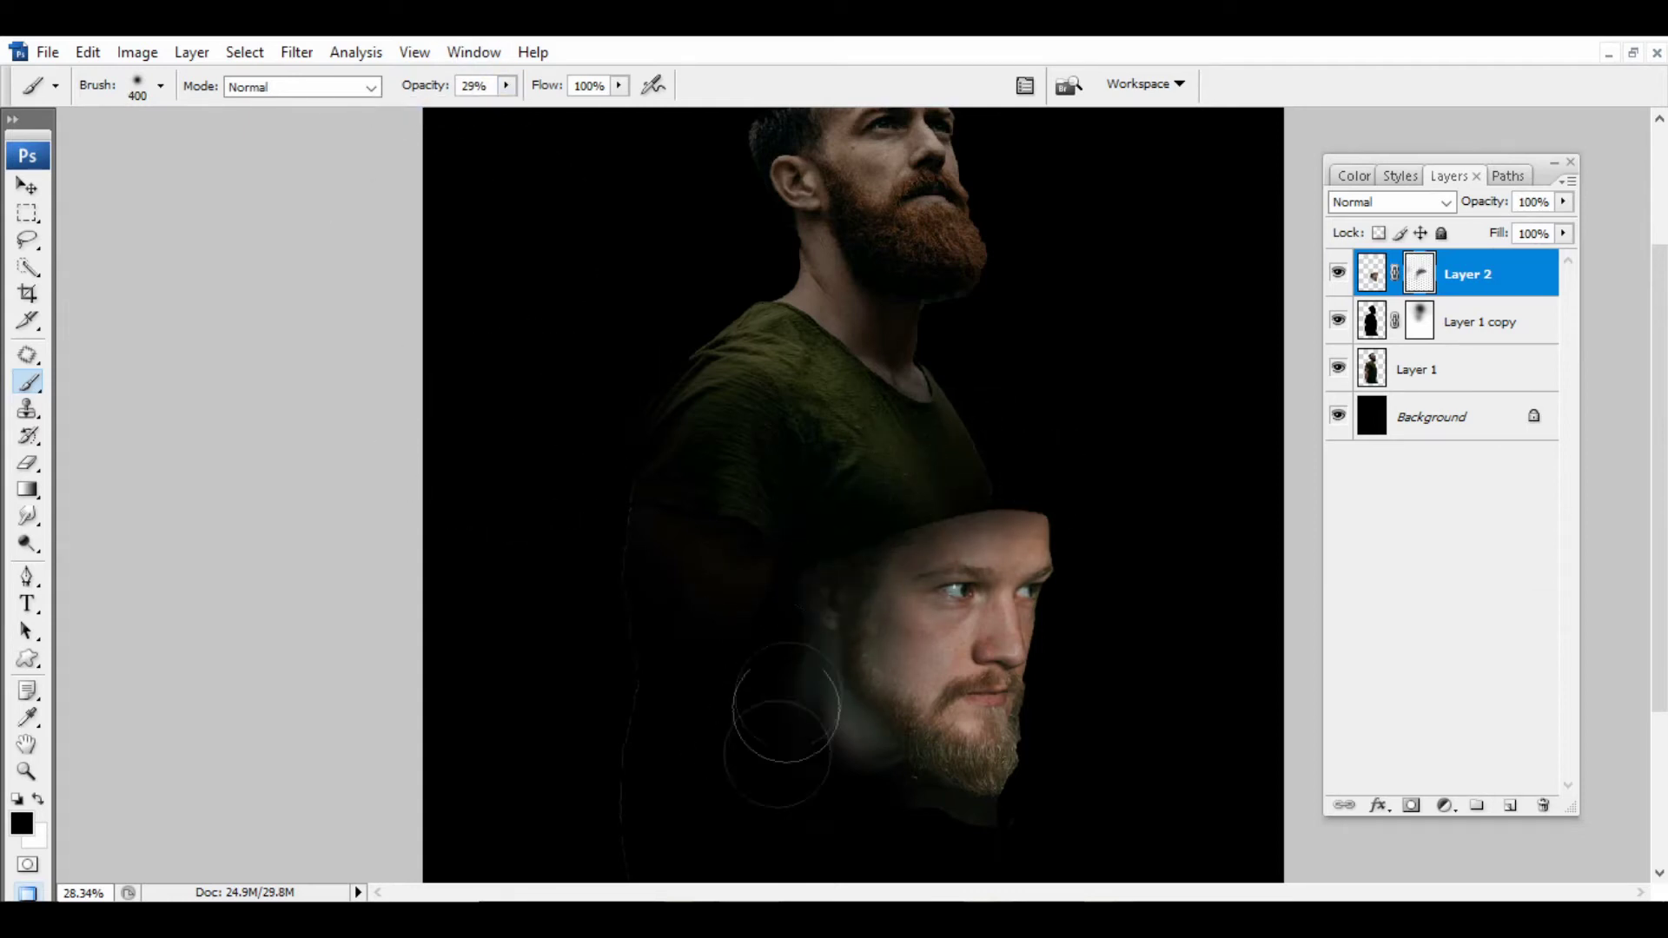
key("v")
key("ctrl+l")
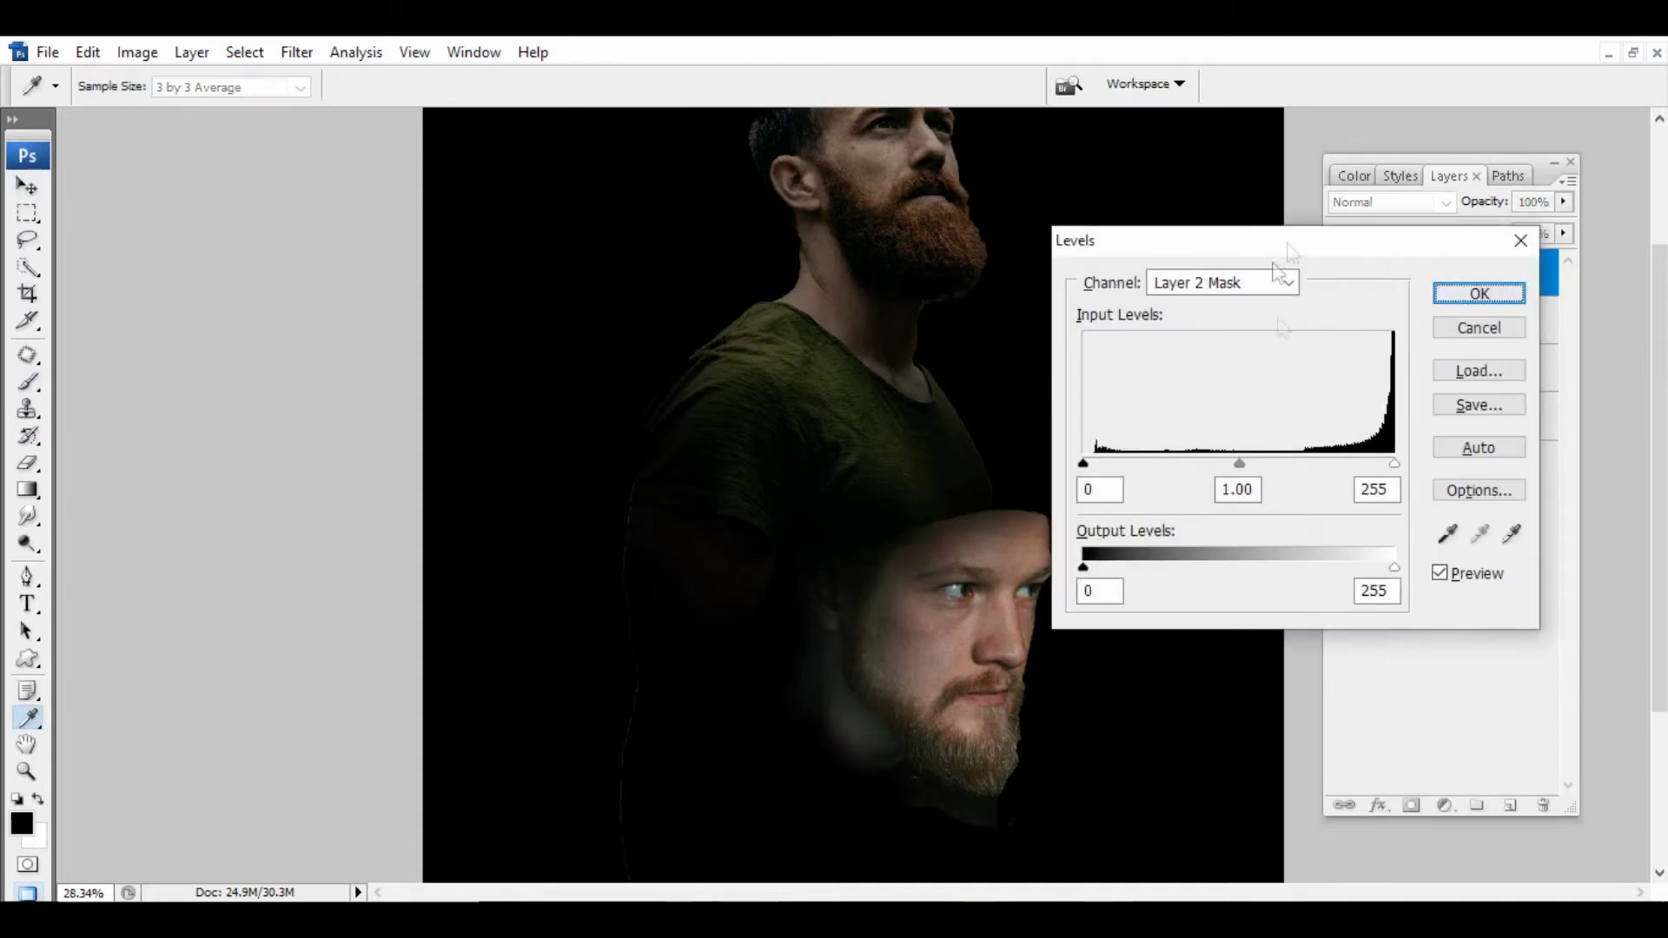
key("Return")
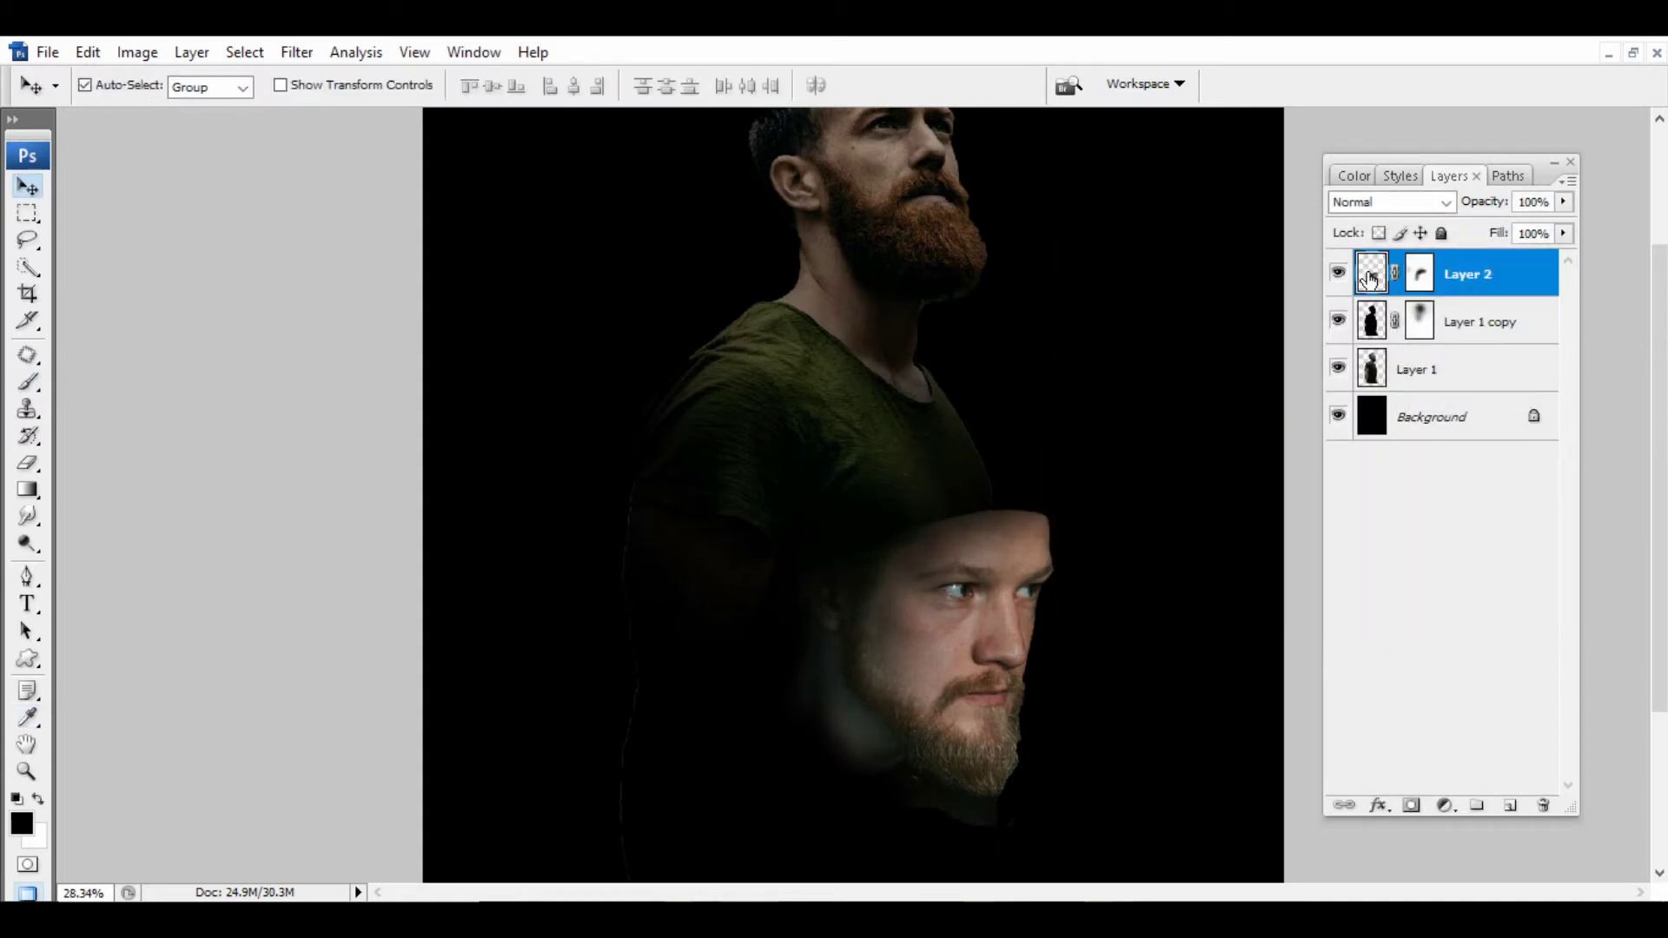
Darken the face on Layer 2 with Levels, using black input 14 and darker midtones, and apply Hue/Saturation.
key("ctrl+l")
left_click_drag(1087, 461, 1102, 461)
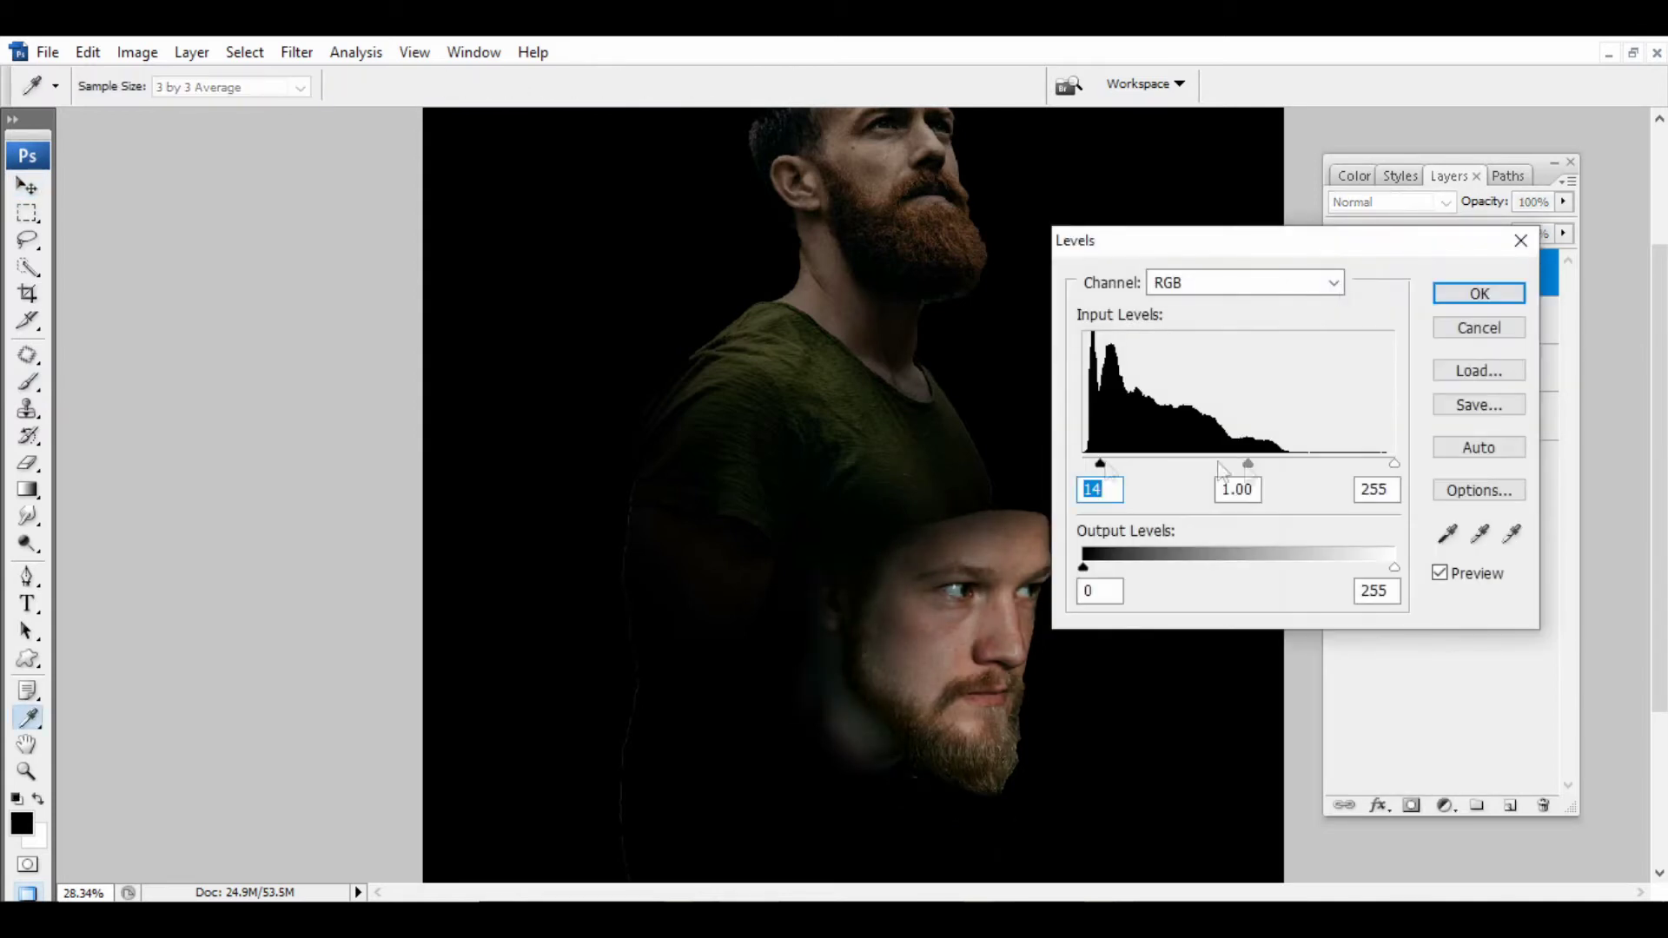
left_click_drag(1241, 462, 1268, 461)
key("Return")
key("ctrl+u")
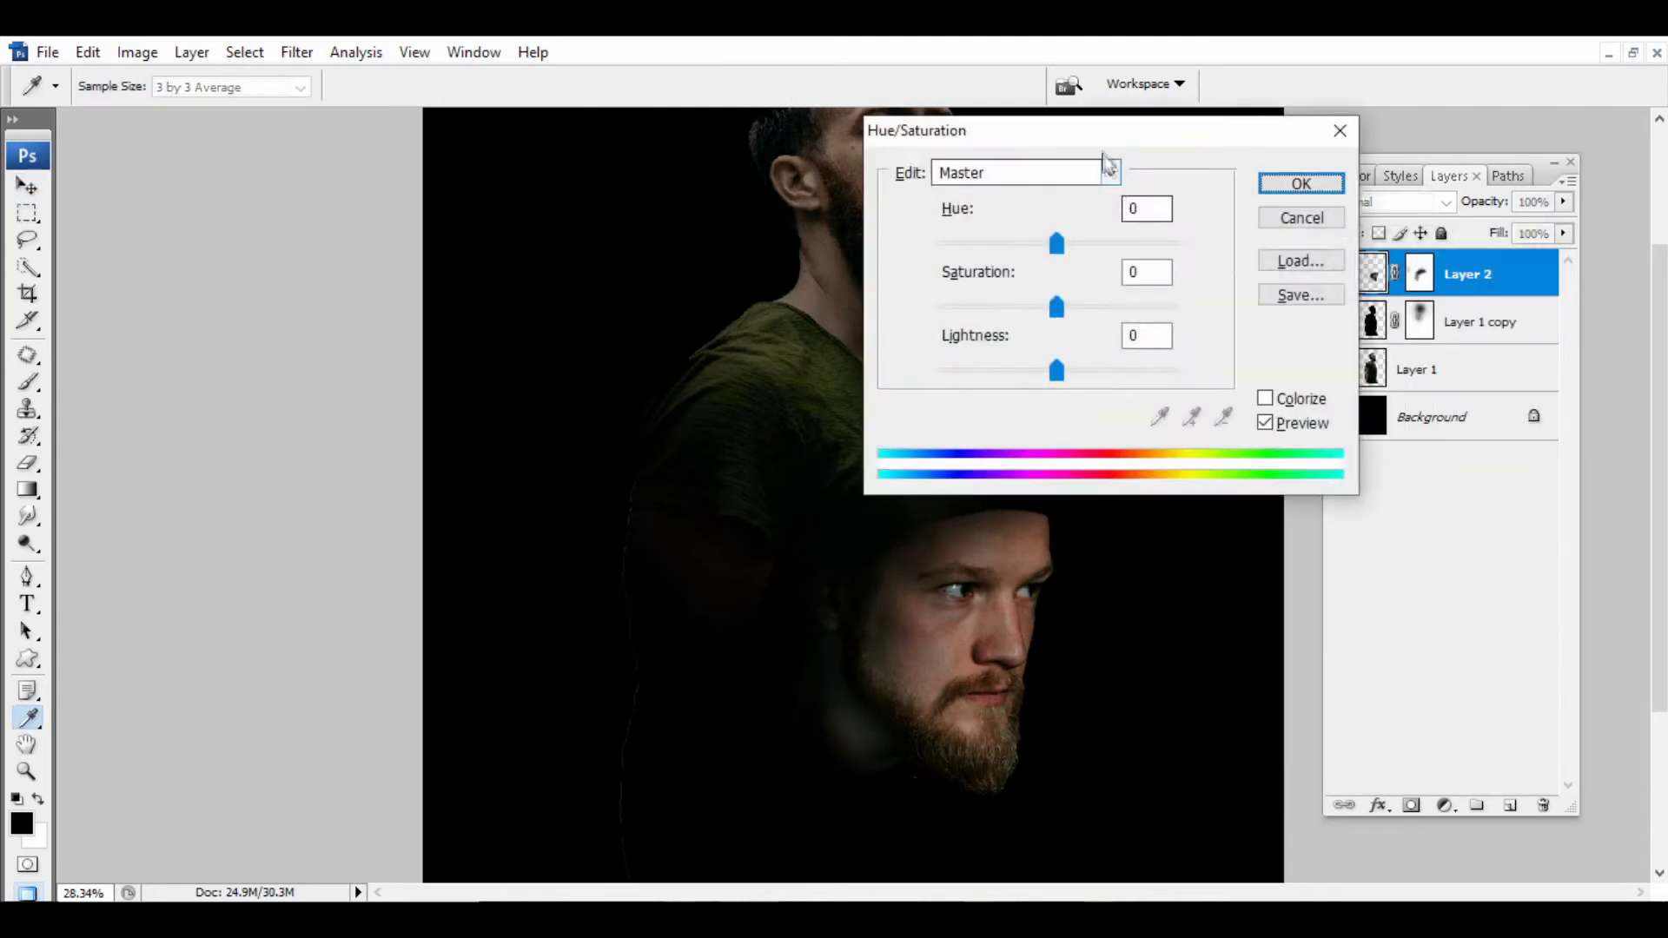
key("Return")
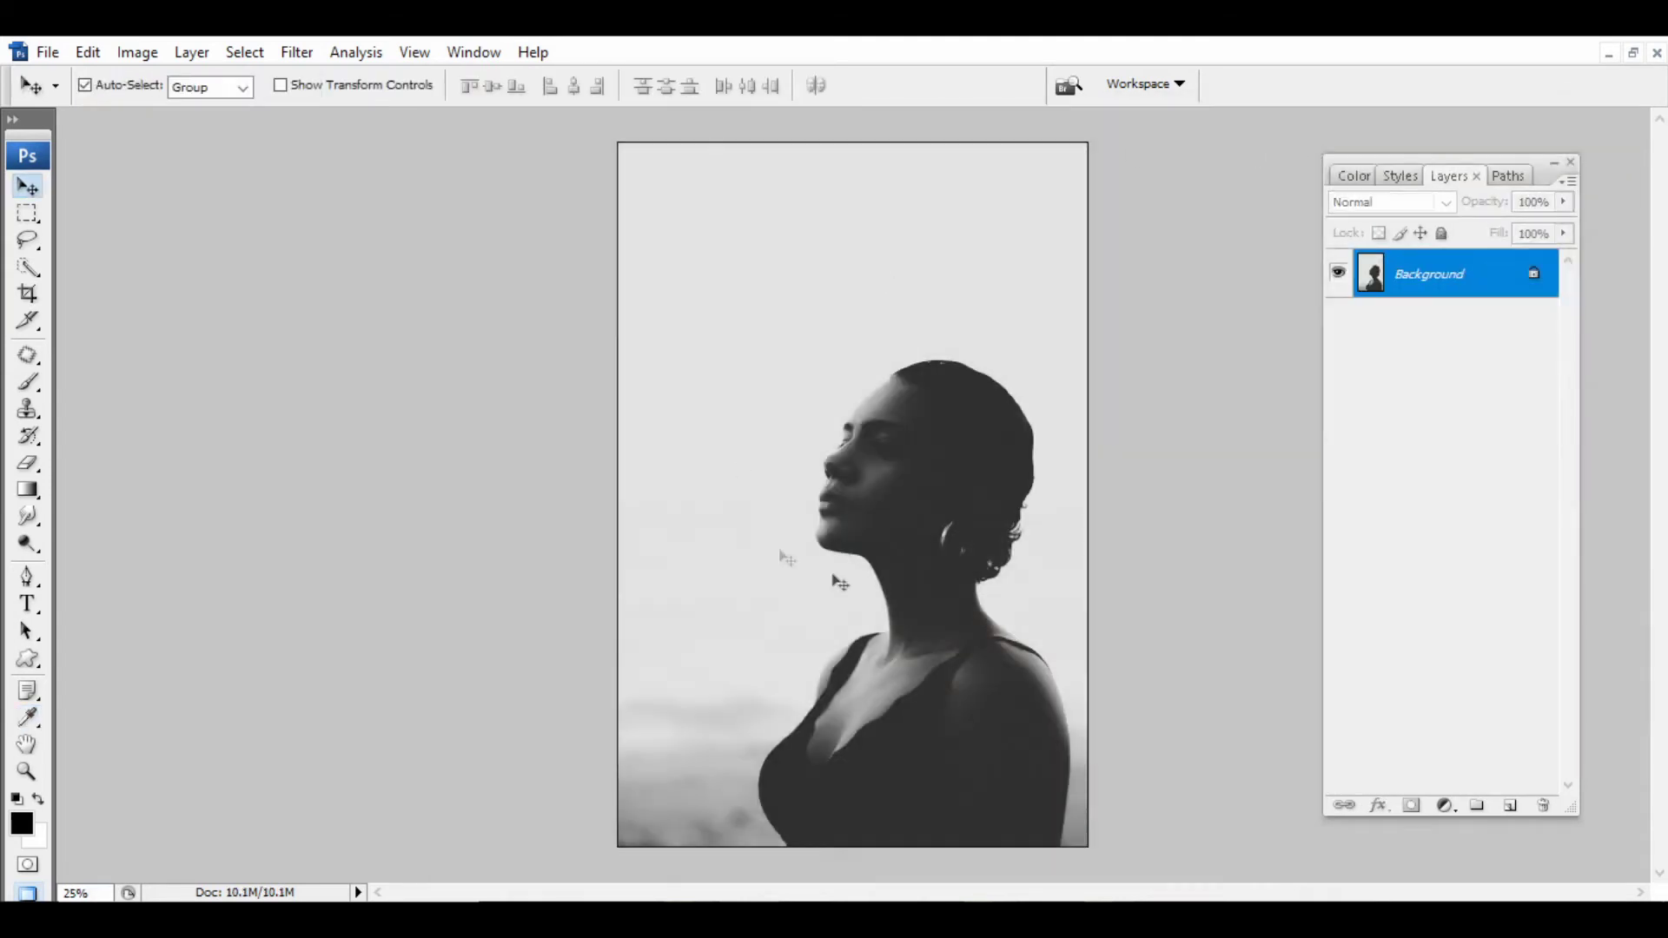
Bring the woman's head from the black-and-white portrait into the composite and delete its light background.
key("m")
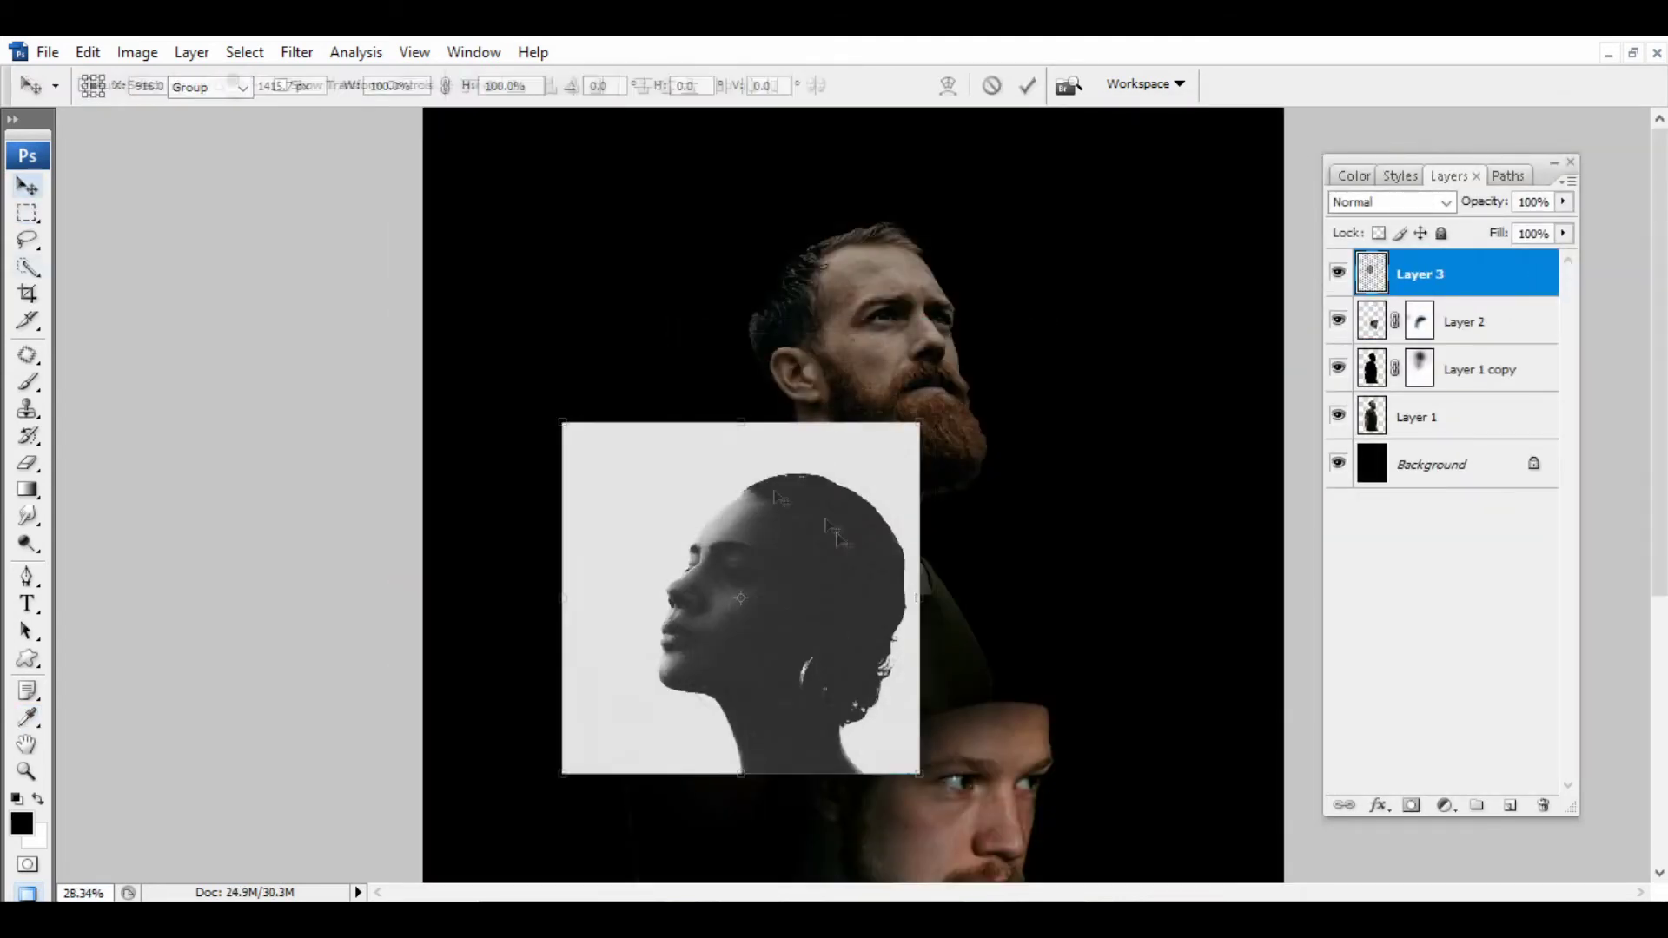
key("w")
left_click_drag(608, 608, 902, 728)
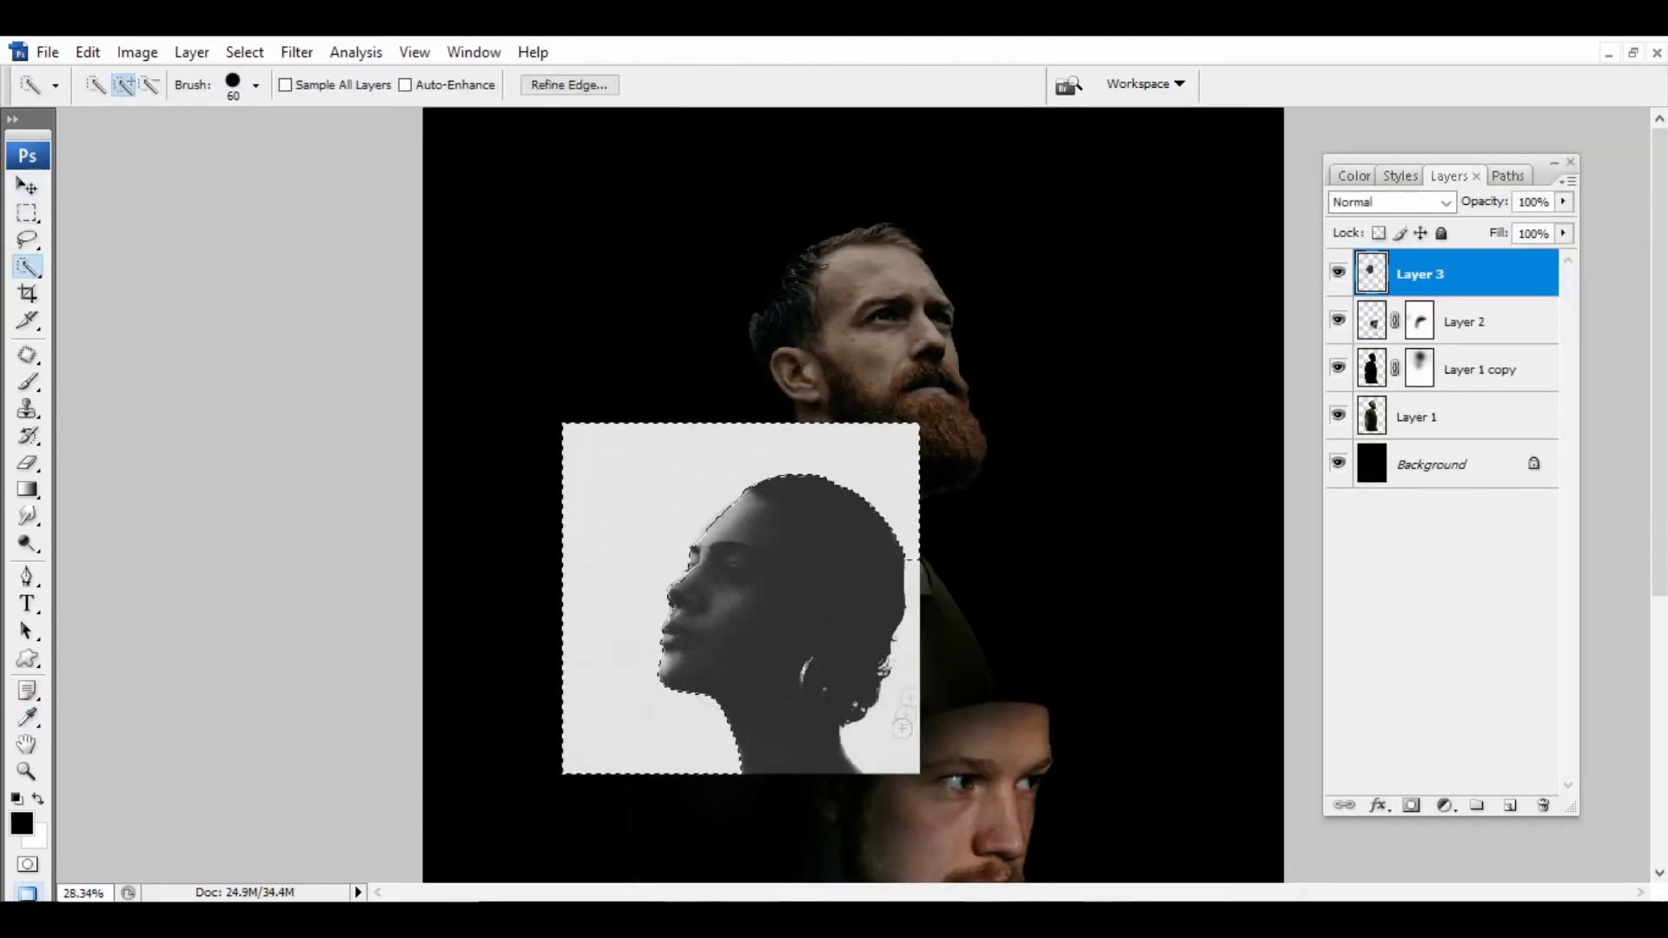
scroll(709, 624, "up", 3)
scroll(604, 536, "up", 4)
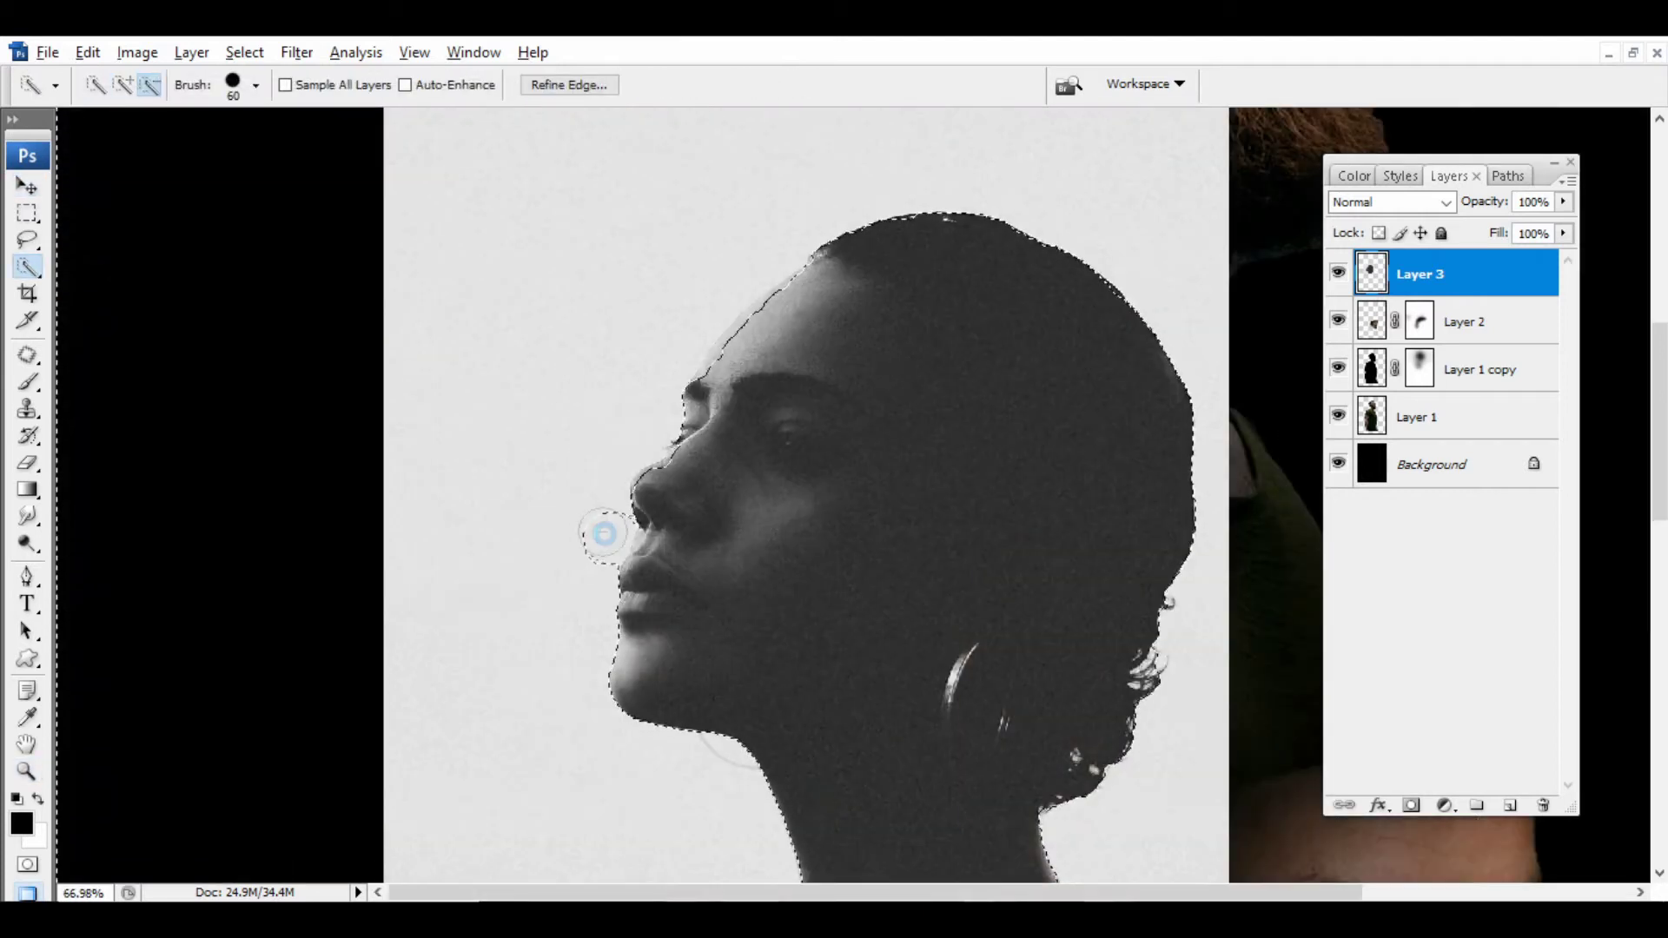
left_click(681, 481, "alt")
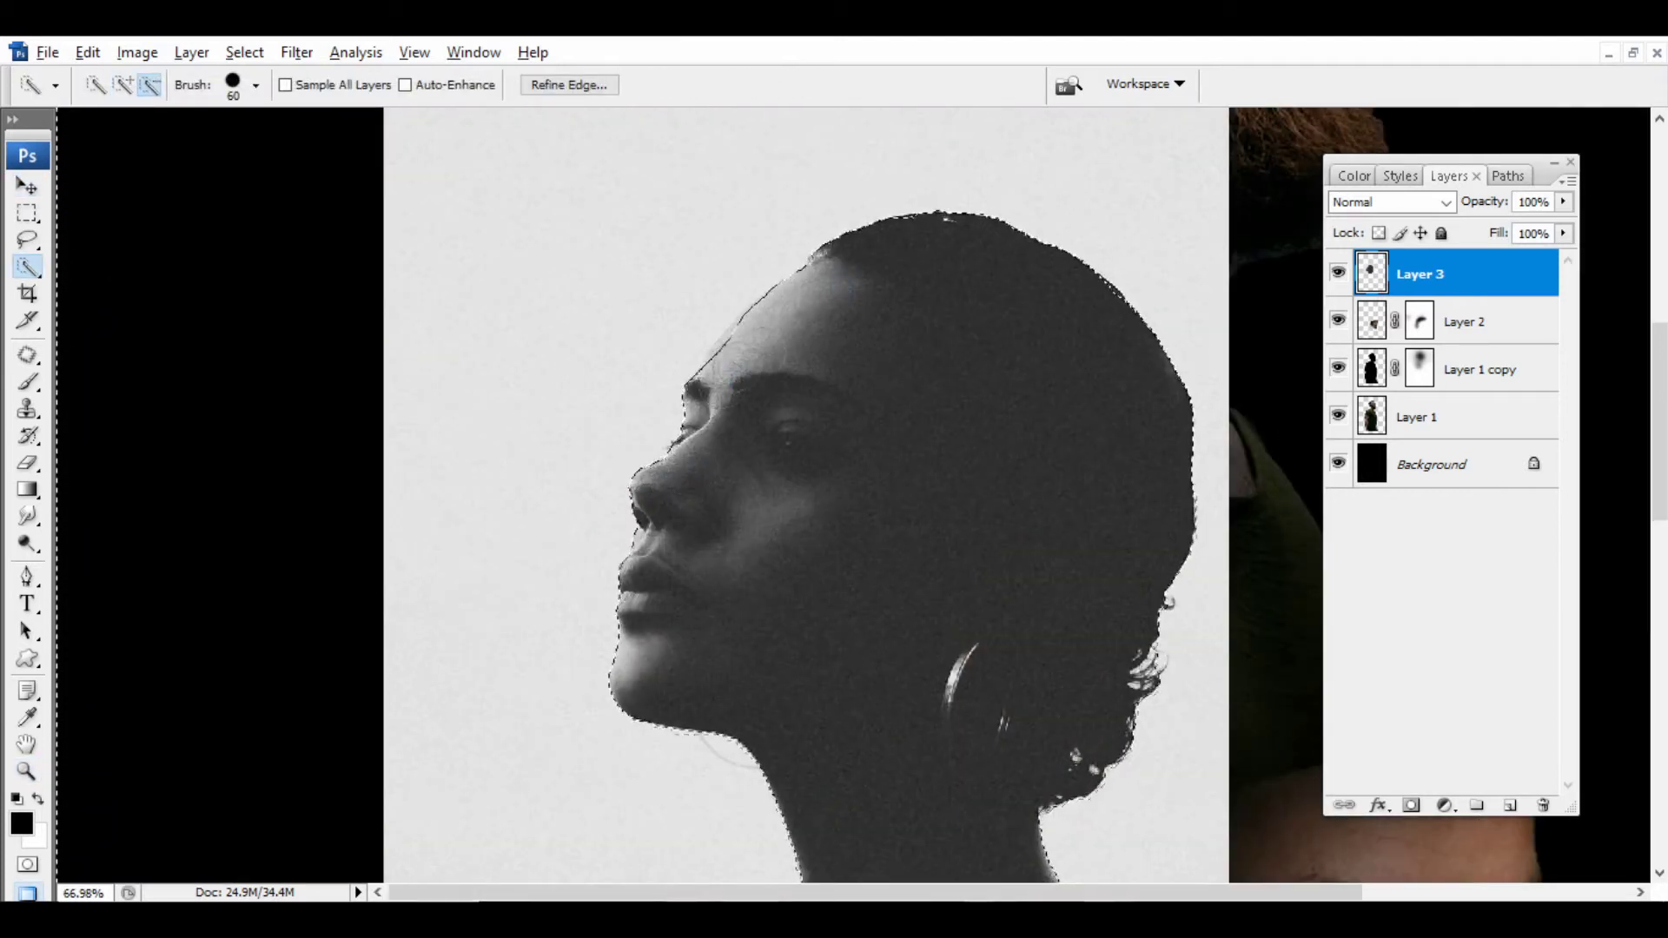
key("Delete")
key("ctrl+d")
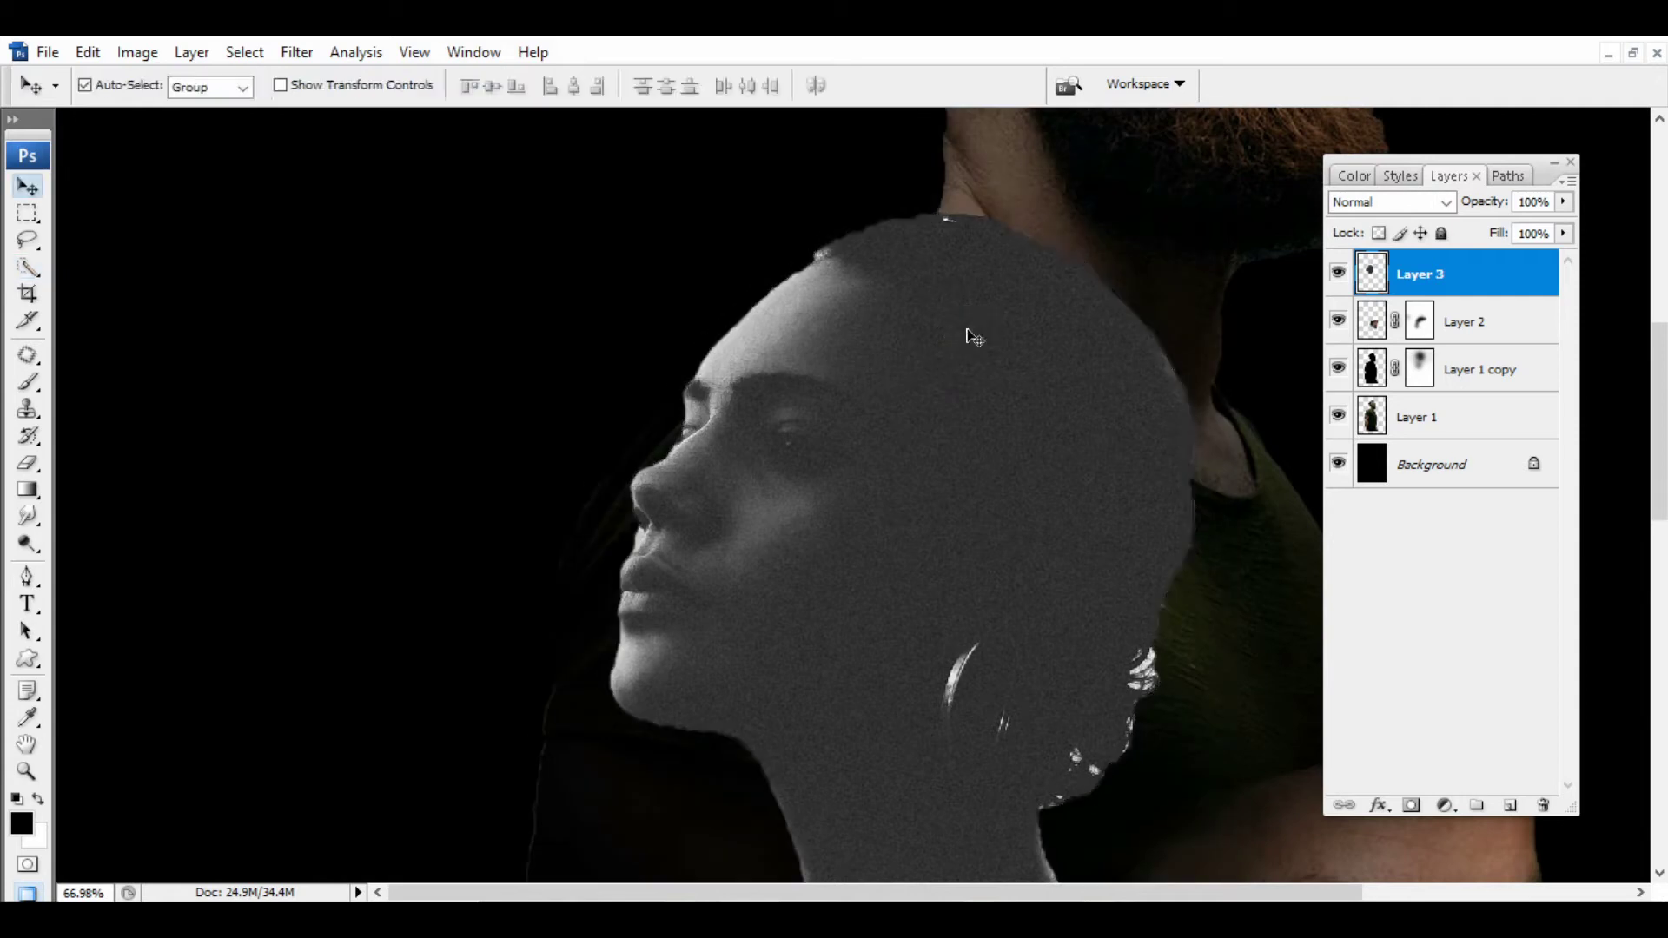
Darken the shadows of the woman's profile on Layer 3 with Levels.
key("ctrl+l")
left_click_drag(1084, 465, 1127, 470)
key("Tab")
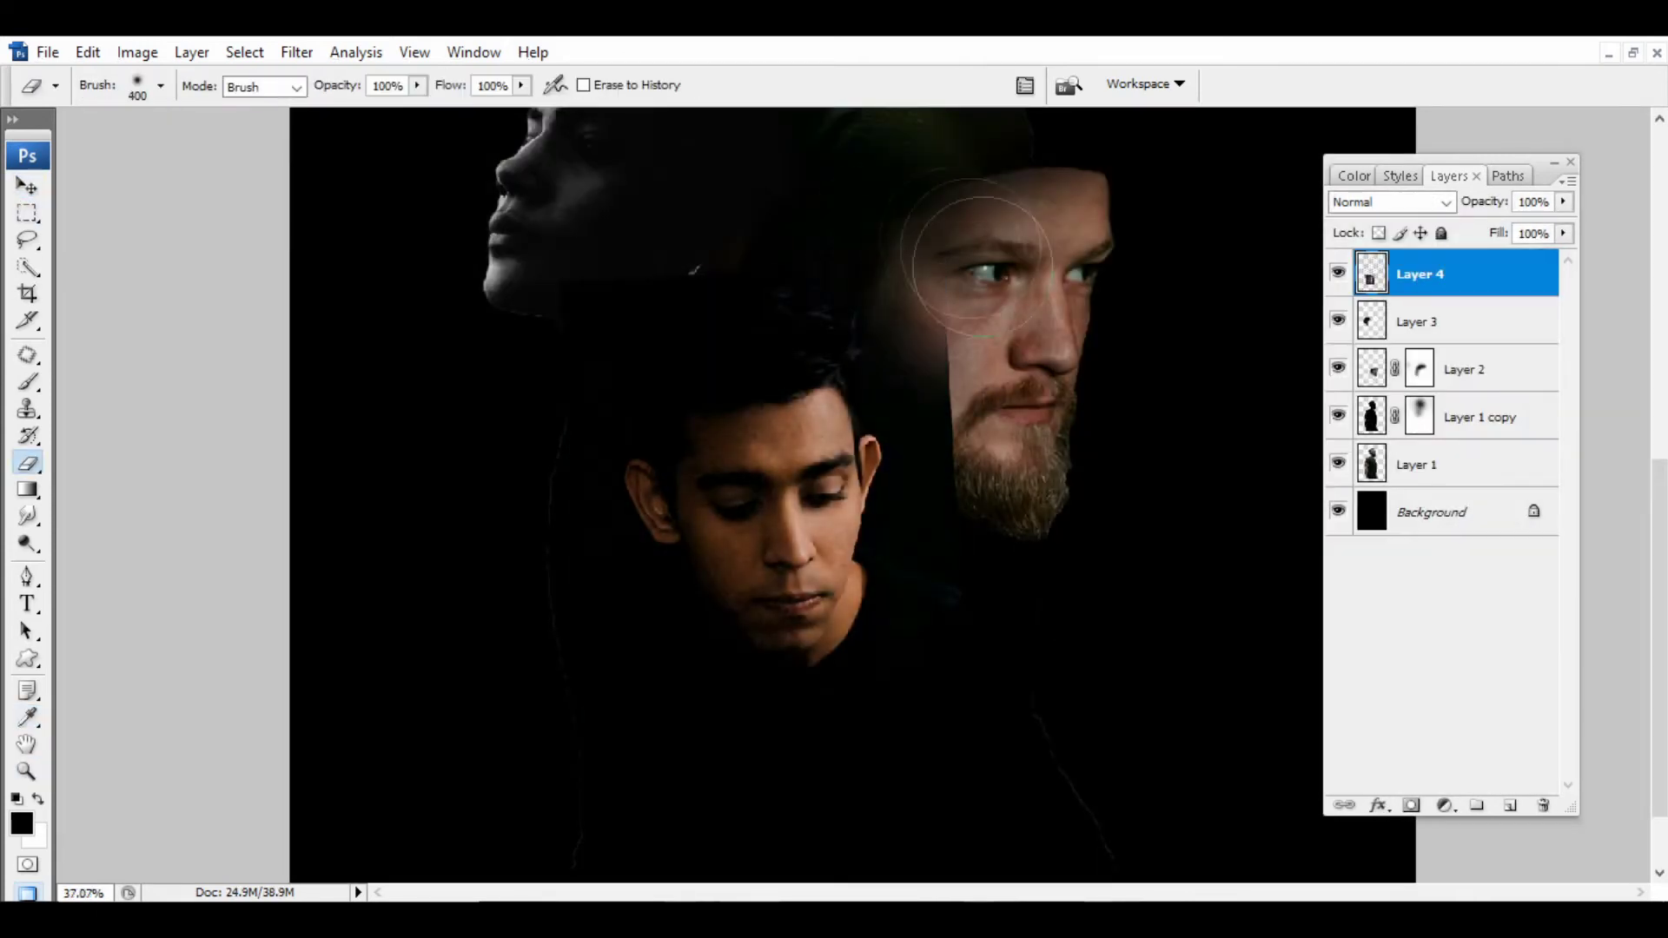
Erase the edge of the young man's image on Layer 4 where it covers the bearded face, at 100% opacity.
left_click_drag(946, 391, 982, 555)
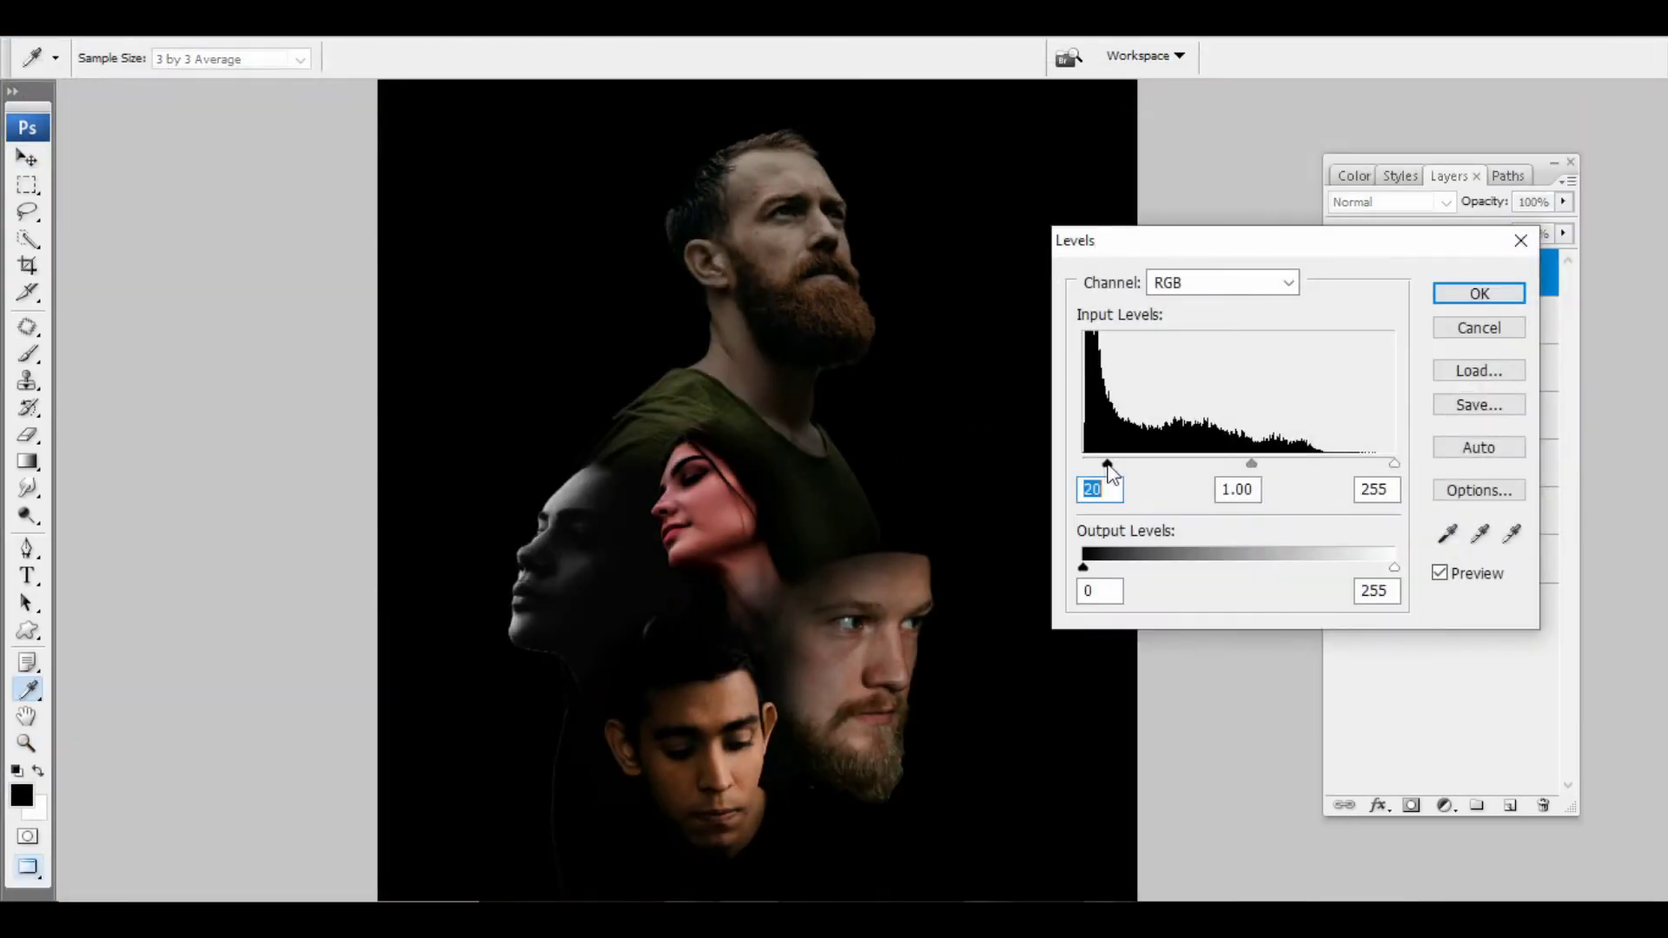
Darken the midtones of the woman's face on Layer 5 with Levels and set its Hue/Saturation saturation to -37.
left_click_drag(1243, 463, 1275, 469)
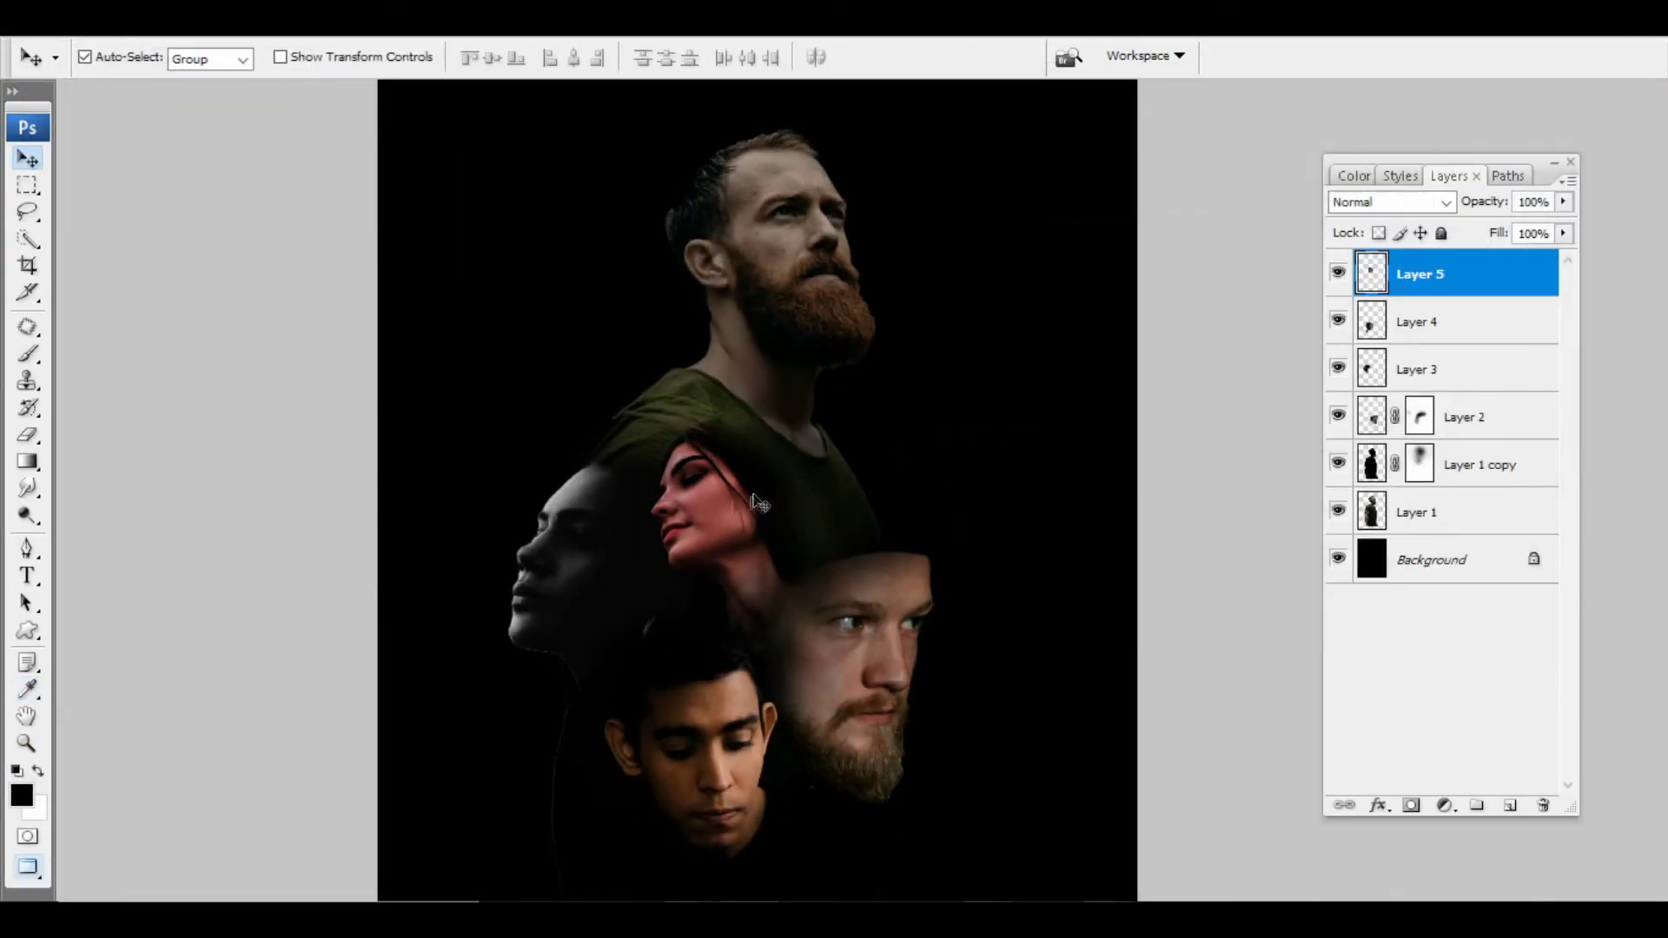
left_click_drag(1276, 296, 1257, 309)
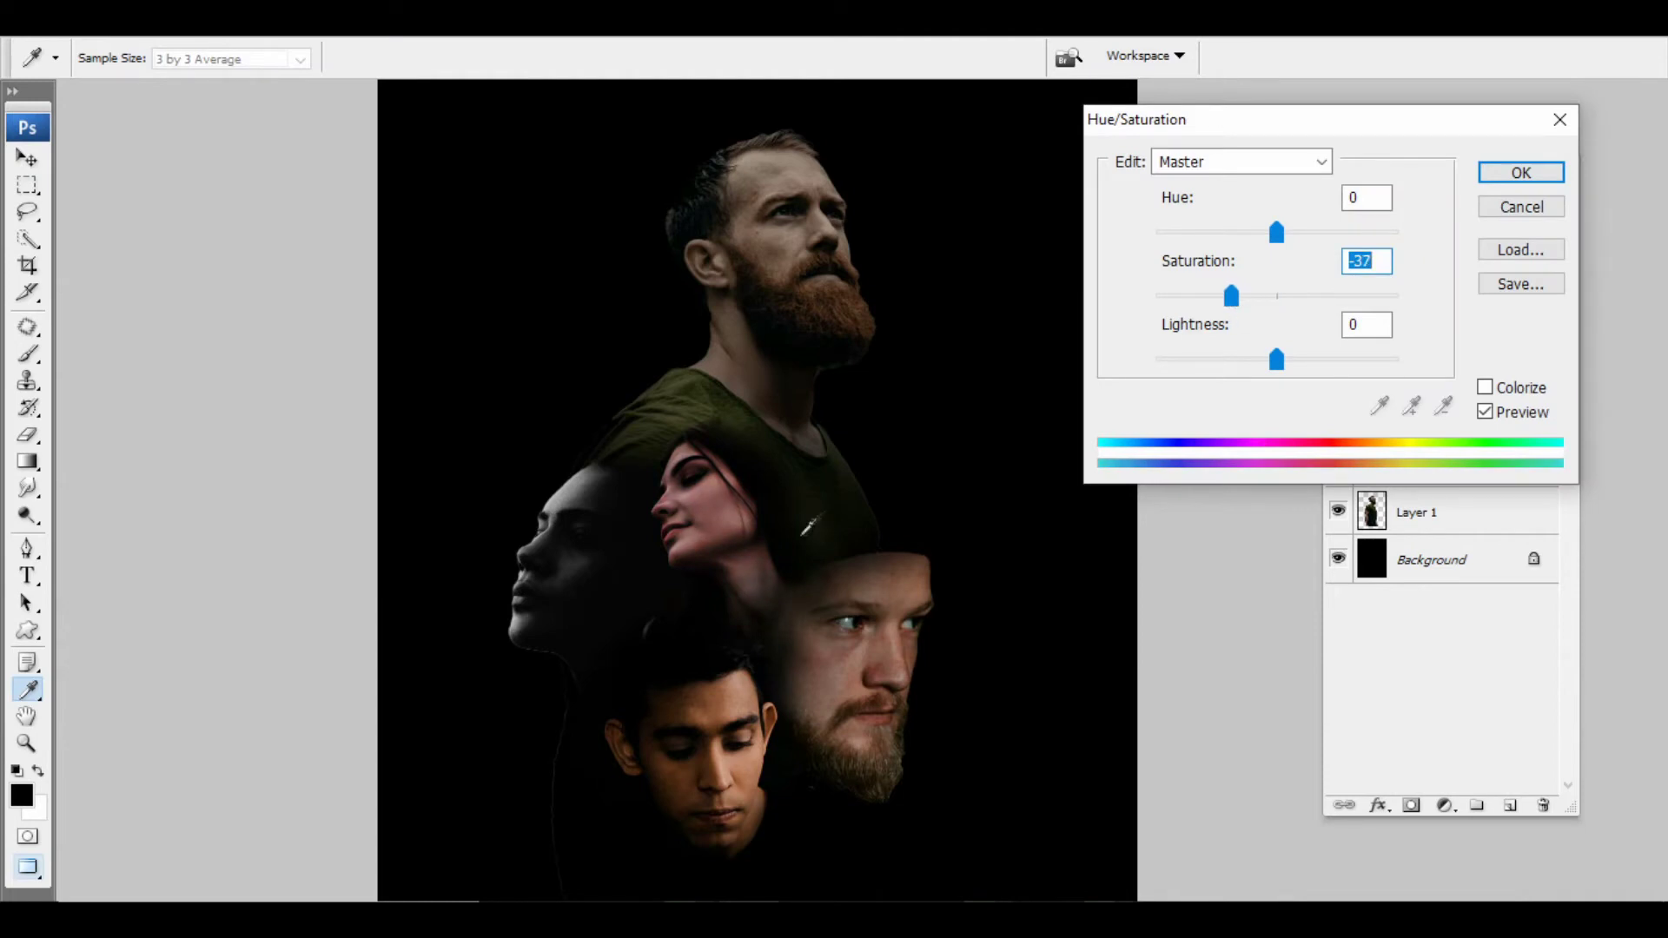
Tint the black-and-white profile on Layer 3 toward yellow with Color Balance.
left_click_drag(1345, 390, 1272, 392)
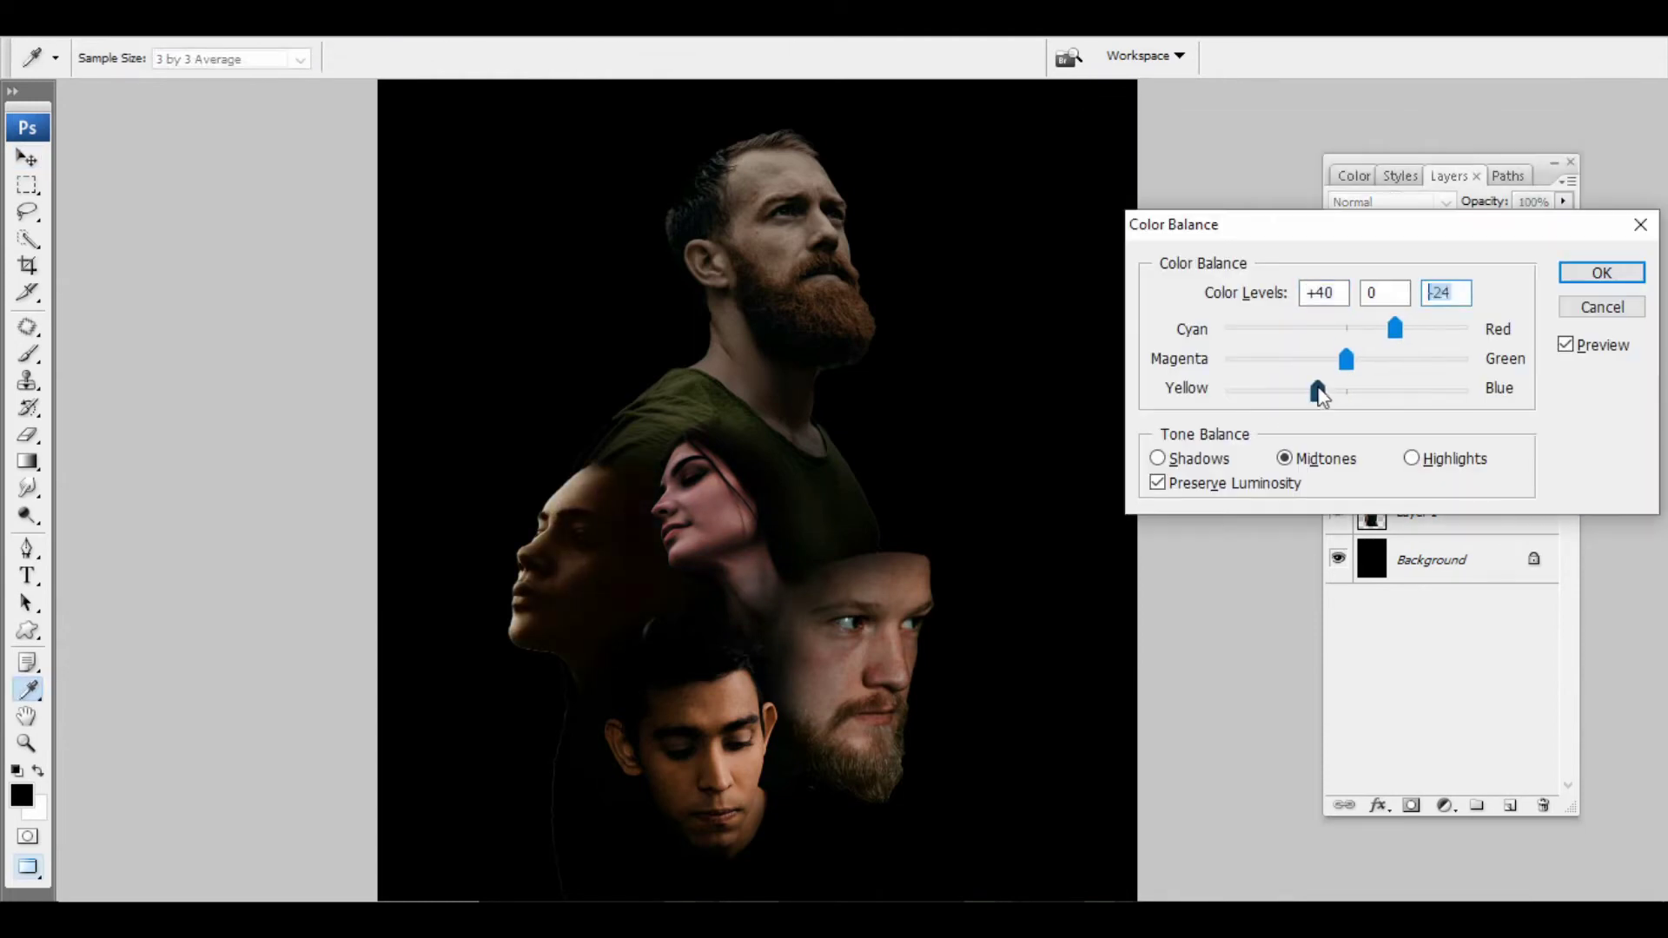
left_click_drag(1345, 328, 1303, 340)
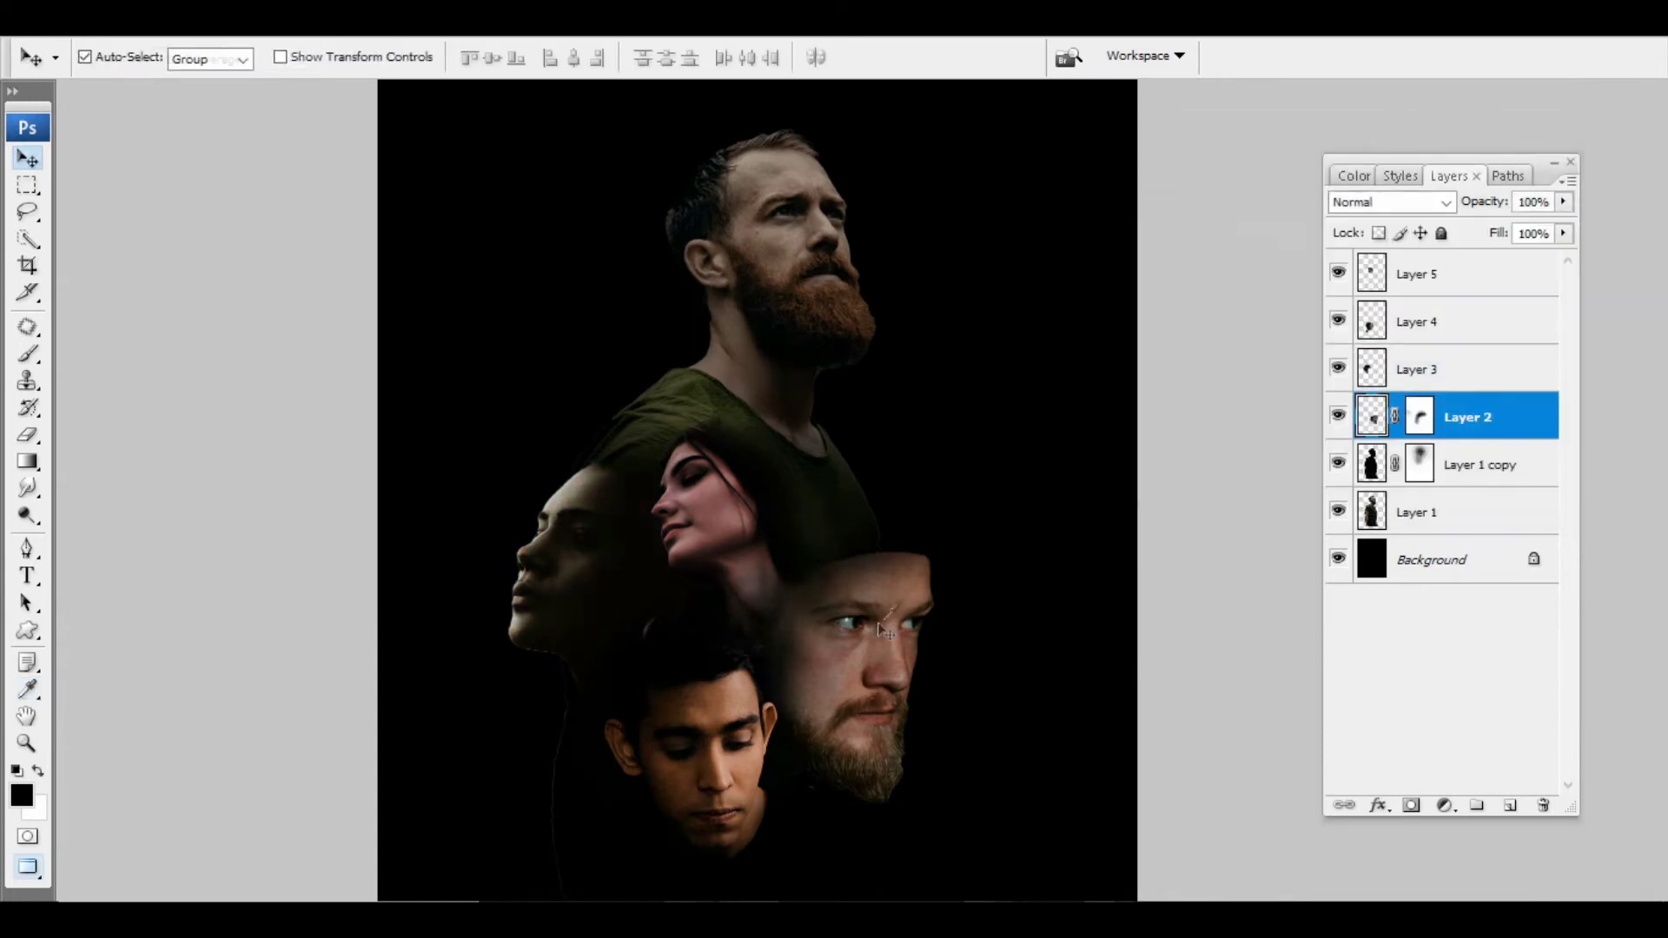
Mute the colours of the lower portraits with Hue/Saturation and Color Balance, giving Layer 3 a stronger yellow tint.
left_click_drag(1321, 336, 1323, 338)
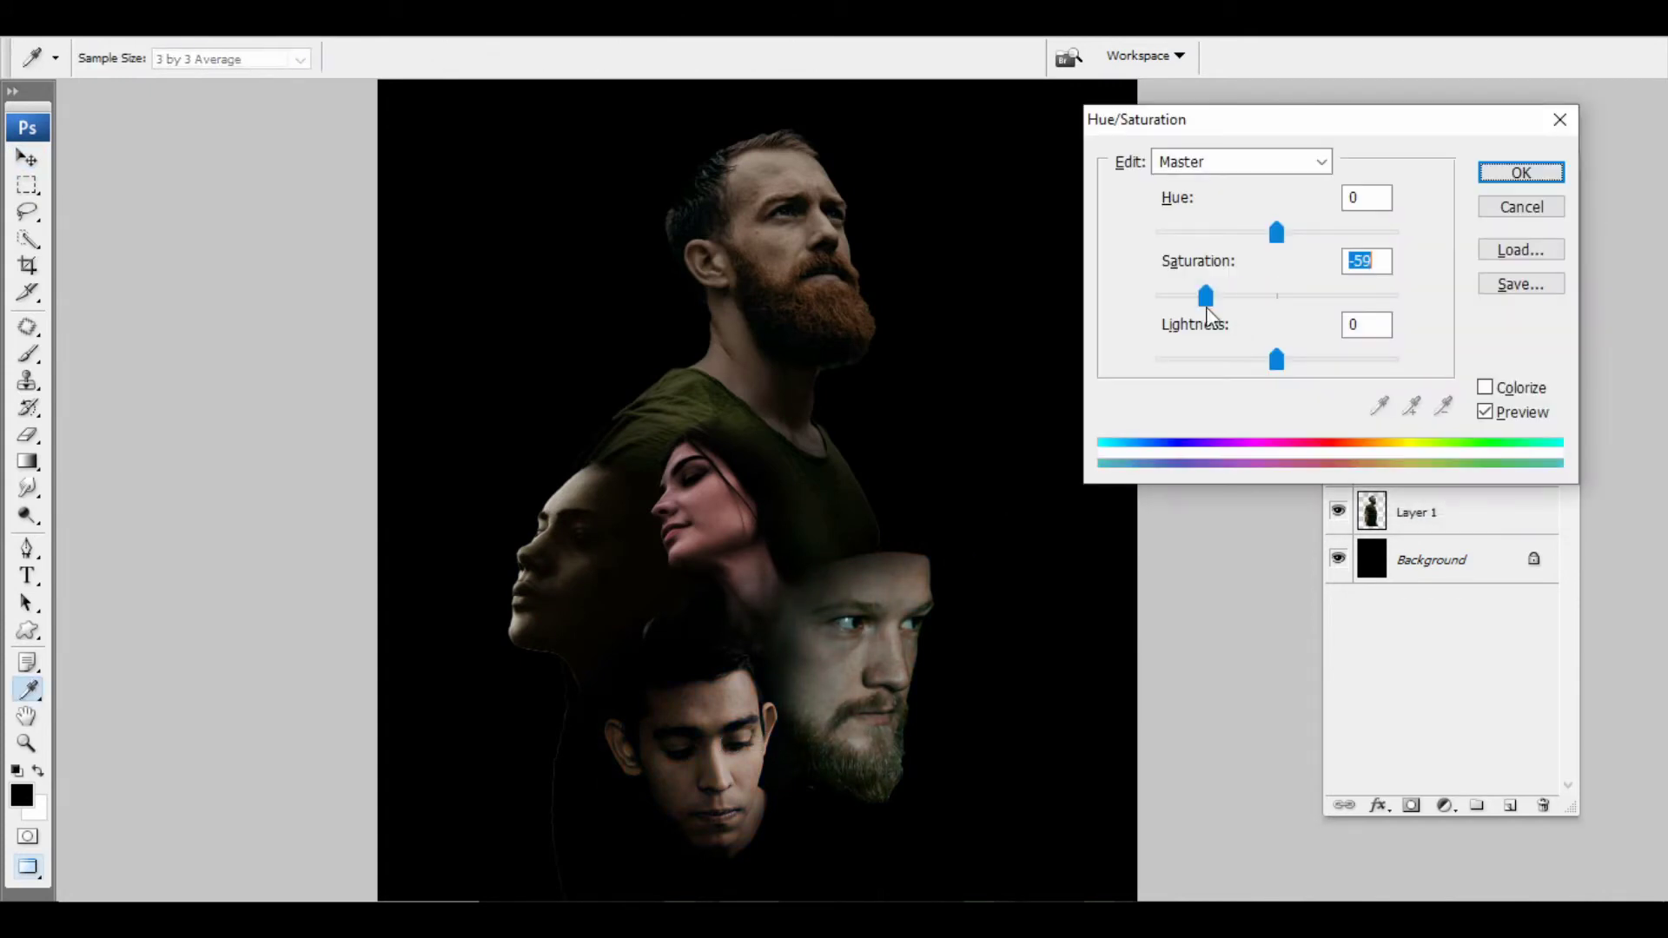
left_click_drag(1208, 313, 1247, 311)
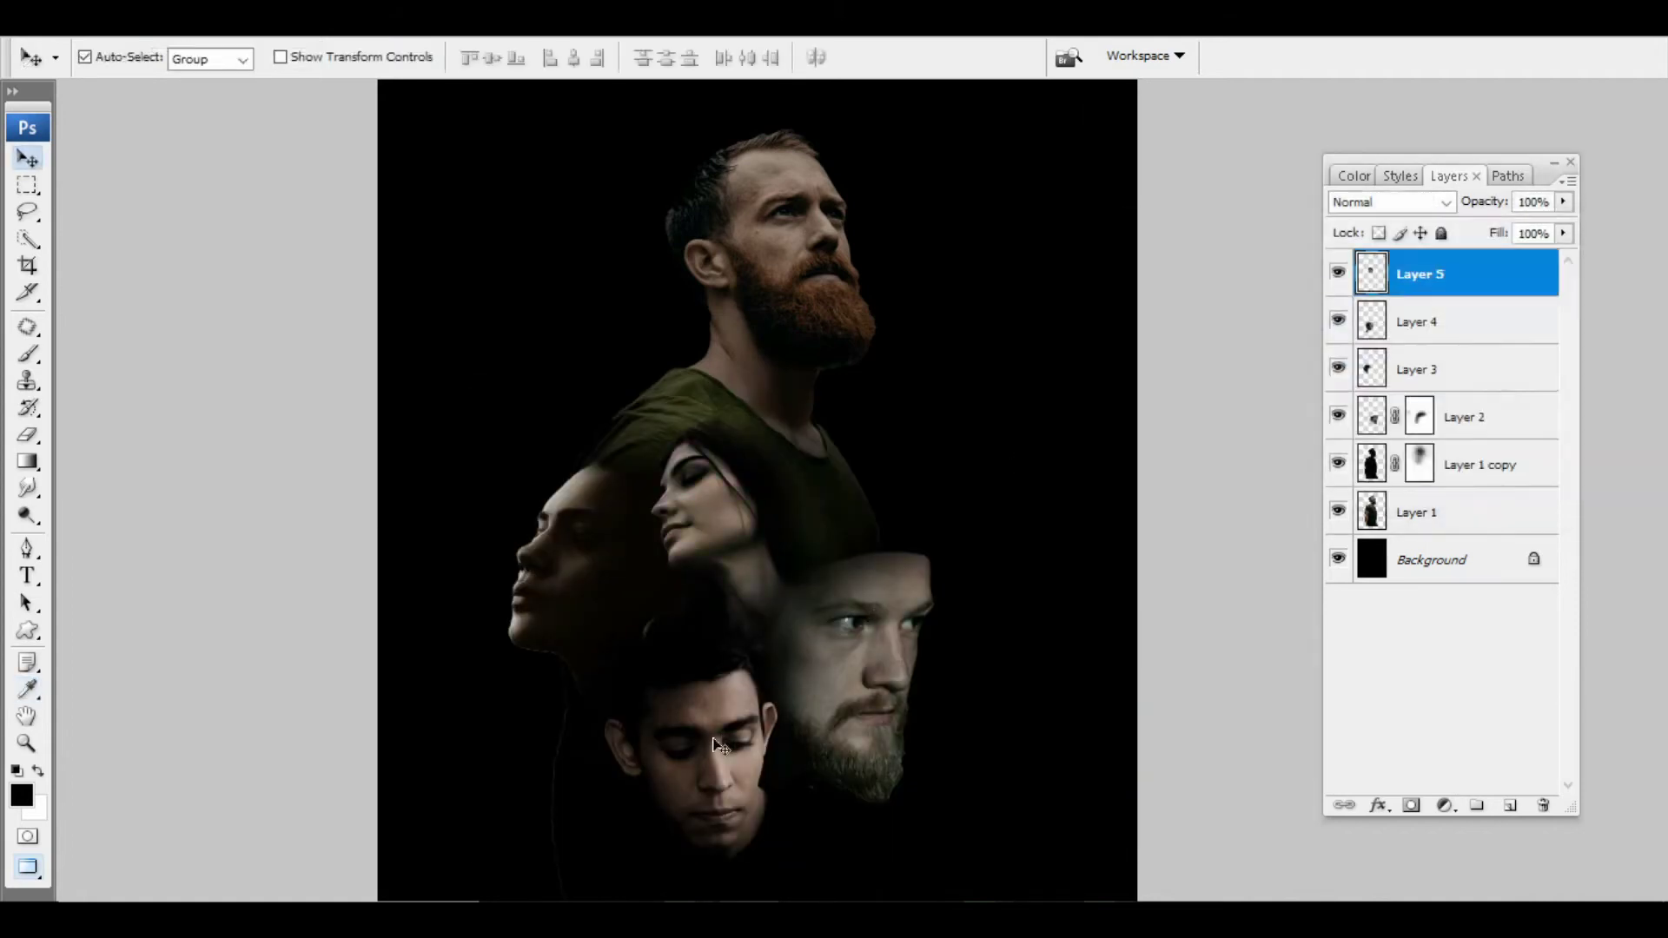
left_click(1316, 330)
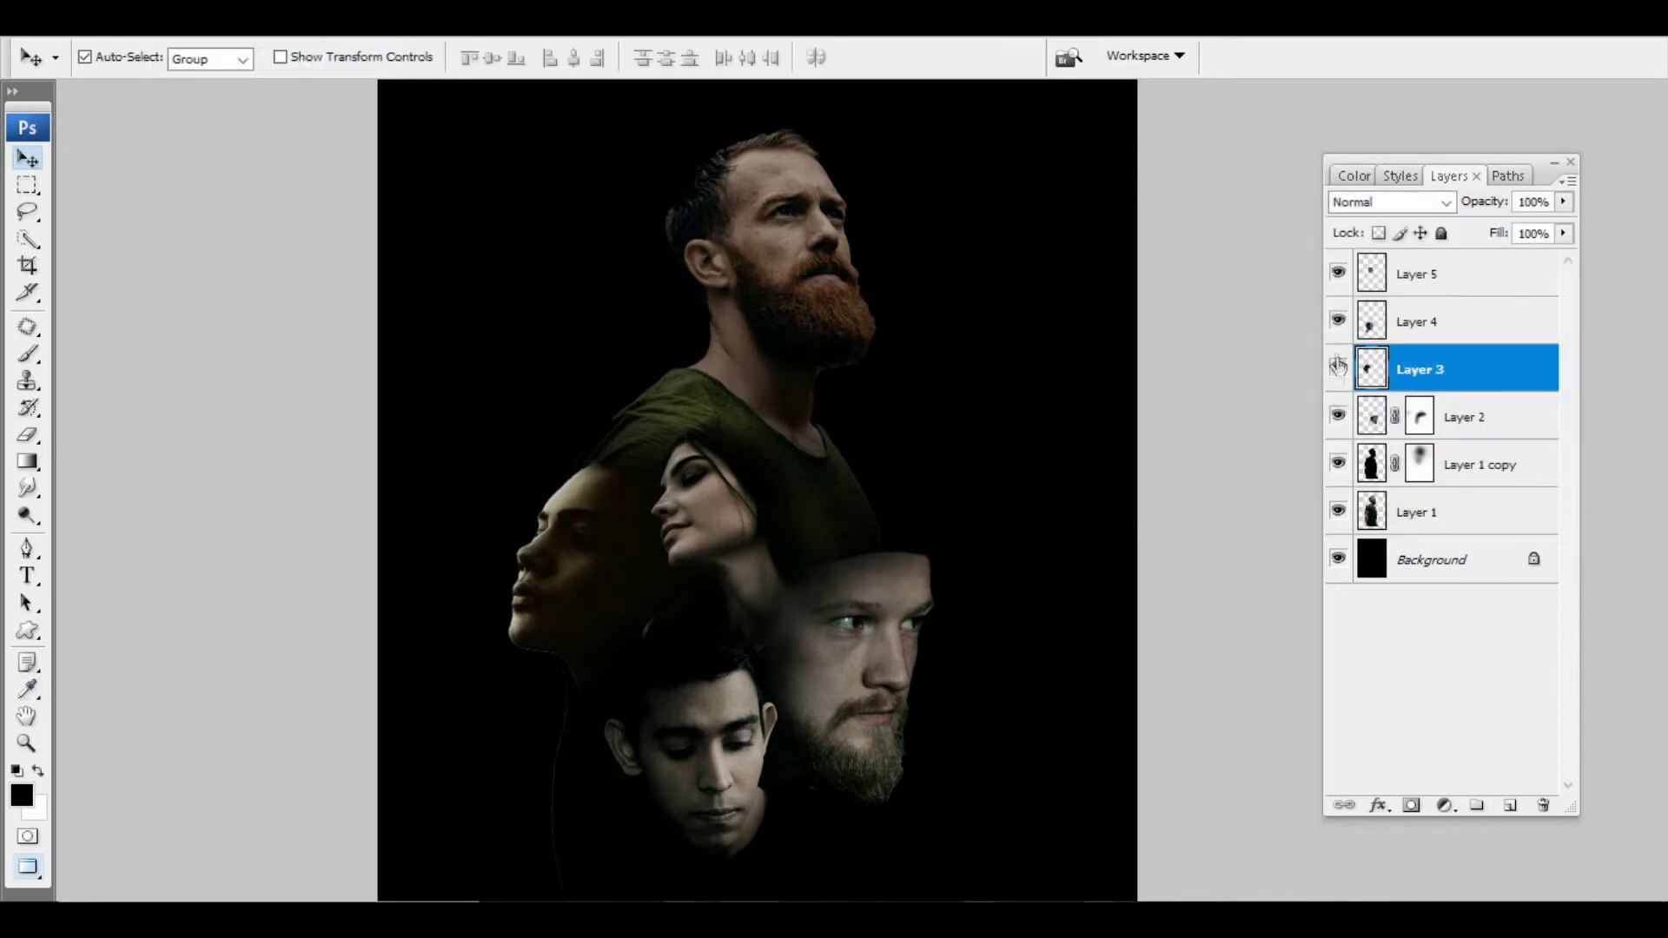
Scale down the bearded face on Layer 2 and fit it against the standing man's torso.
left_click(886, 608)
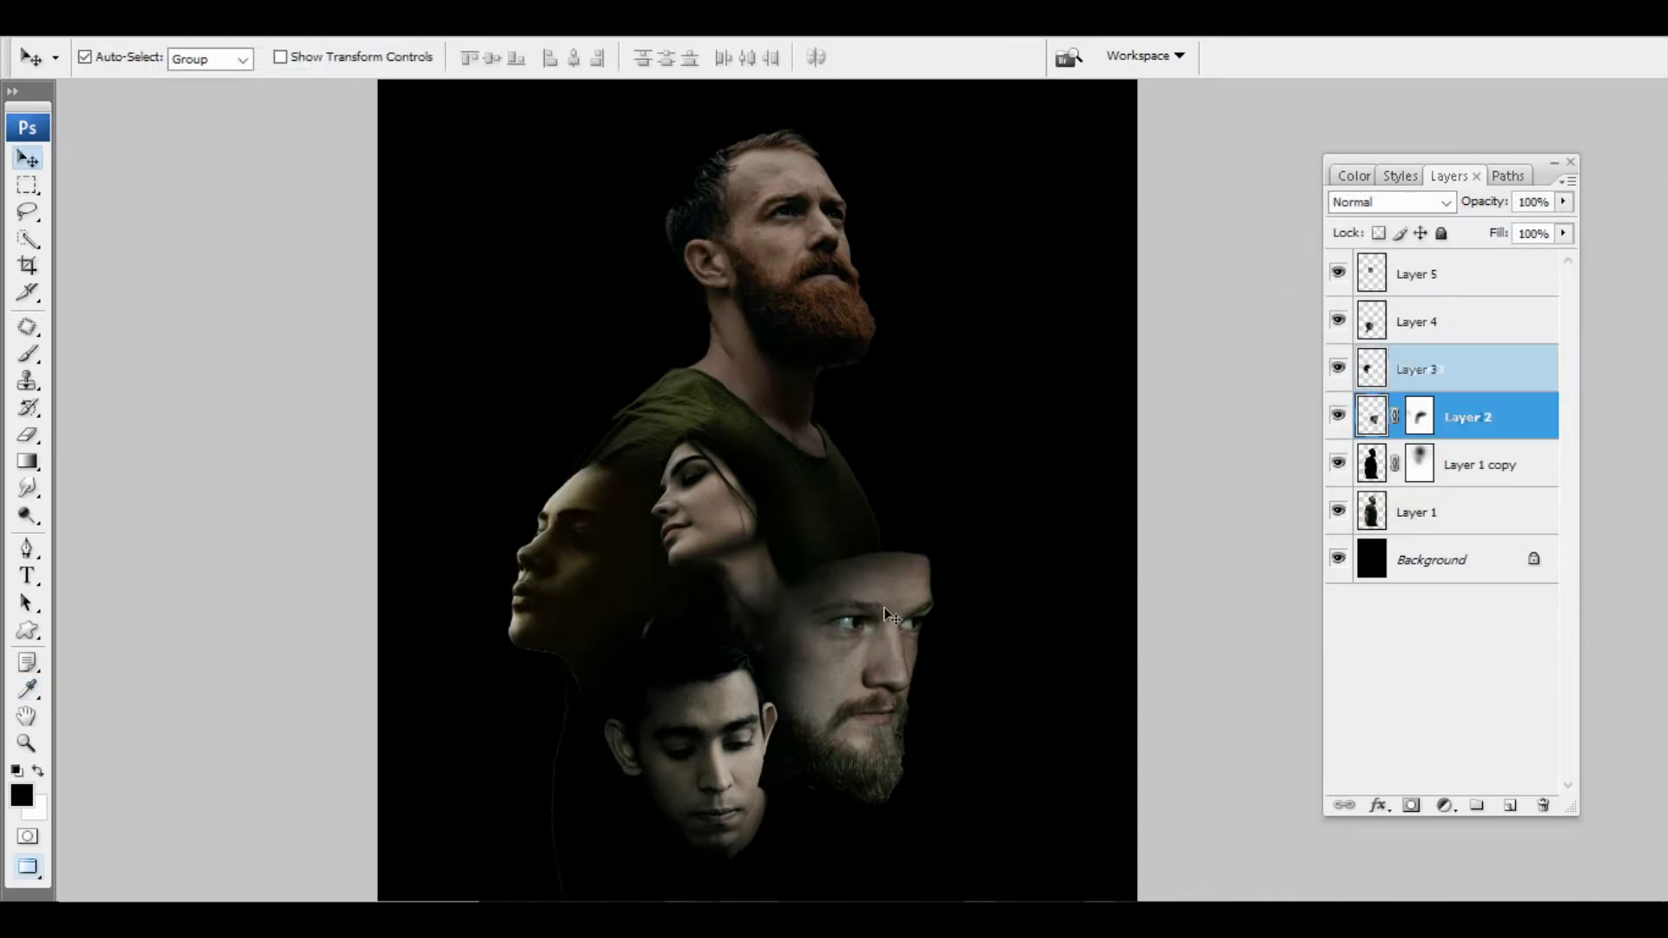
key("ctrl+t")
key("Return")
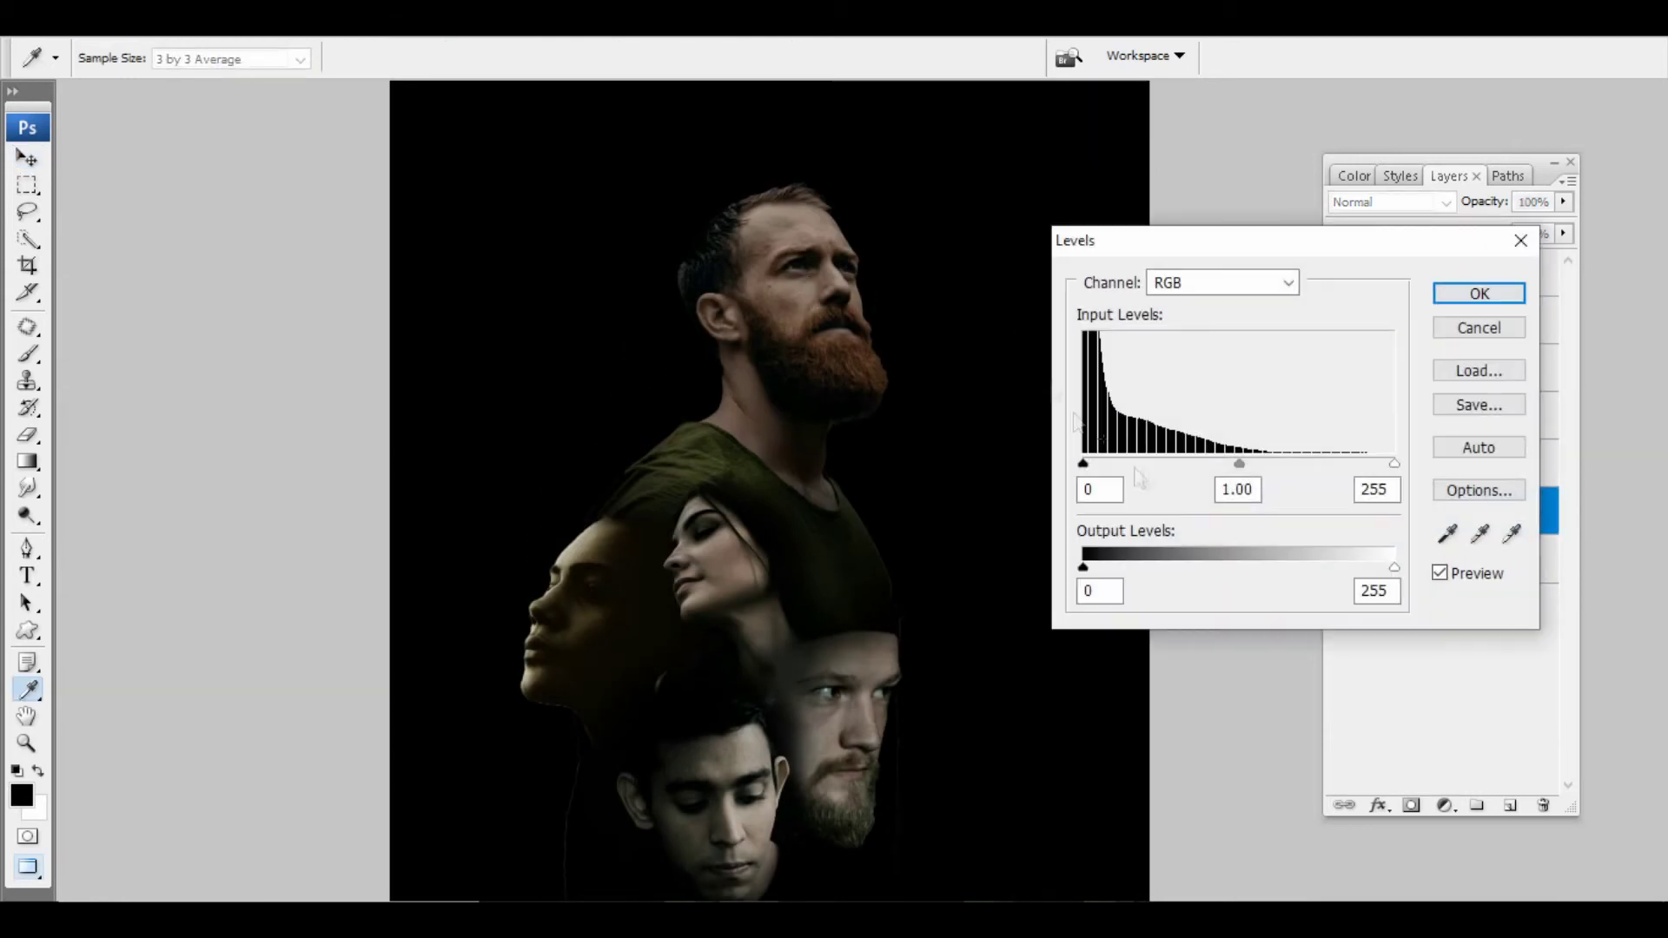
Brighten the standing man on Layer 1 with Levels midtones 1.23 and erase the dark Layer 1 copy over his shoulder.
left_click_drag(1244, 473, 1226, 472)
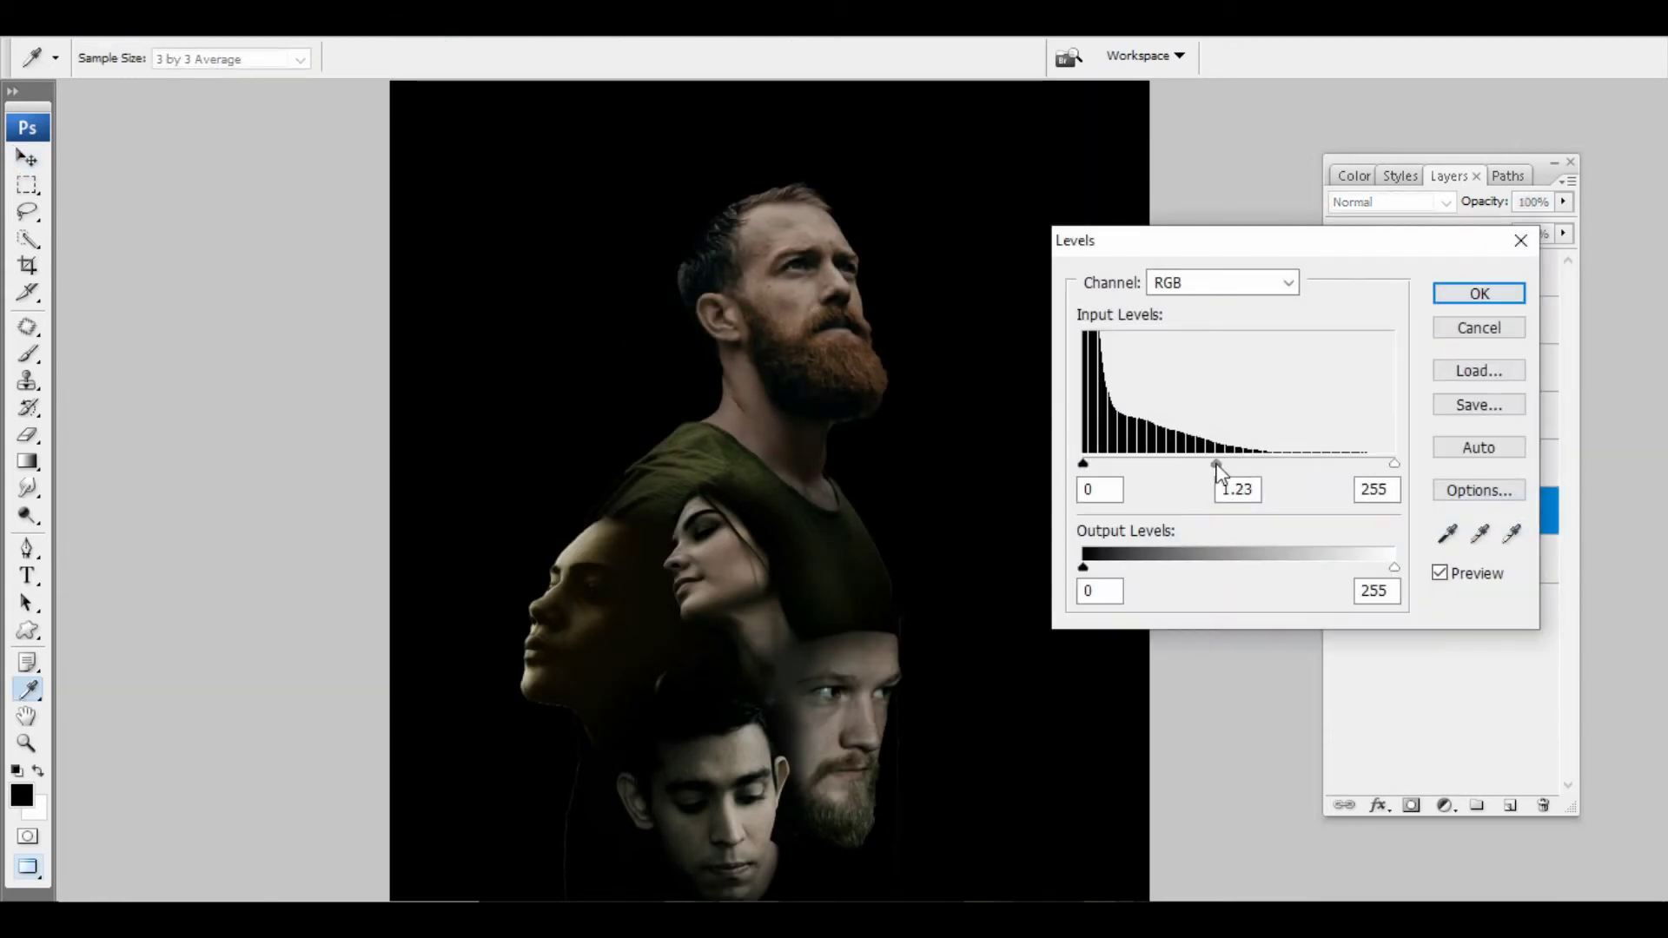
left_click(1473, 457)
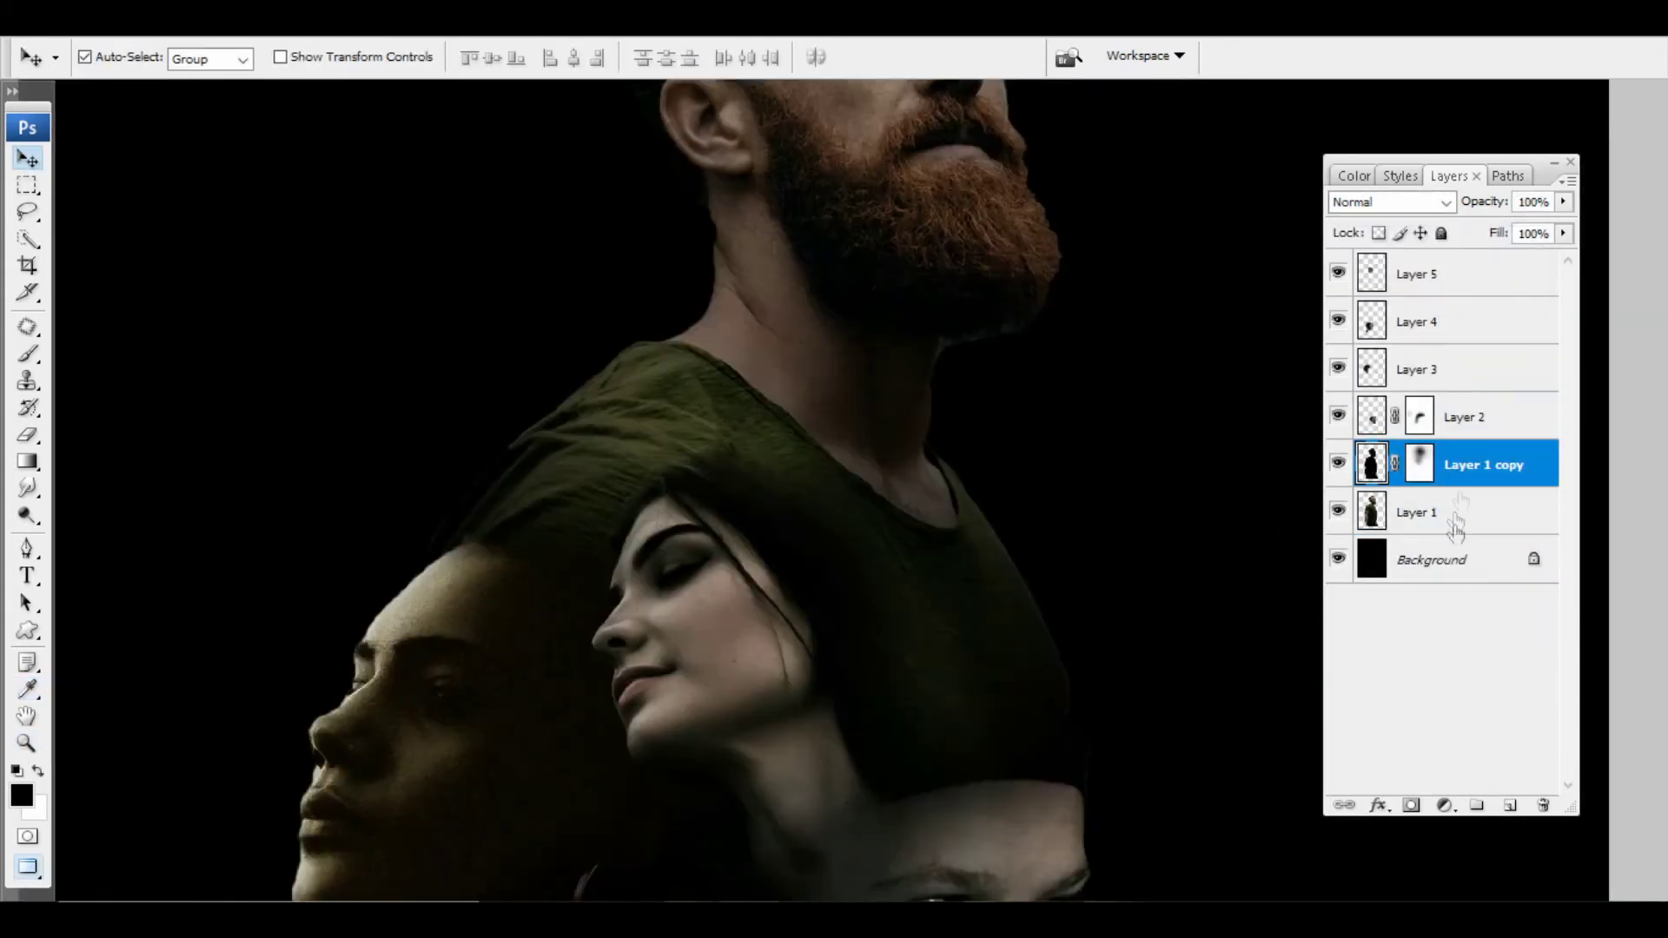
key("e")
left_click(576, 472)
key("b")
key("v")
key("e")
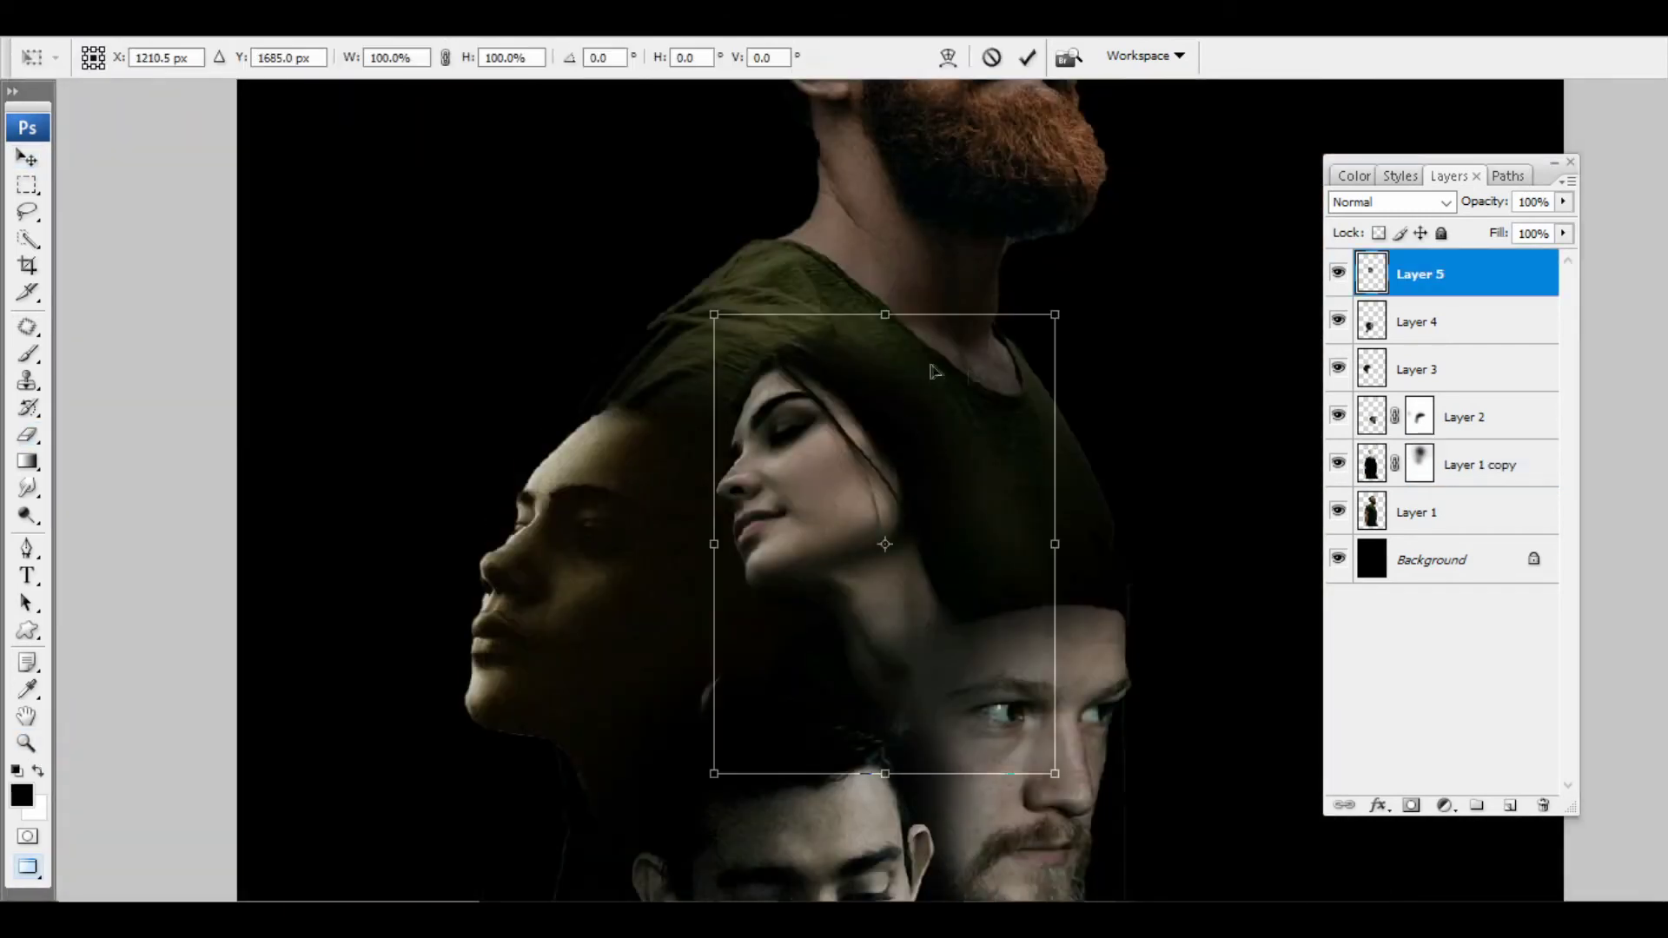
Scale down and lower the woman's face on Layer 5, and brighten its midtones with Levels.
left_click_drag(929, 372, 912, 450)
key("Return")
key("ctrl+l")
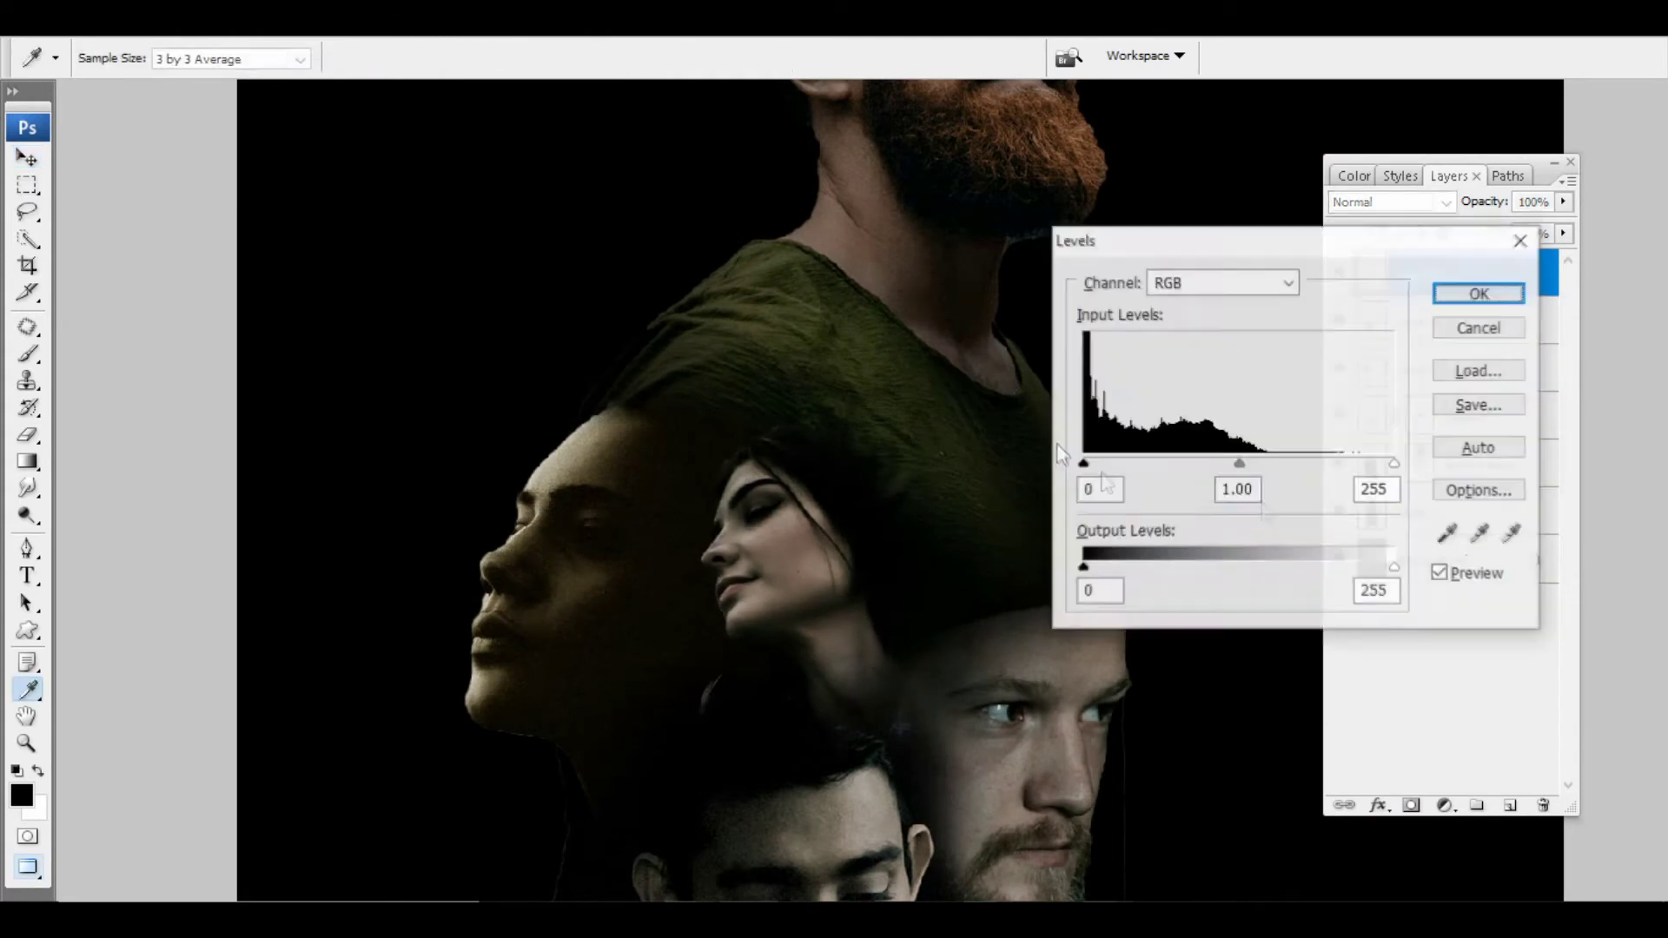
left_click_drag(1239, 464, 1225, 466)
key("Return")
Paste the blue scratched texture into the composite, enlarge it to nearly fill the canvas and place it behind the figures.
key("ctrl+minus")
key("ctrl+minus")
left_click_drag(1110, 605, 1040, 541)
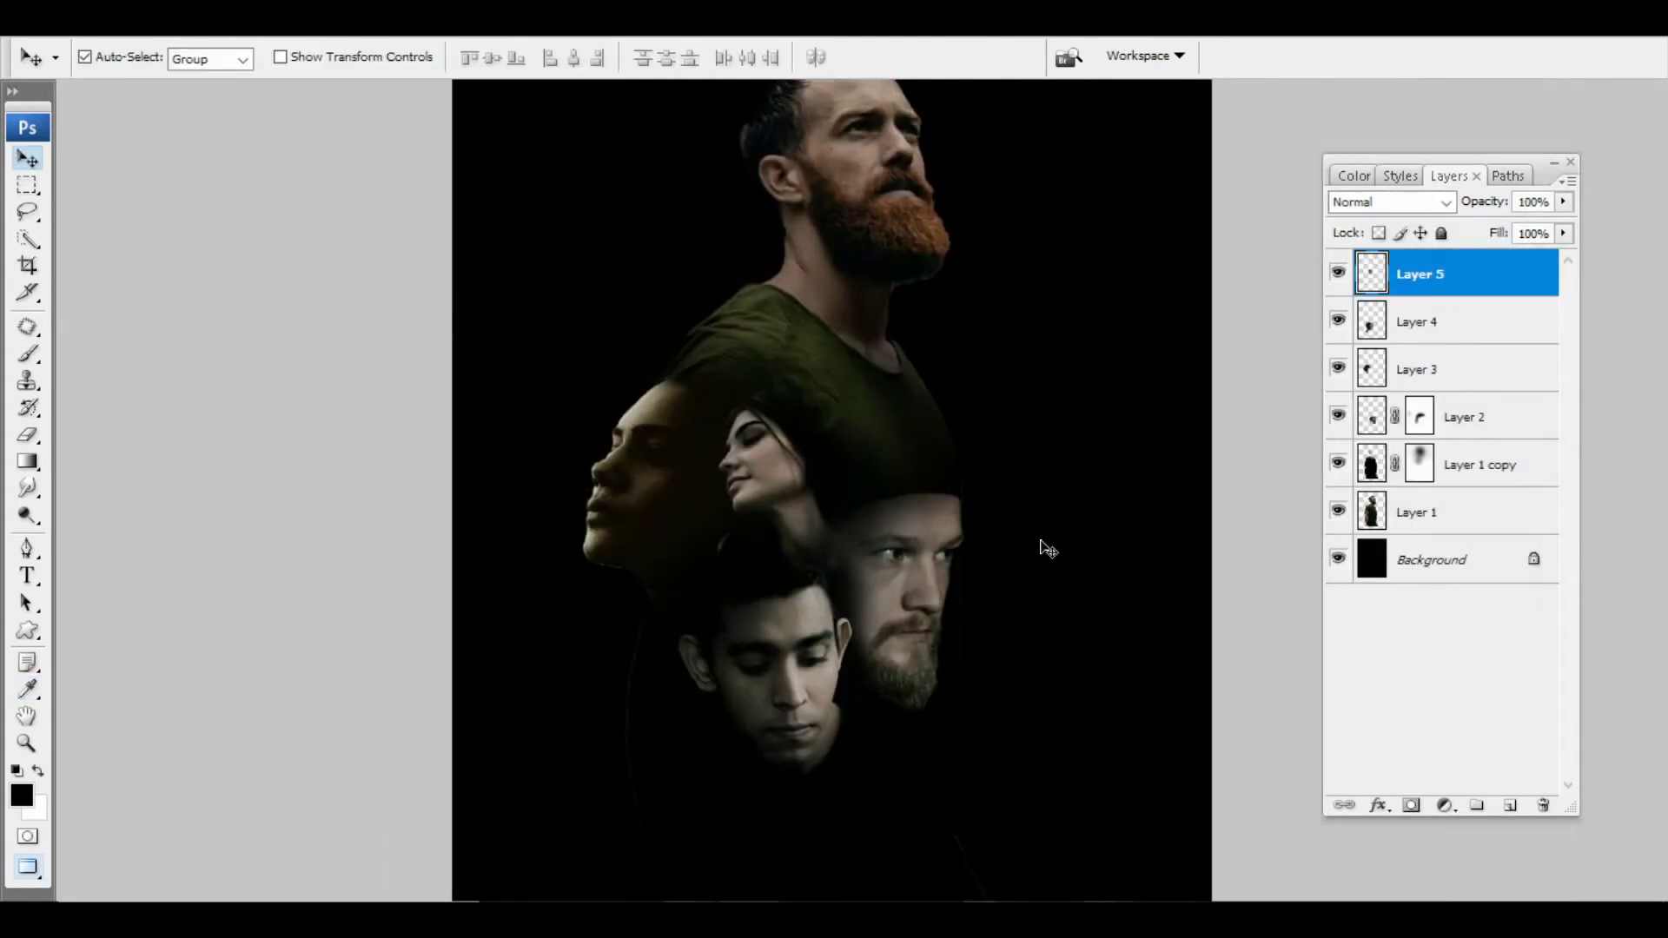
key("ctrl+minus")
left_click(1000, 362)
key("ctrl+v")
key("ctrl+t")
left_click_drag(995, 253, 1063, 203)
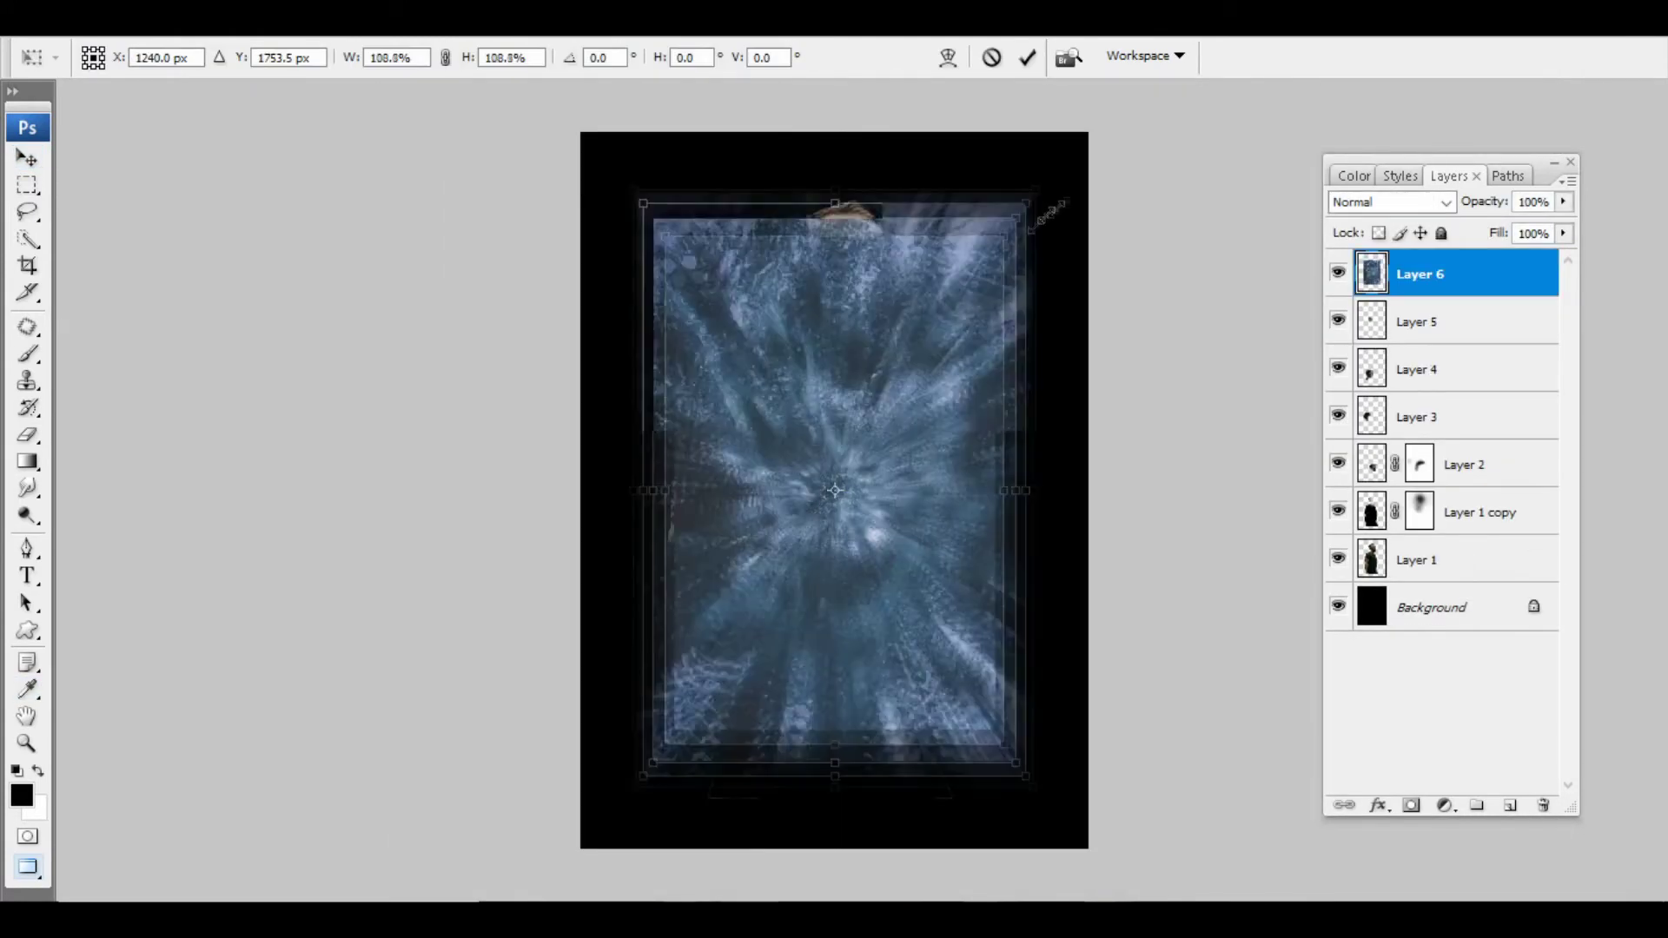
key("Return")
key("ctrl+shift+bracketleft")
Darken the midtones of the Layer 6 texture with Levels and reduce its saturation with Hue/Saturation.
key("ctrl+l")
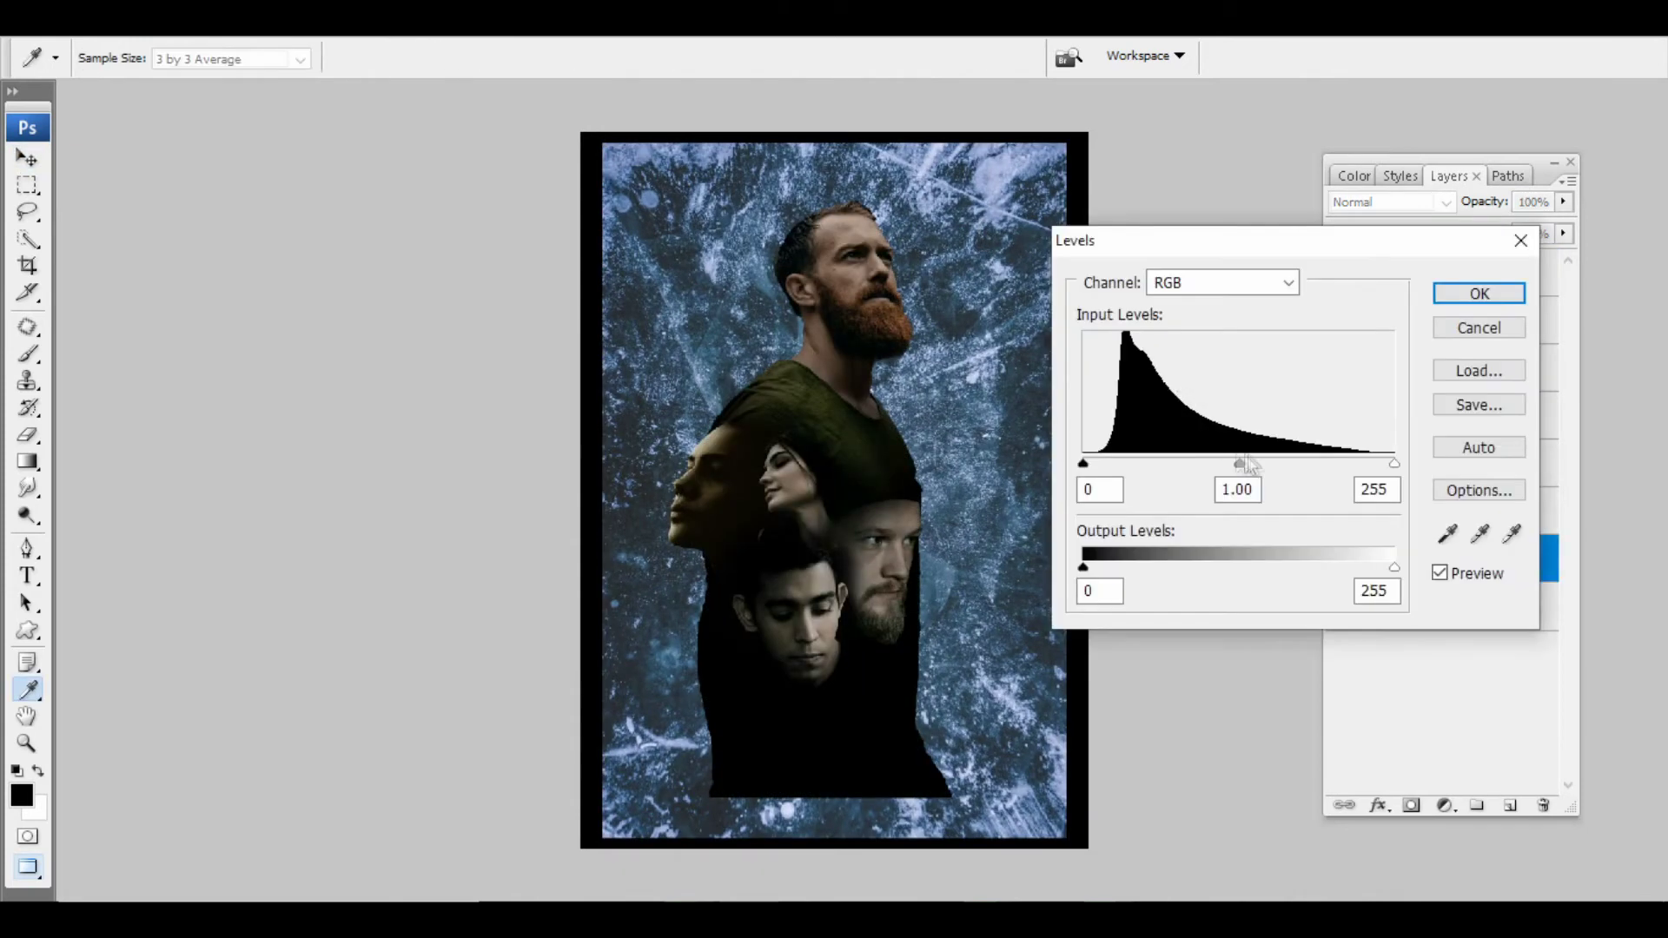
left_click_drag(1240, 464, 1289, 468)
key("Return")
key("ctrl+u")
left_click_drag(1275, 296, 1223, 290)
key("Return")
Shift the Layer 6 texture toward yellow with Color Balance, using a yellow-blue level of -27.
key("ctrl+b")
left_click_drag(1347, 390, 1315, 392)
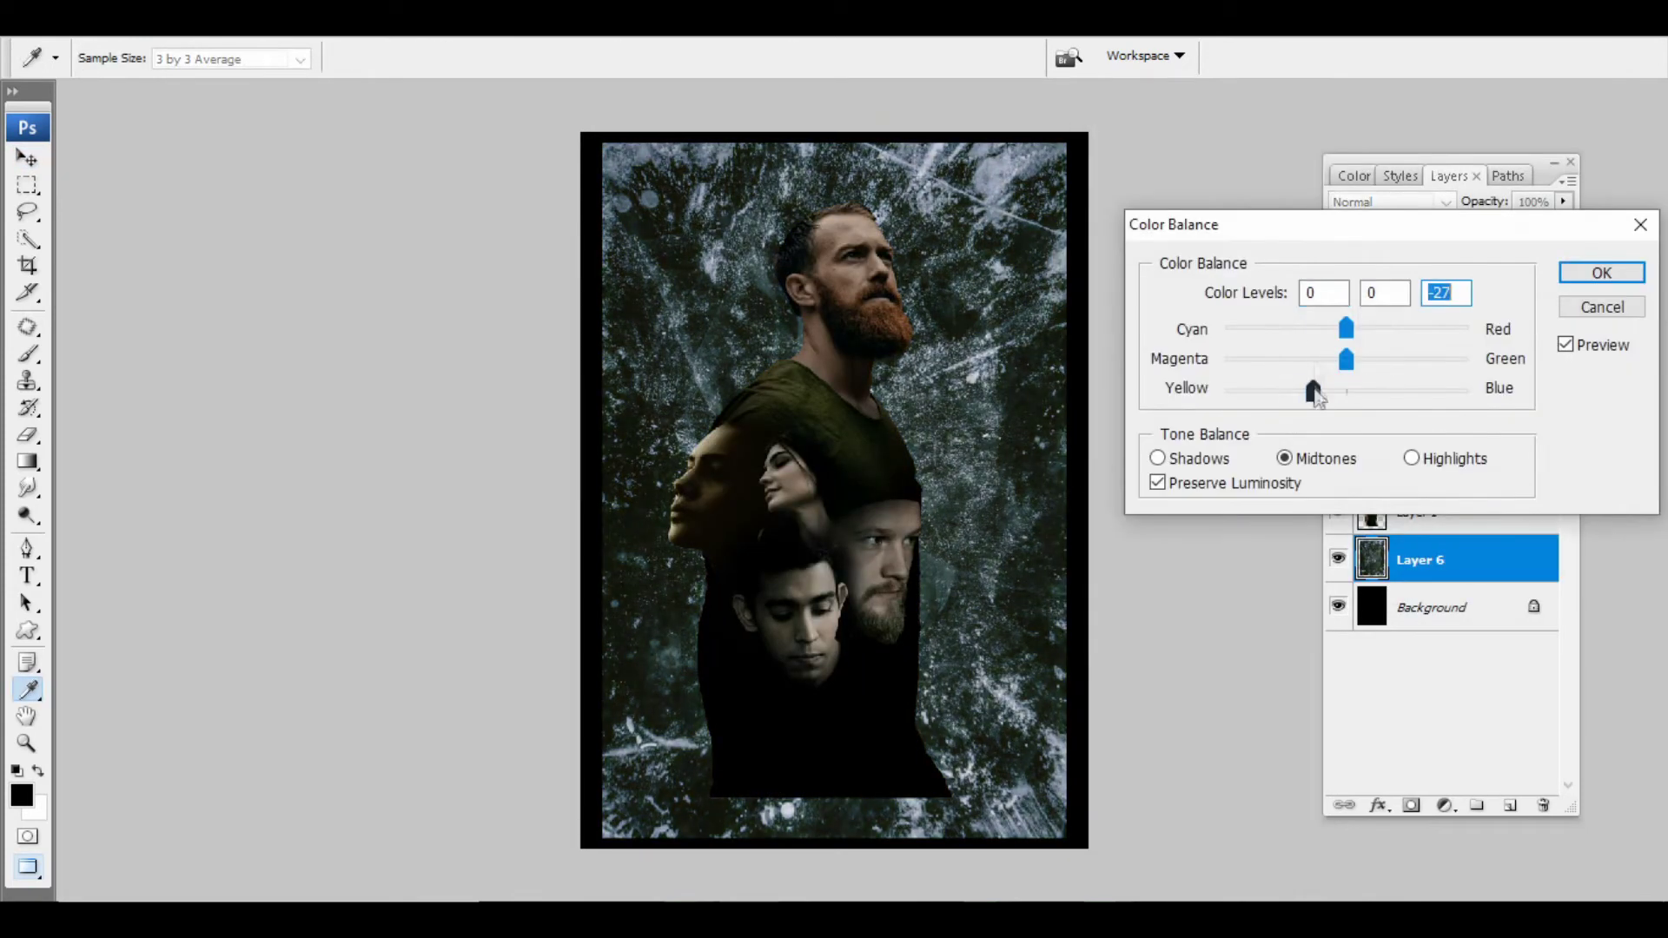
key("Return")
key("v")
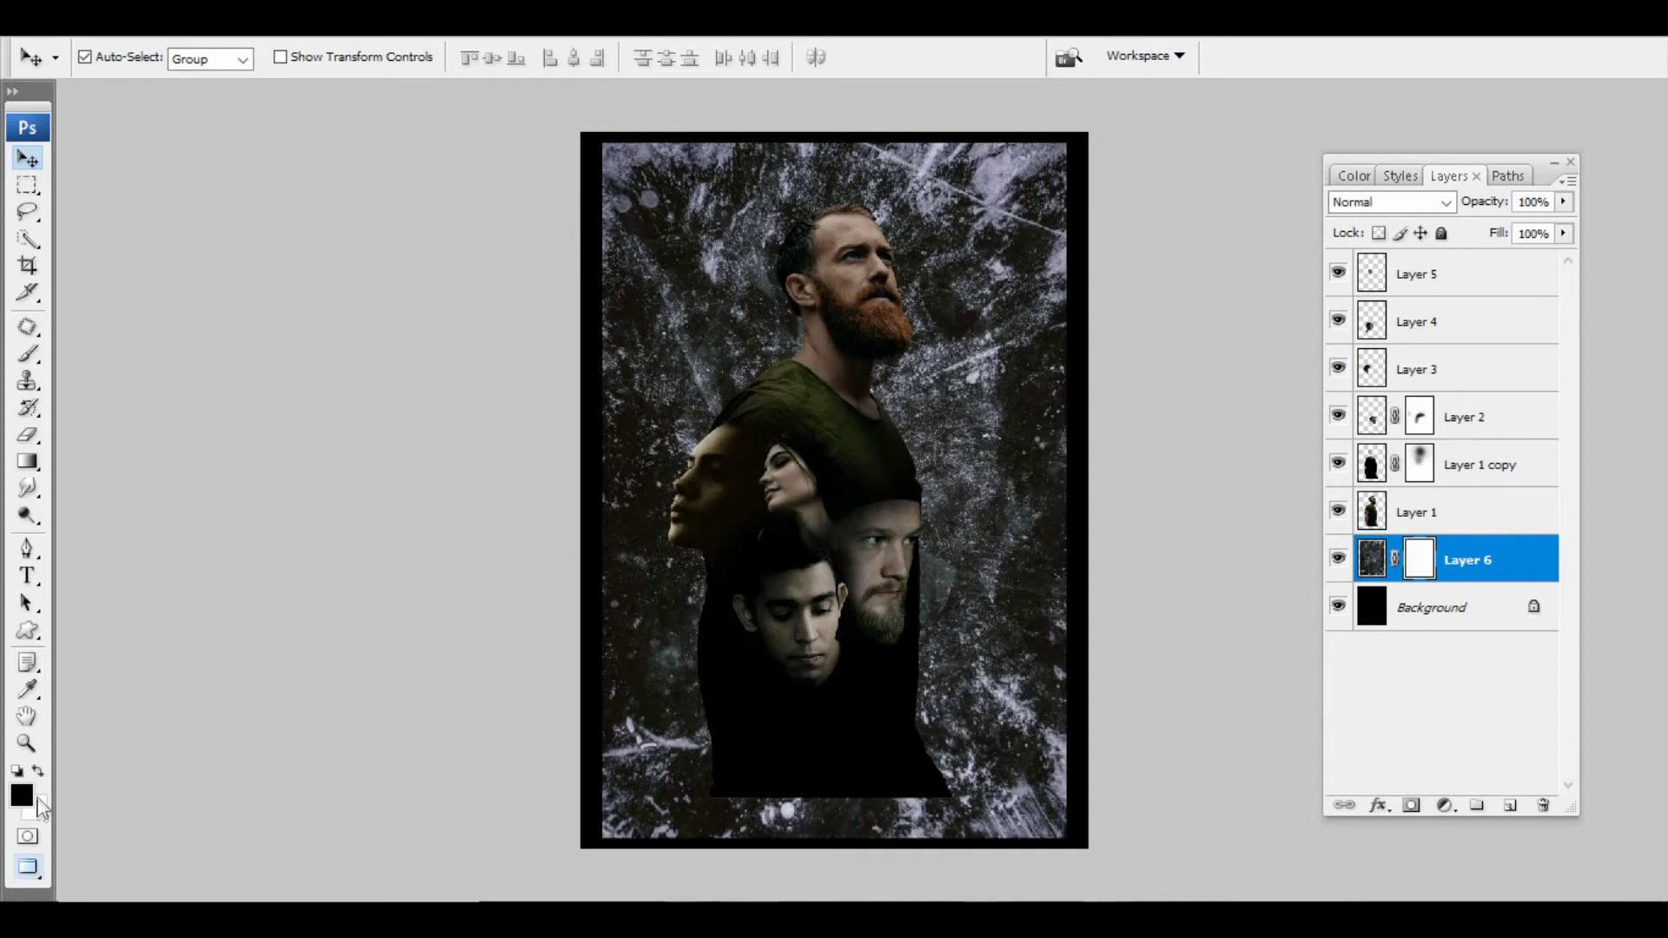
Fade the outer areas of the texture by painting black on Layer 6's mask with a 1700 px brush at 71% opacity.
key("b")
mouse_move(633, 167)
left_mouse_down()
mouse_move(748, 726)
mouse_move(688, 181)
left_mouse_up()
key("ctrl+minus")
key("bracketright")
key("bracketright")
key("bracketright")
key("bracketright")
key("bracketright")
key("bracketright")
mouse_move(689, 181)
left_mouse_down()
mouse_move(627, 651)
mouse_move(1070, 582)
mouse_move(786, 126)
mouse_move(954, 639)
left_mouse_up()
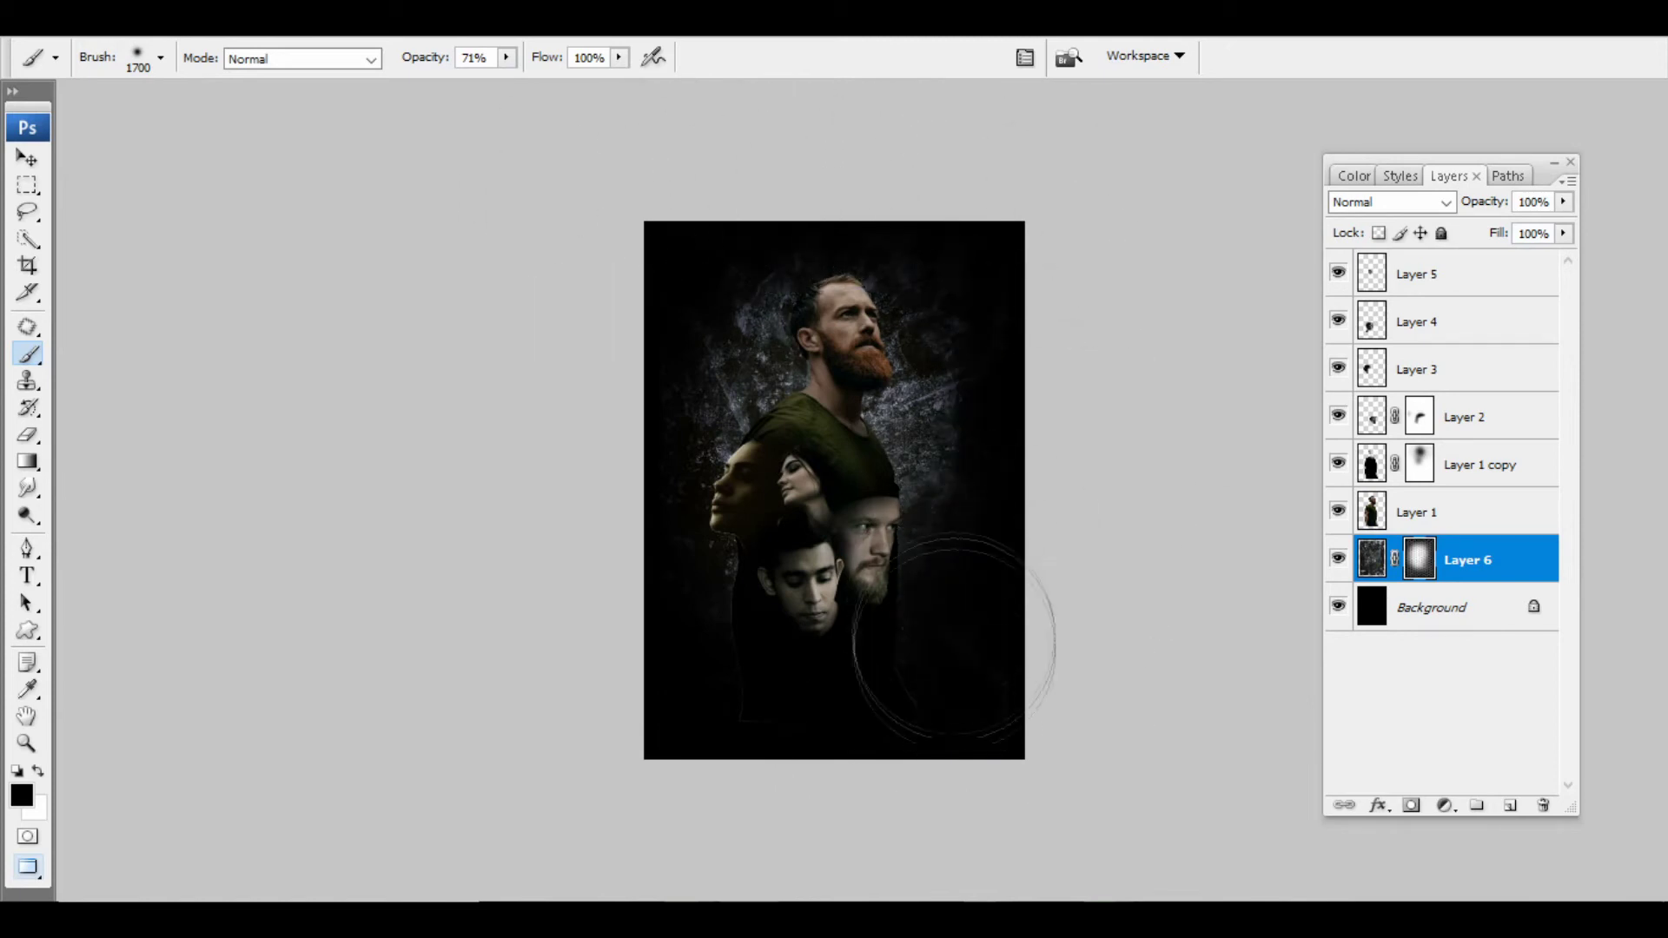
Soften the texture around the man by painting Layer 6's mask with a smaller brush at adjusted opacity.
key("ctrl+plus")
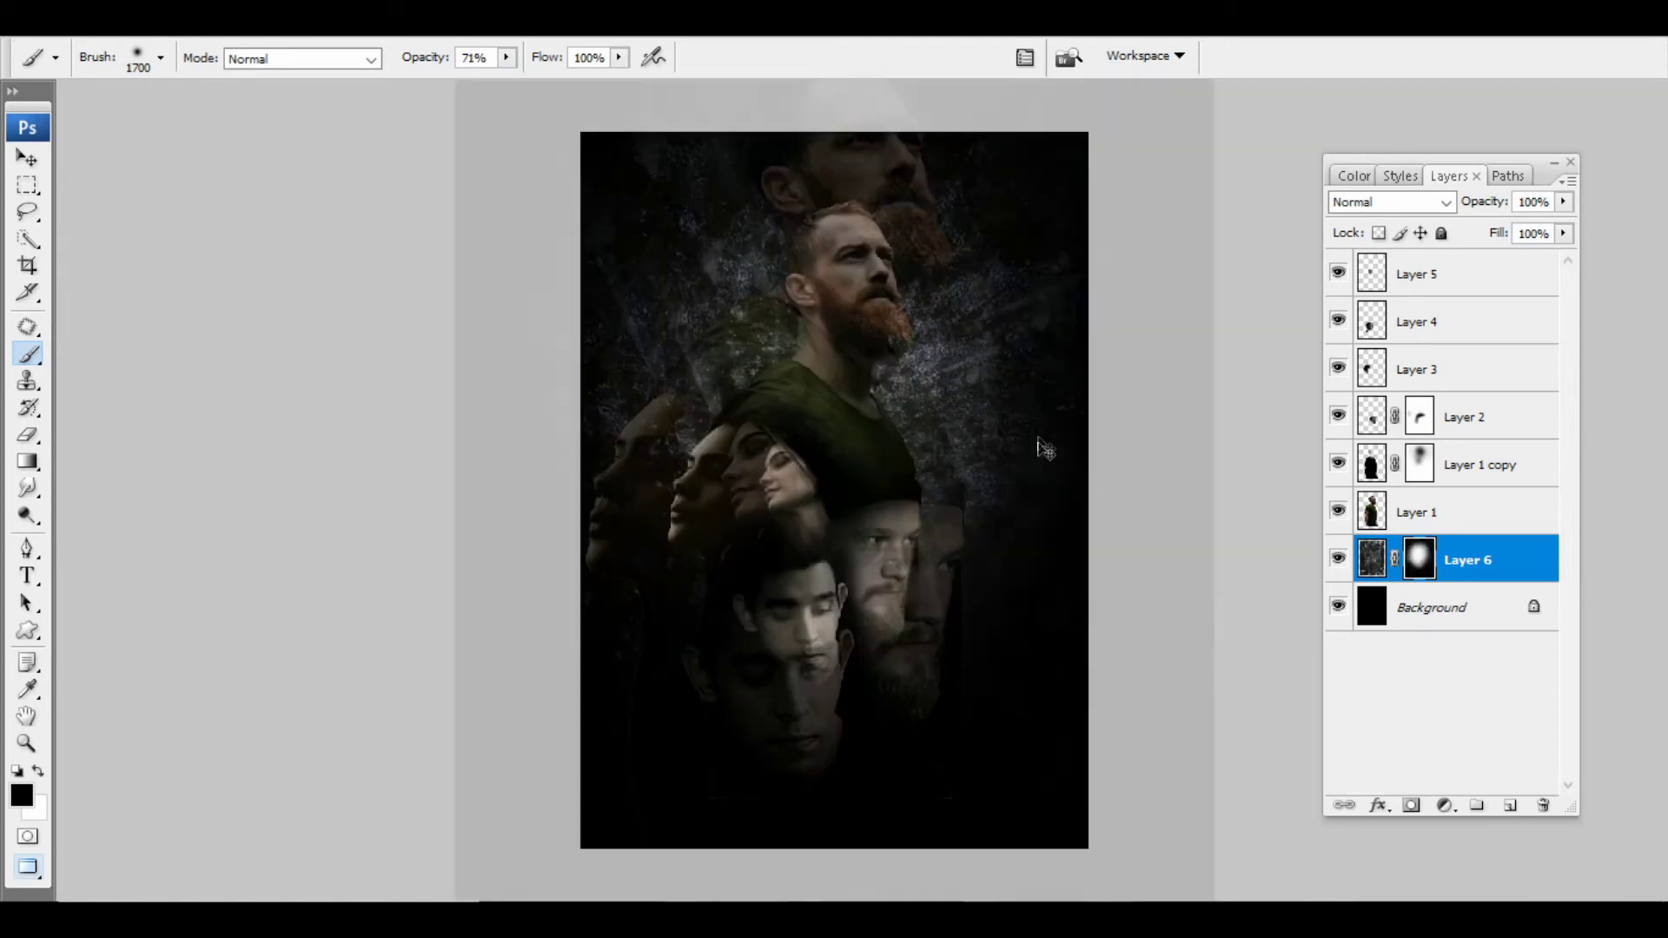
left_click(506, 57)
key("bracketleft")
key("bracketleft")
key("bracketleft")
mouse_move(991, 438)
left_mouse_down()
mouse_move(985, 287)
mouse_move(746, 326)
mouse_move(676, 460)
mouse_move(760, 234)
left_mouse_up()
left_click_drag(1063, 394, 1042, 399)
key("v")
key("ctrl+plus")
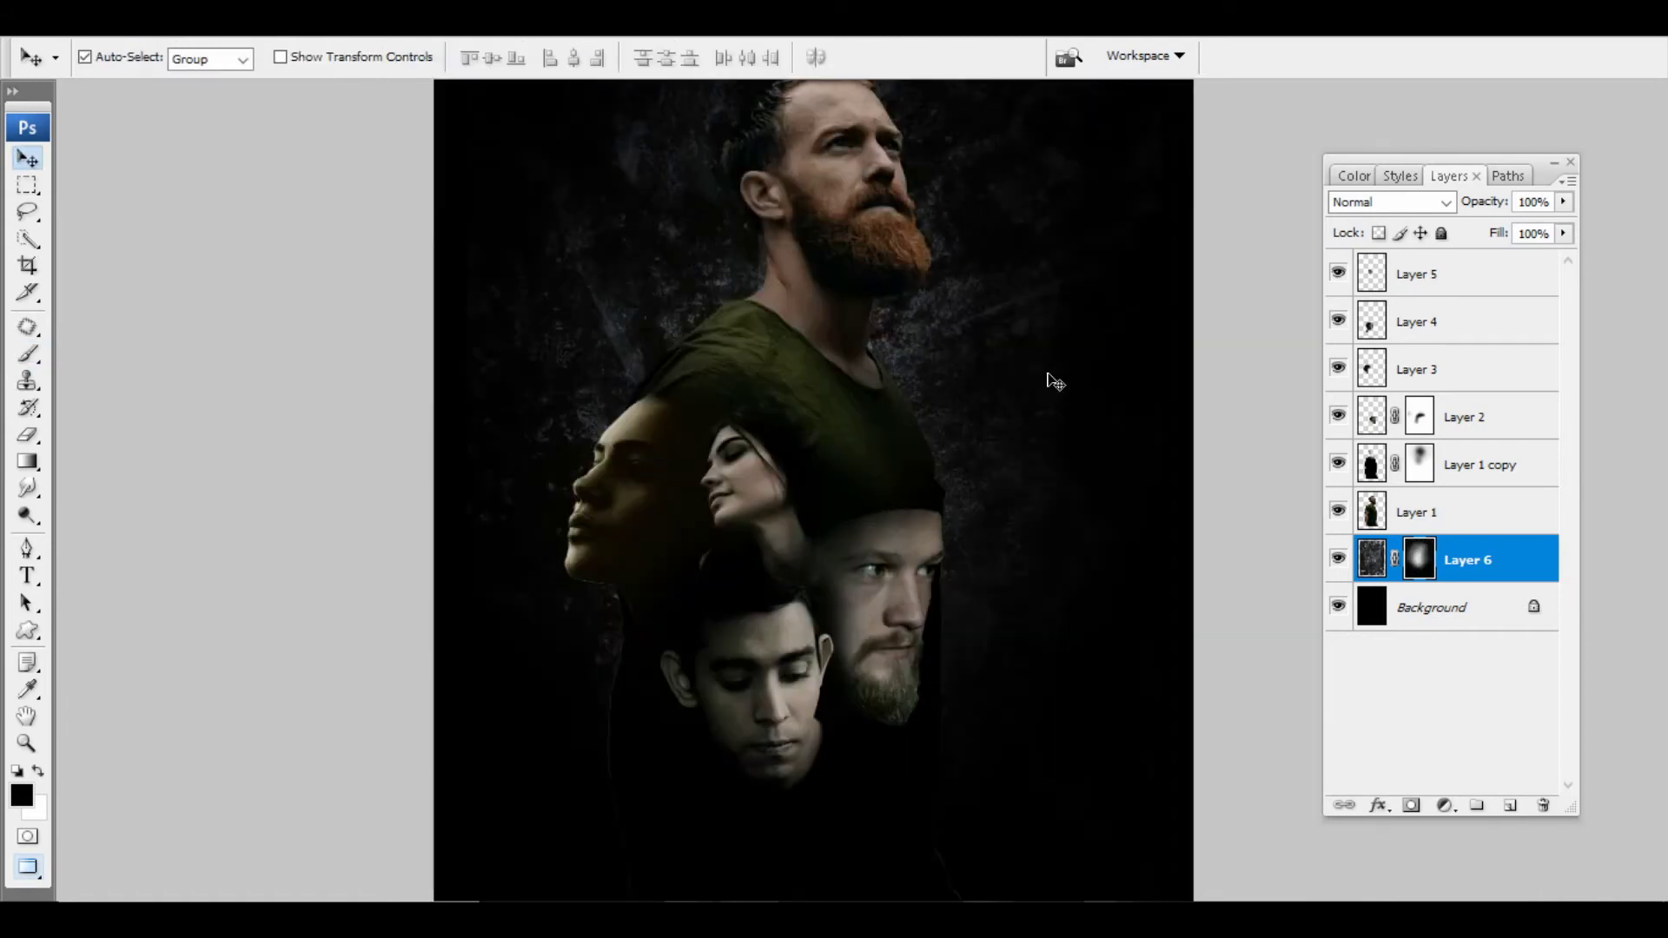
Set the saturation of the profile face on Layer 3 to -38 with Hue/Saturation.
key("ctrl+0")
left_click(692, 478)
key("ctrl+u")
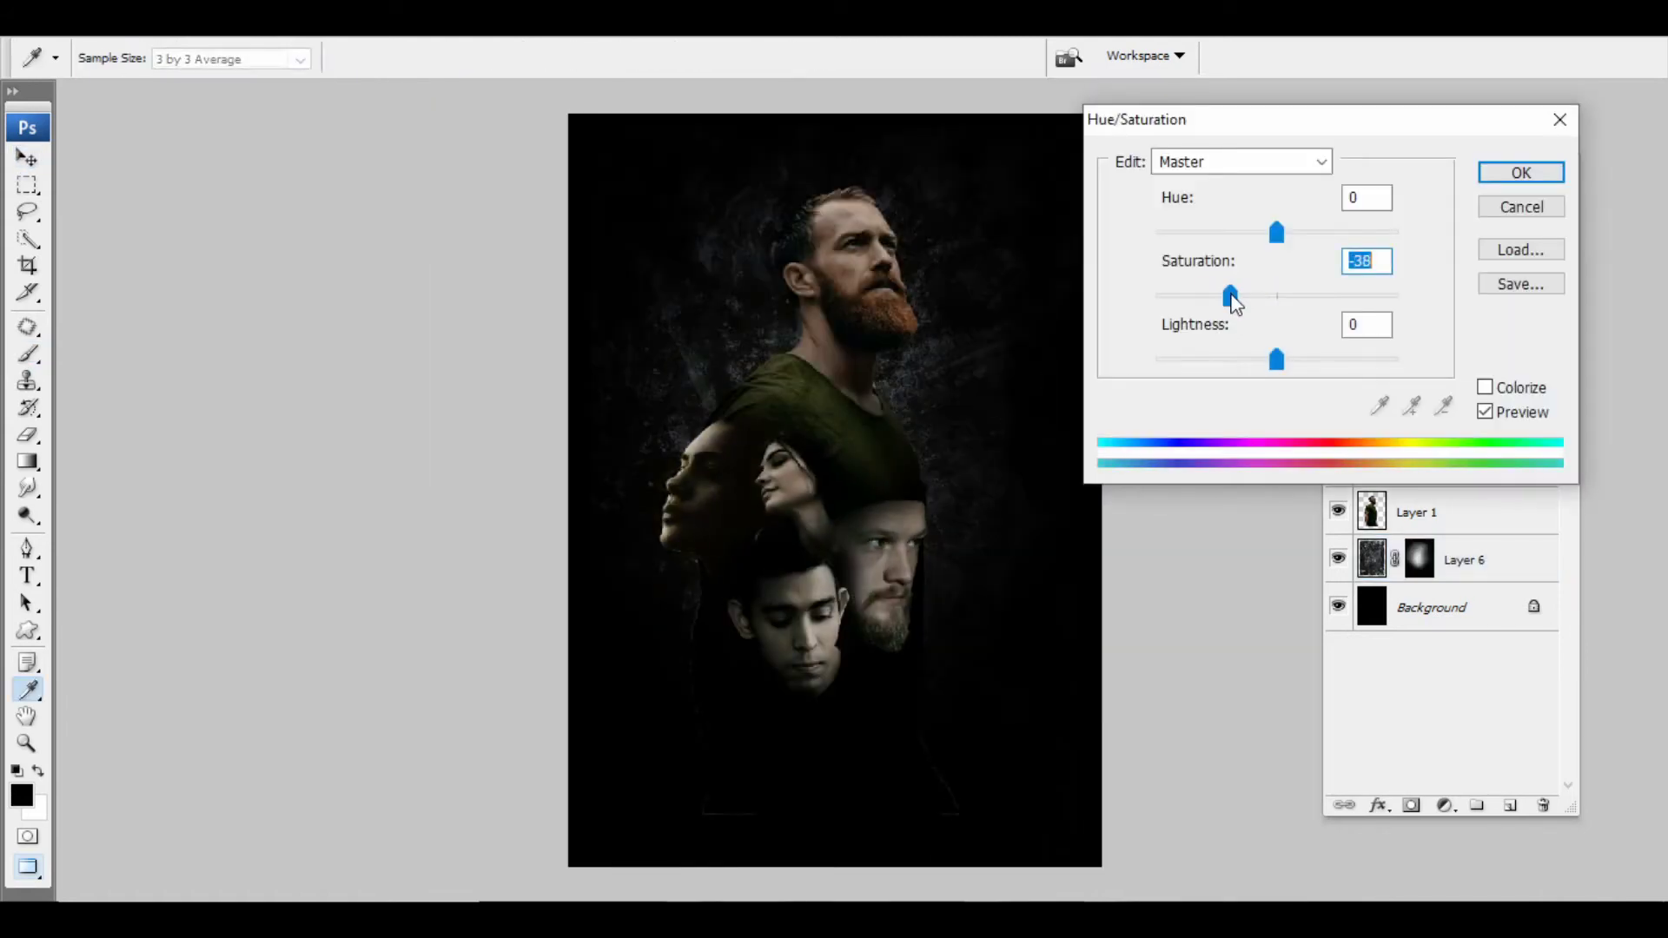
key("Return")
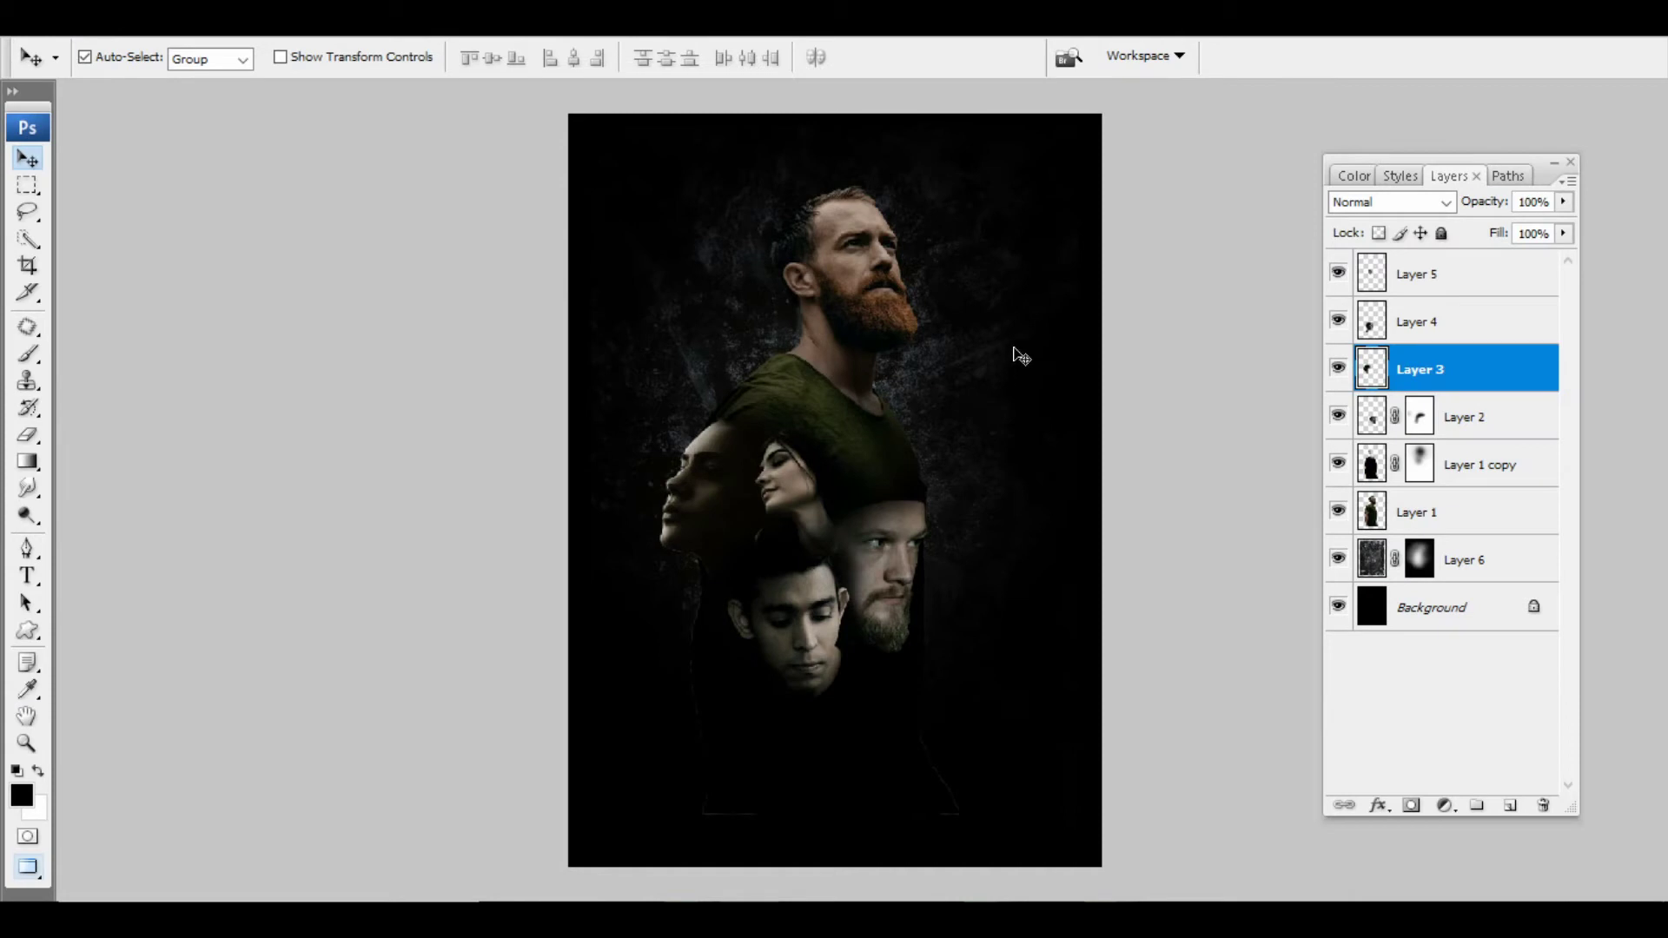
Try to crop a strip off the lower end of the canvas.
left_click(1465, 470)
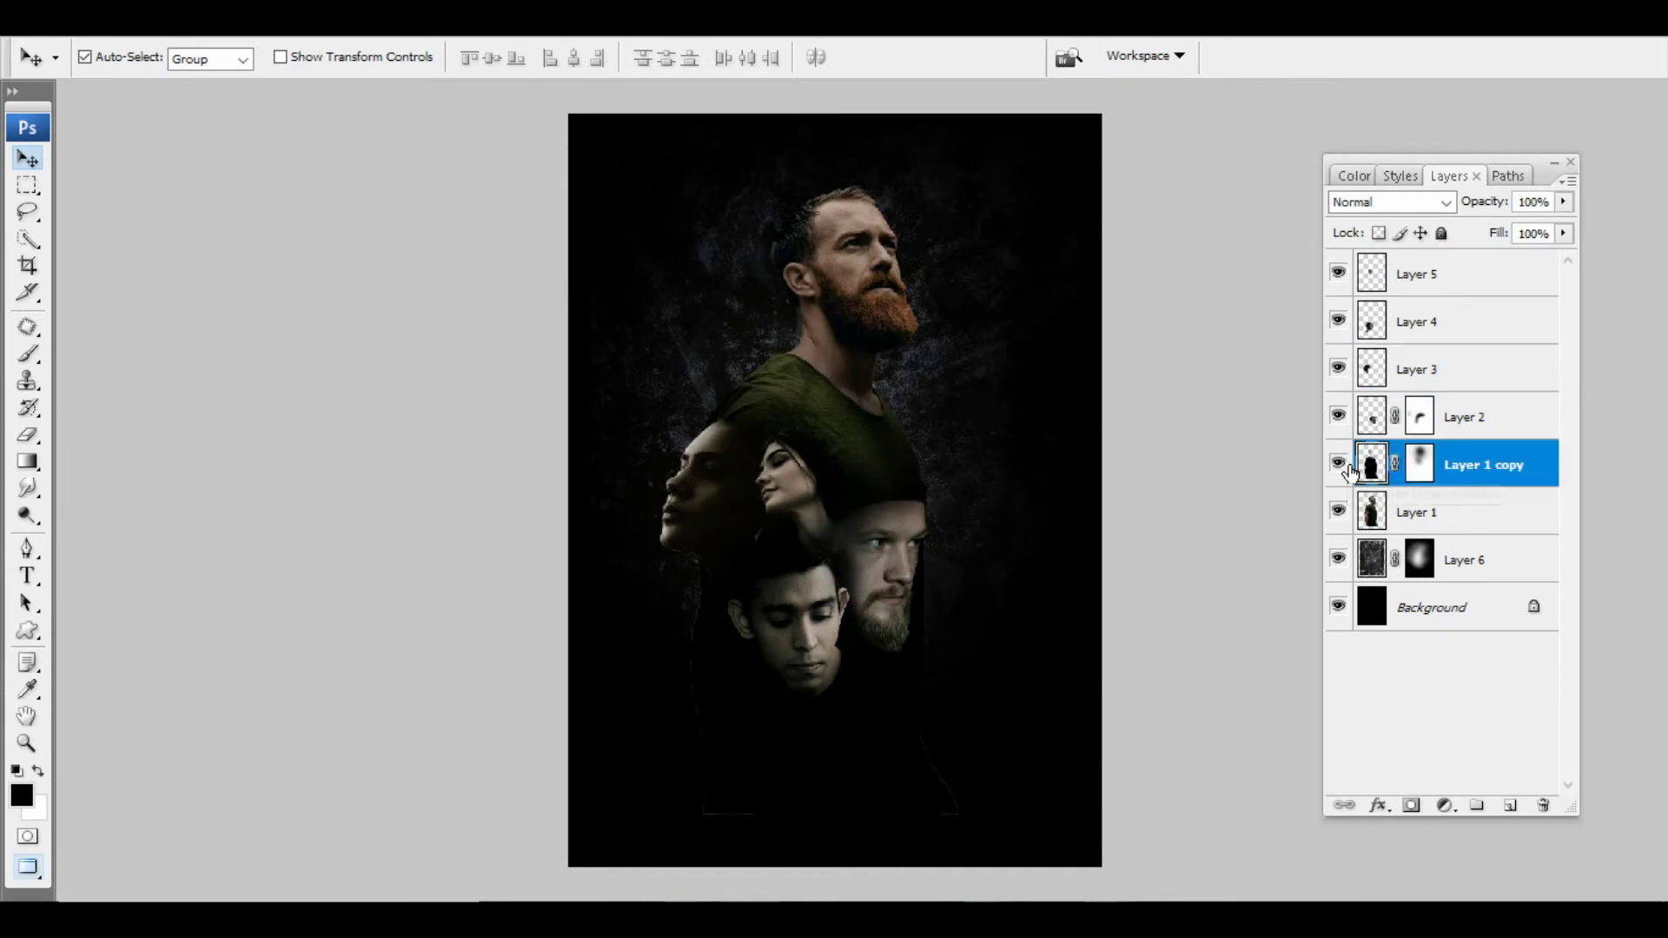
key("c")
left_click_drag(561, 111, 1292, 812)
key("Return")
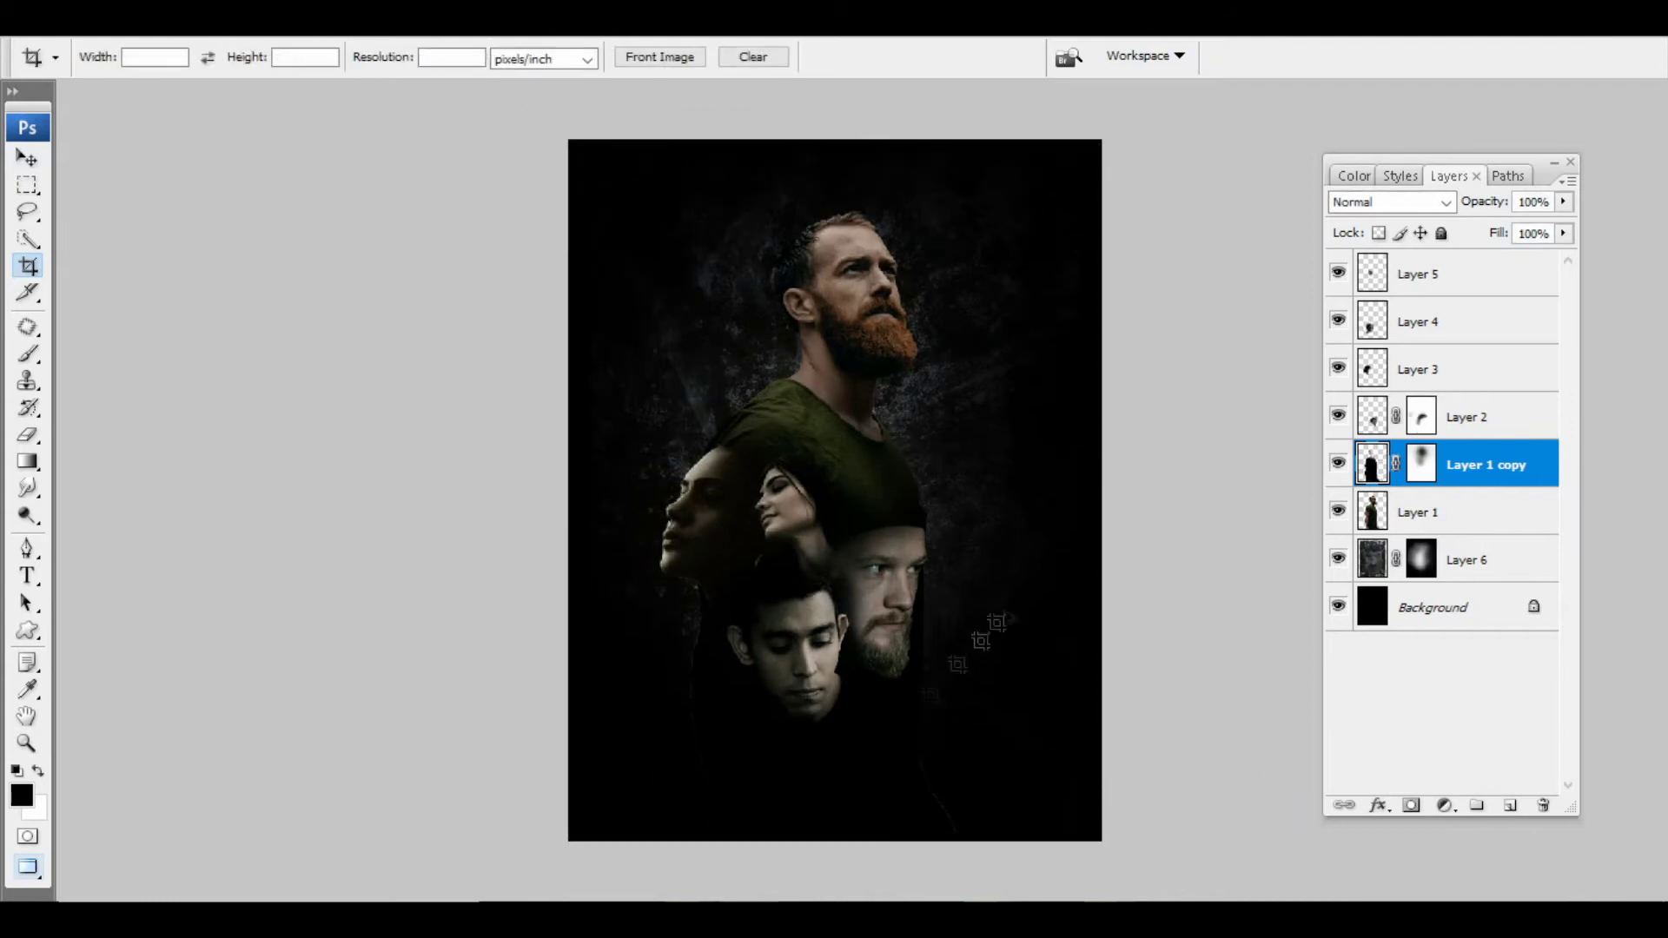
key("ctrl+z")
Try to stretch Layer 1 copy slightly with Free Transform.
key("v")
left_click(1487, 463)
key("ctrl+t")
left_click_drag(817, 814, 841, 839)
key("Return")
key("ctrl+z")
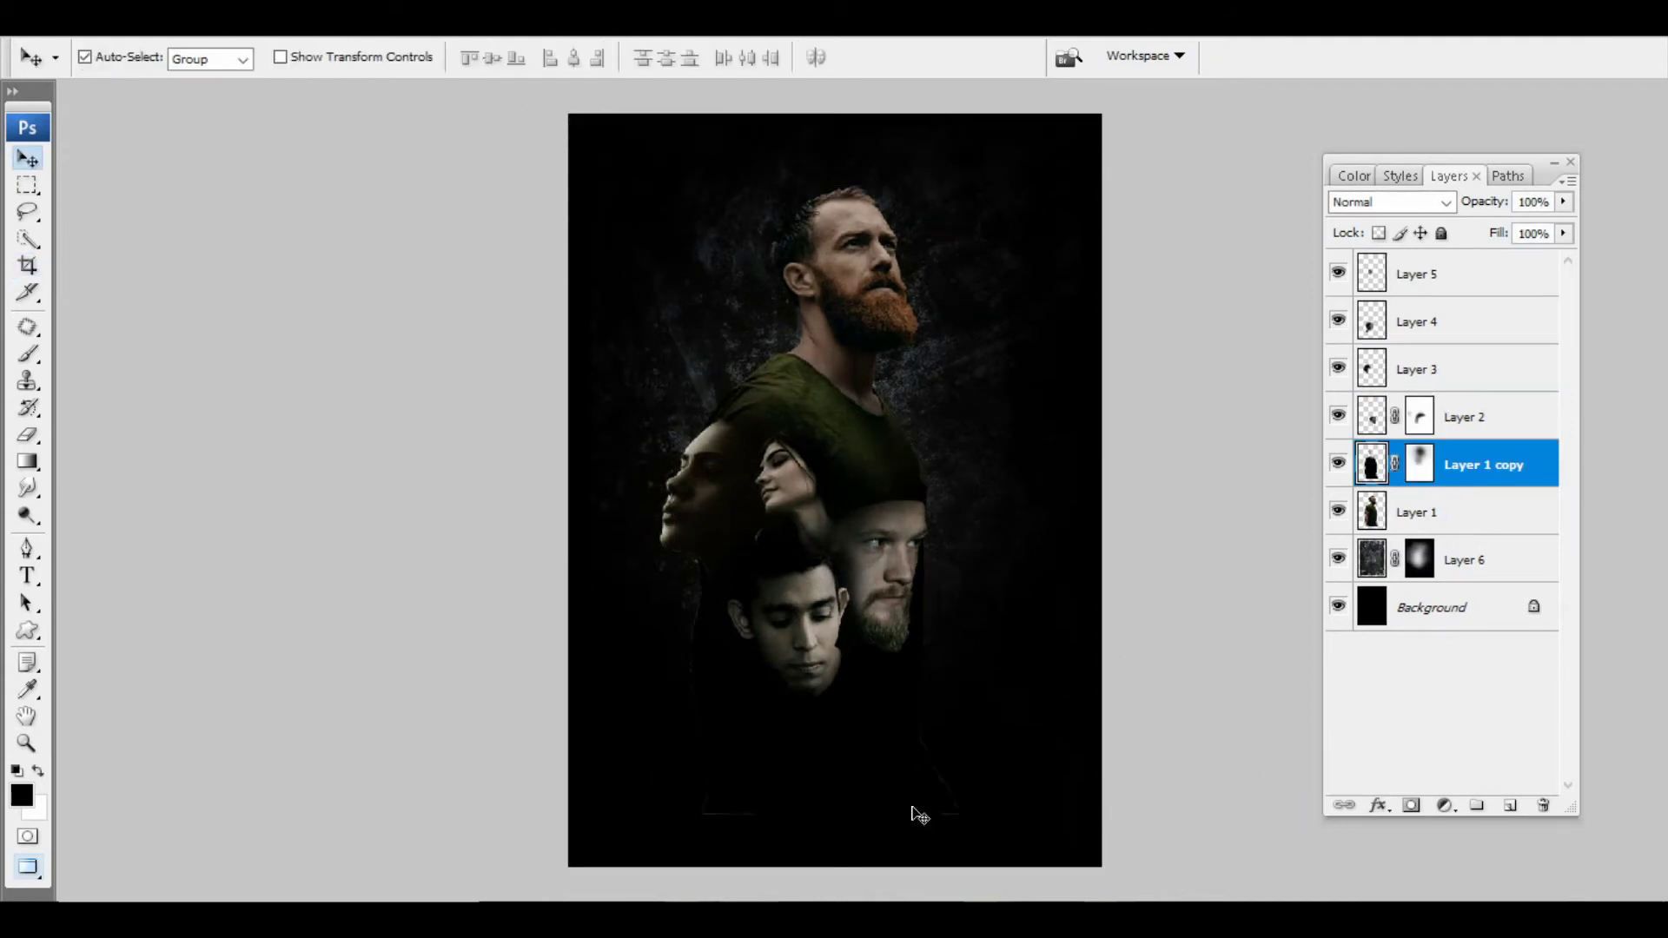
Select all portrait layers except the Layer 6 texture and shift them together slightly to the right.
key("v")
left_click(901, 552)
left_click_drag(414, 247, 1008, 739)
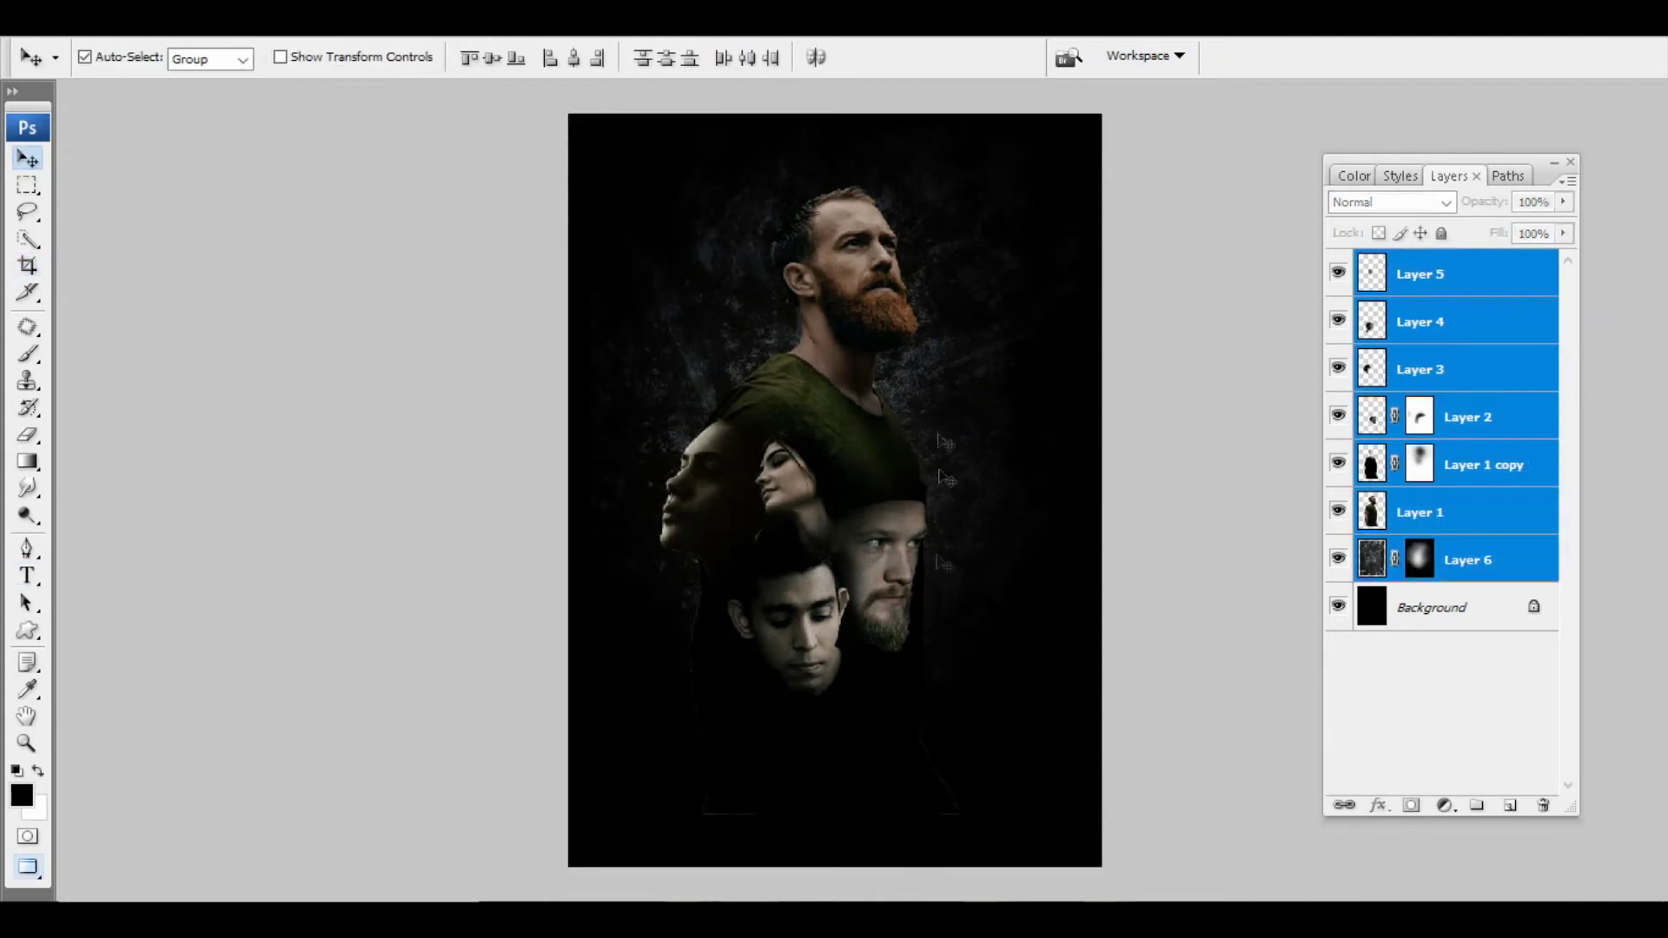
left_click(1466, 560, "ctrl")
left_click_drag(792, 403, 816, 403)
key("Left")
key("Left")
key("Left")
key("Left")
key("Left")
key("Left")
key("Left")
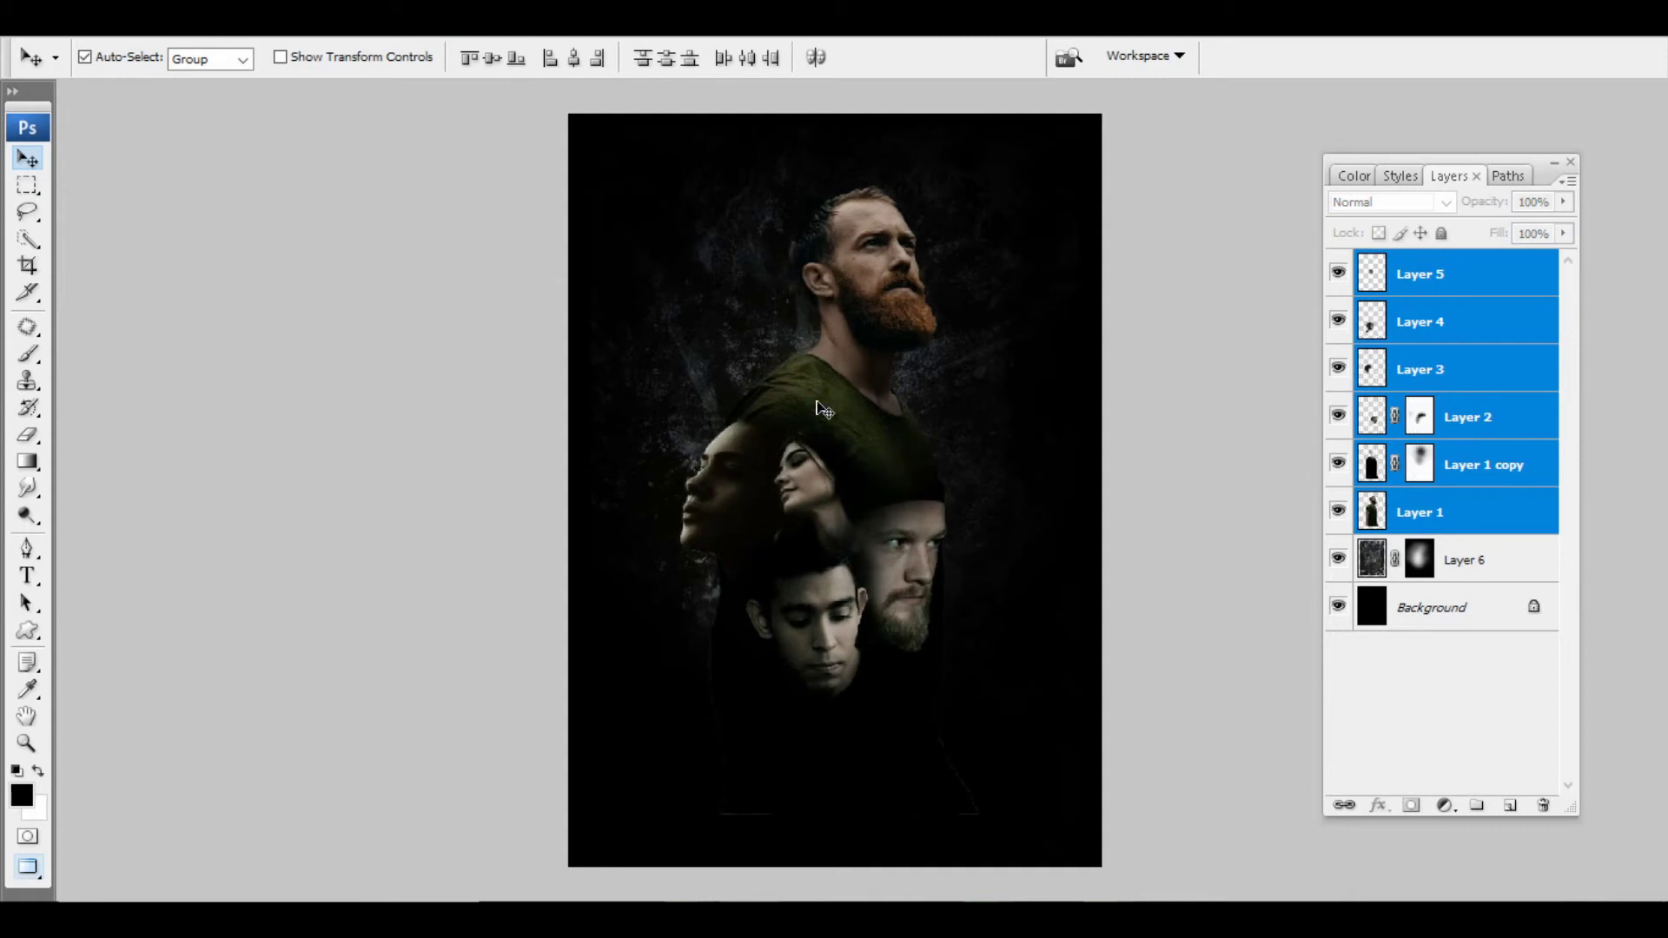
Place the cloud photo above the Layer 6 texture and enlarge it across the upper canvas behind the man.
left_click_drag(1481, 607, 1468, 560)
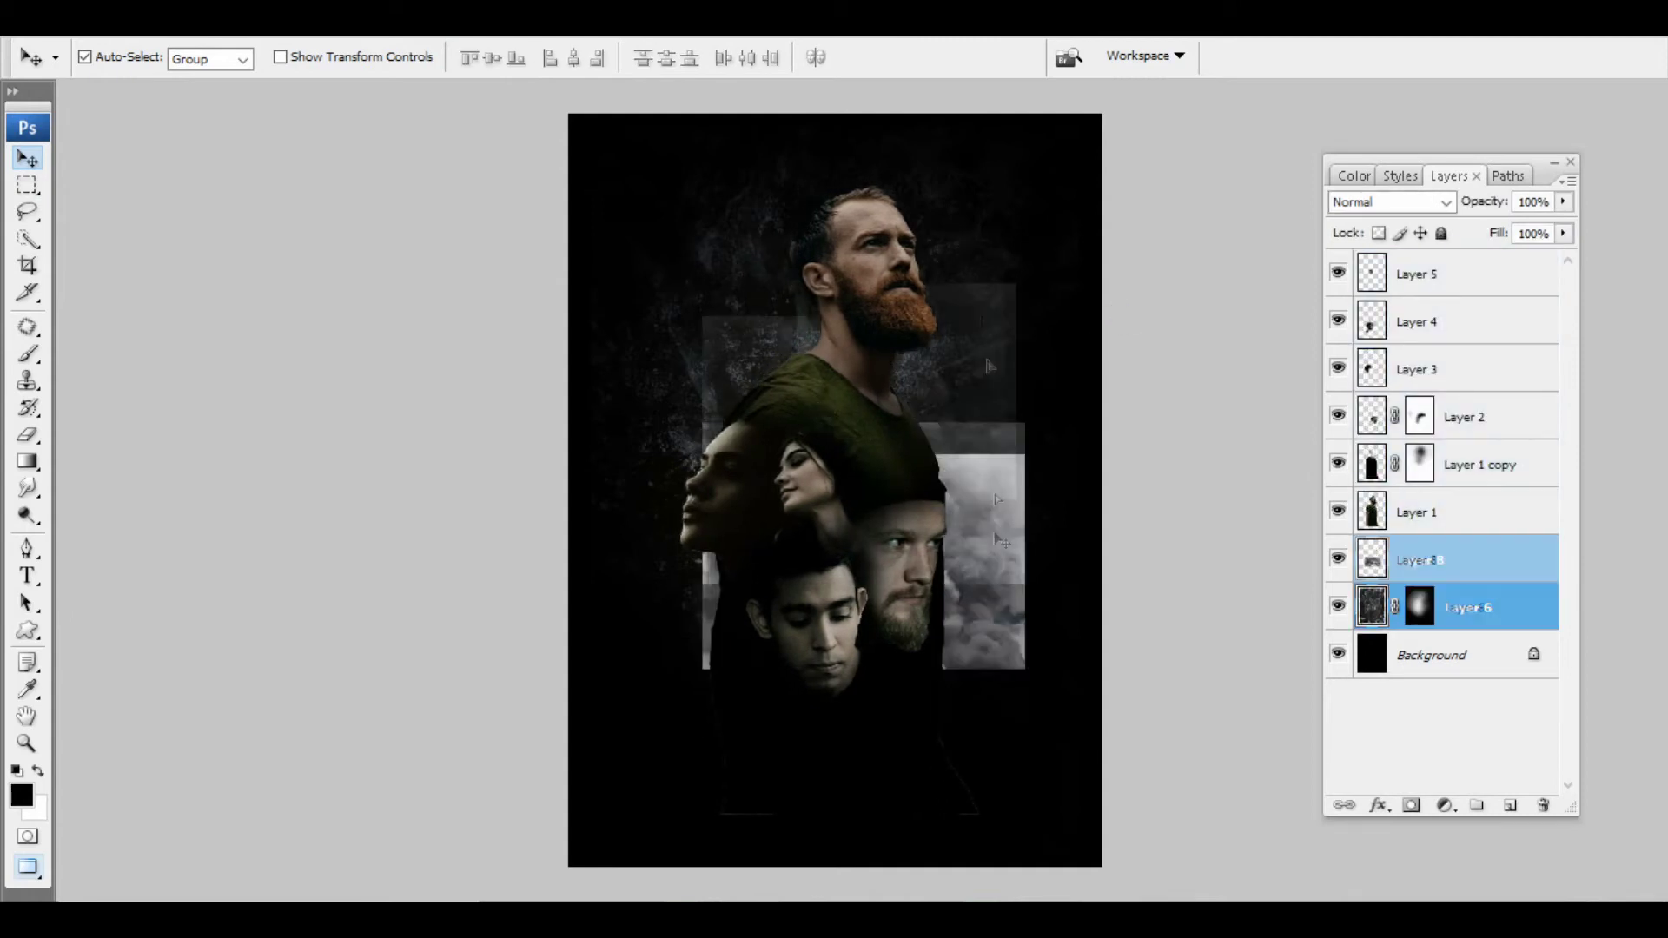
left_click_drag(964, 556, 947, 330)
key("ctrl+t")
left_click_drag(1008, 225, 1056, 160)
scroll(1055, 160, "up", 2)
mouse_move(1075, 265)
left_mouse_down()
mouse_move(1096, 258)
mouse_move(1073, 275)
left_mouse_up()
key("Return")
Set the clouds on Layer 8 to Screen blend mode and deepen their shadows with Levels.
left_click(1393, 202)
scroll(1394, 202, "down", 8)
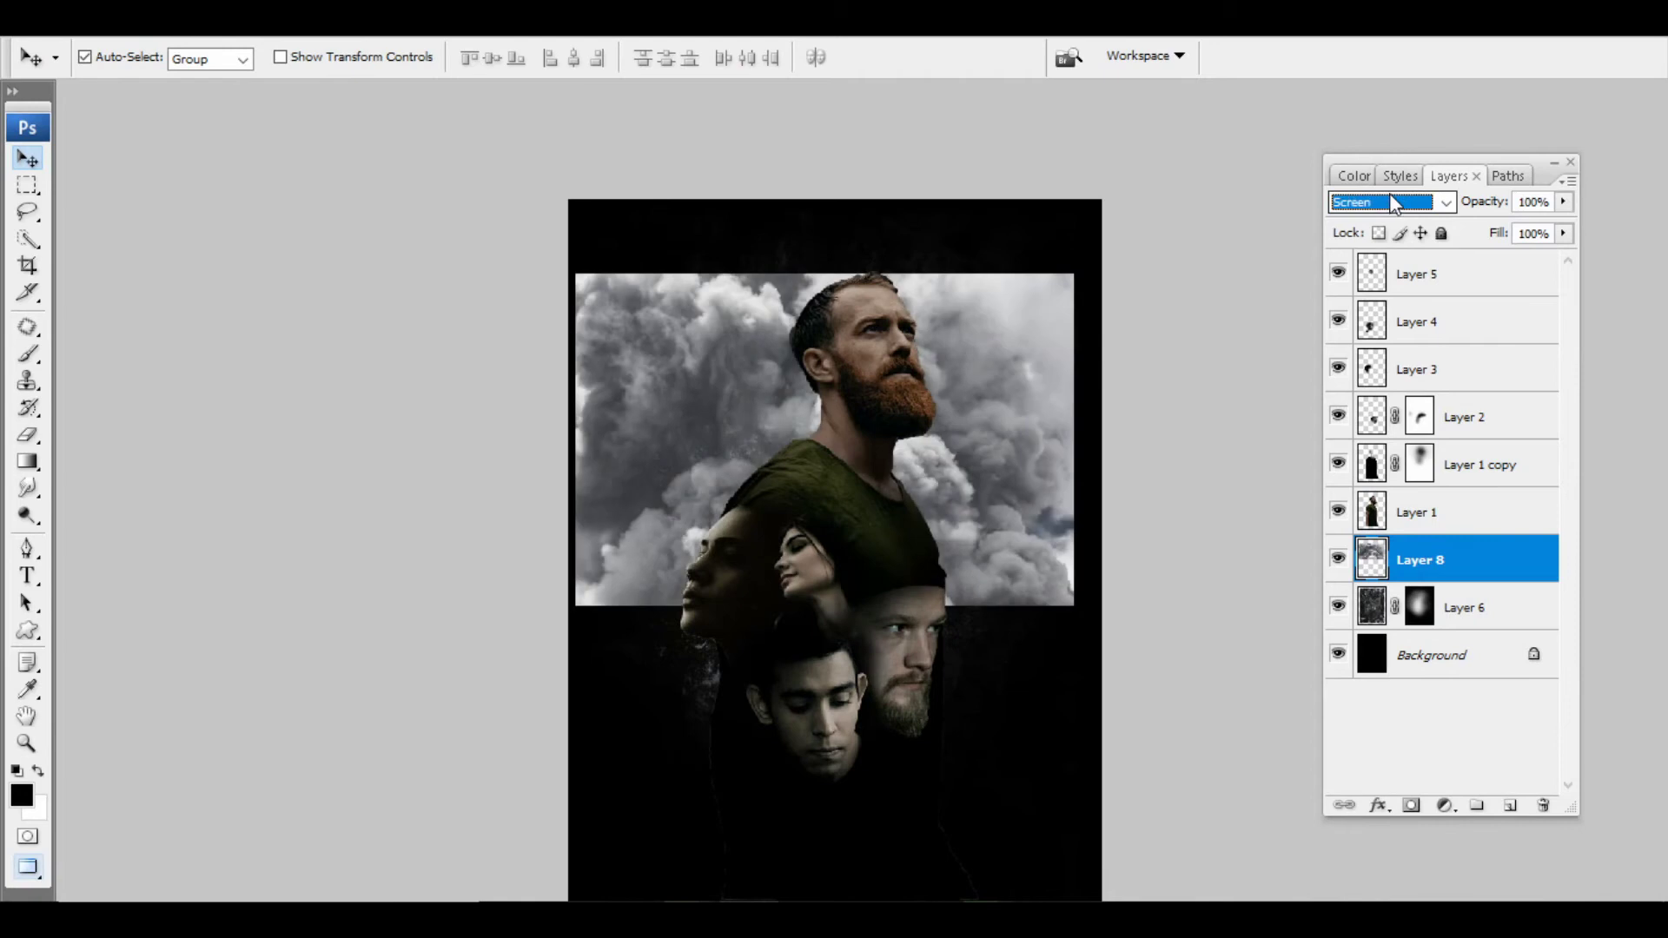
scroll(1387, 213, "down", 1)
scroll(1387, 212, "up", 1)
key("ctrl+l")
left_click_drag(1082, 463, 1148, 447)
key("Return")
Erase the outer edges of the clouds on Layer 8 with a soft 1000 px eraser at 100% opacity.
key("e")
mouse_move(559, 269)
left_mouse_down()
mouse_move(608, 643)
mouse_move(809, 226)
left_mouse_up()
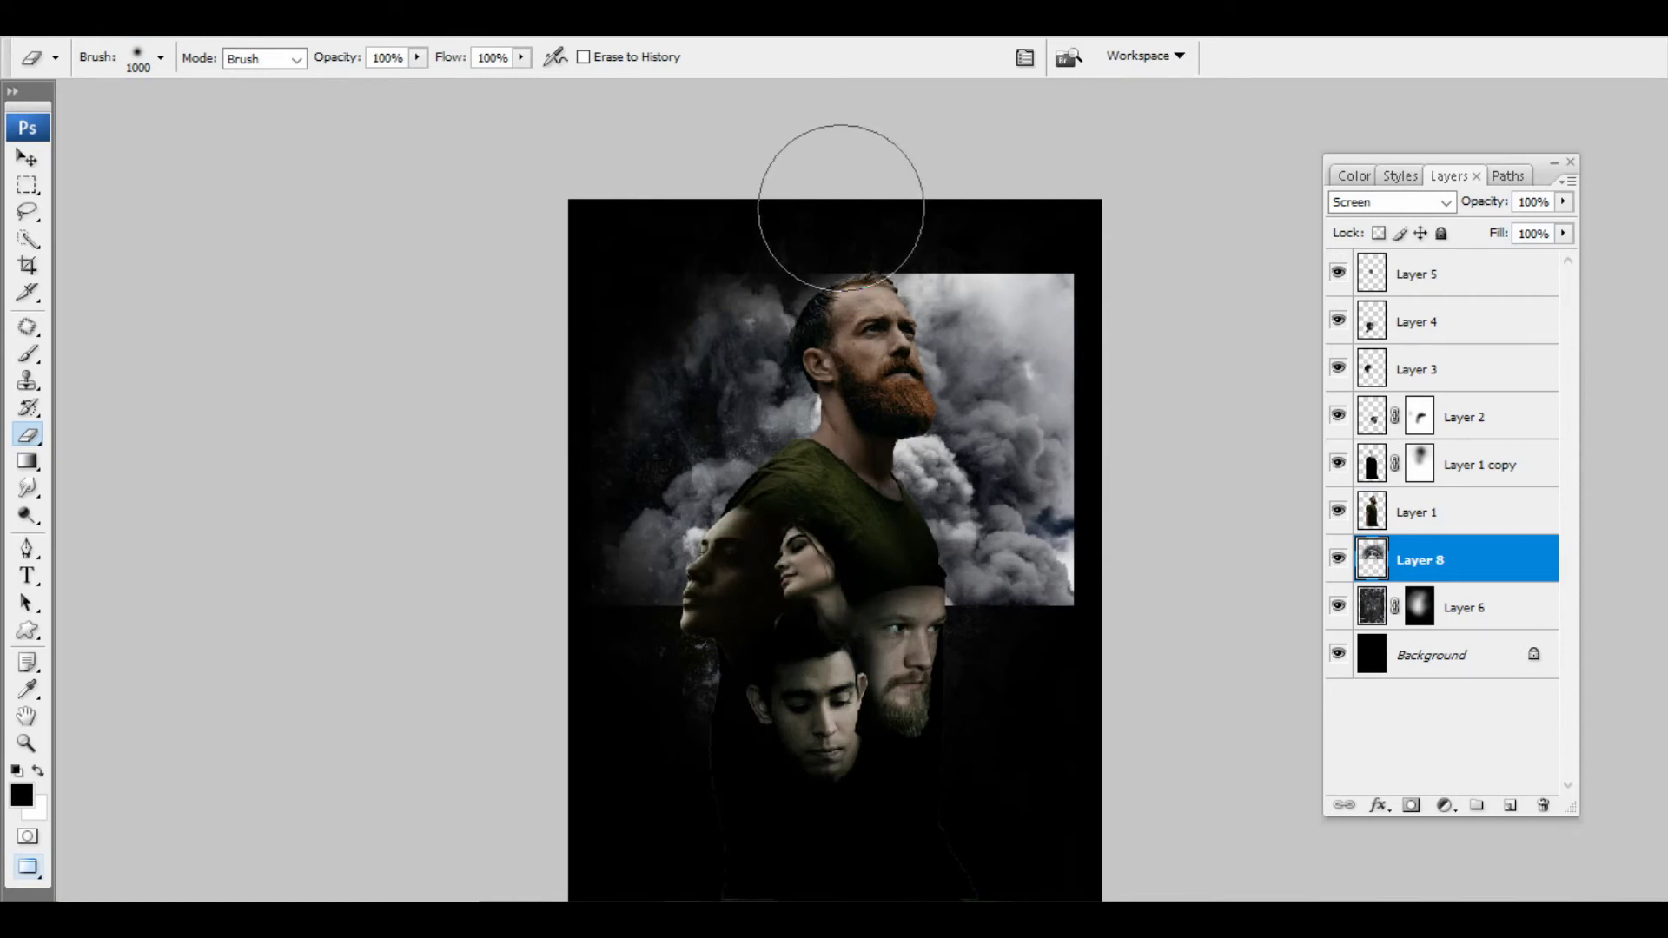
mouse_move(840, 208)
left_mouse_down()
mouse_move(884, 205)
mouse_move(1049, 267)
mouse_move(1089, 479)
mouse_move(932, 647)
left_mouse_up()
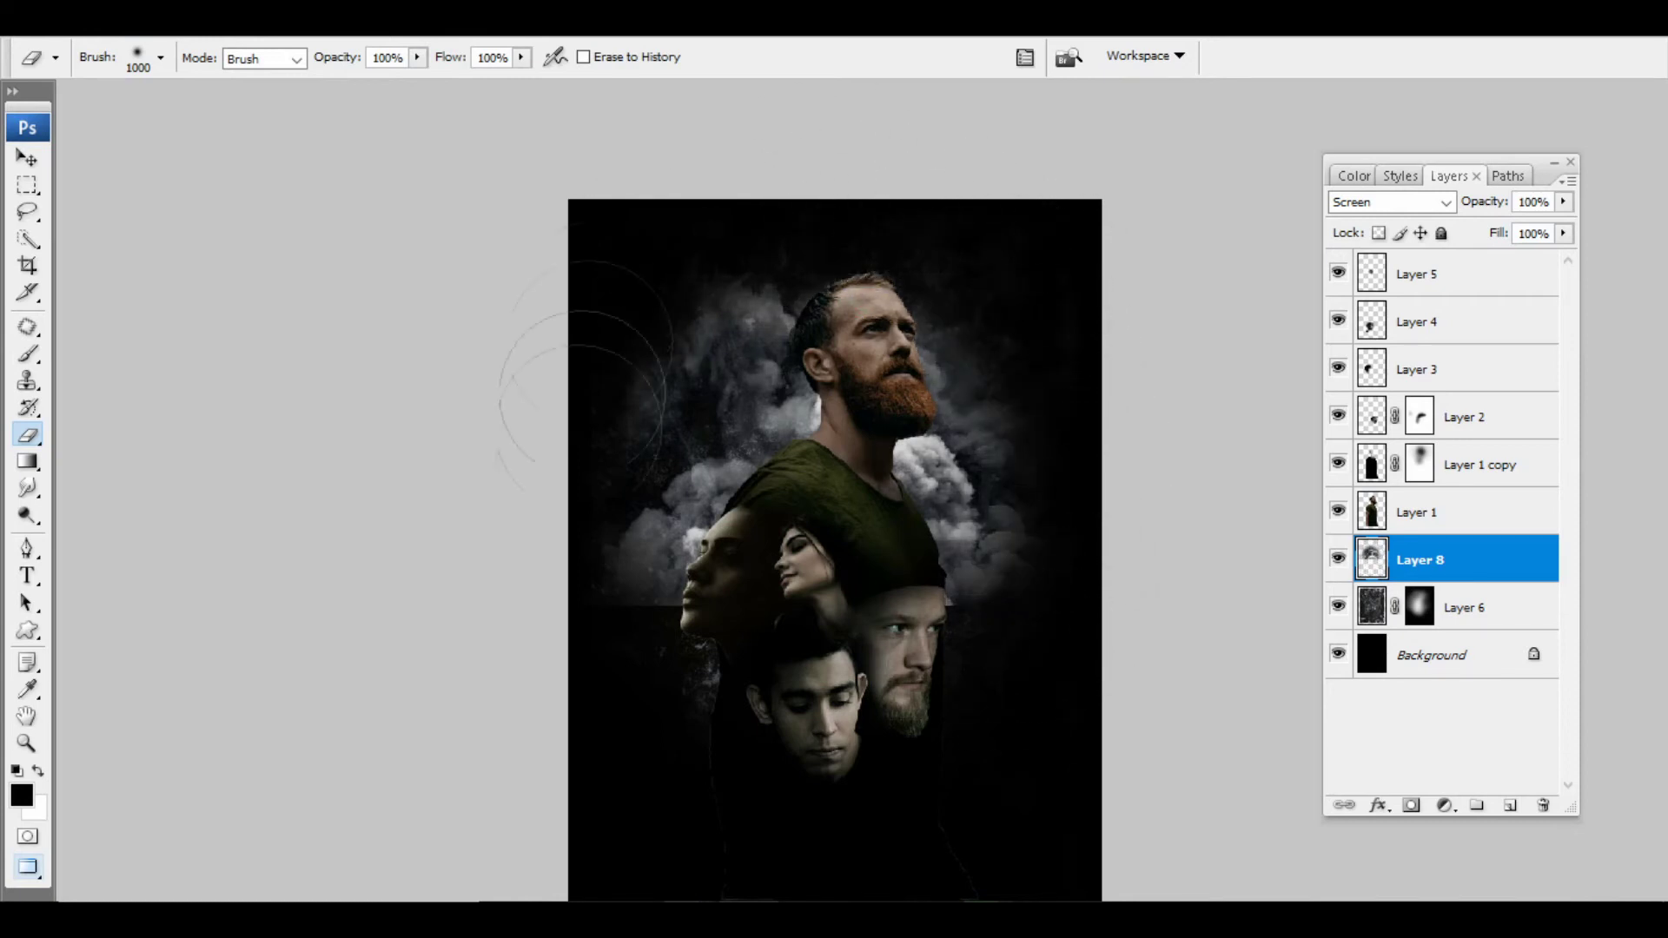
mouse_move(582, 400)
left_mouse_down()
mouse_move(639, 639)
mouse_move(1065, 632)
left_mouse_up()
Scale the clouds on Layer 8 down slightly around the man's head and shoulders.
key("v")
key("ctrl+t")
left_click_drag(1075, 273, 1053, 290)
key("Return")
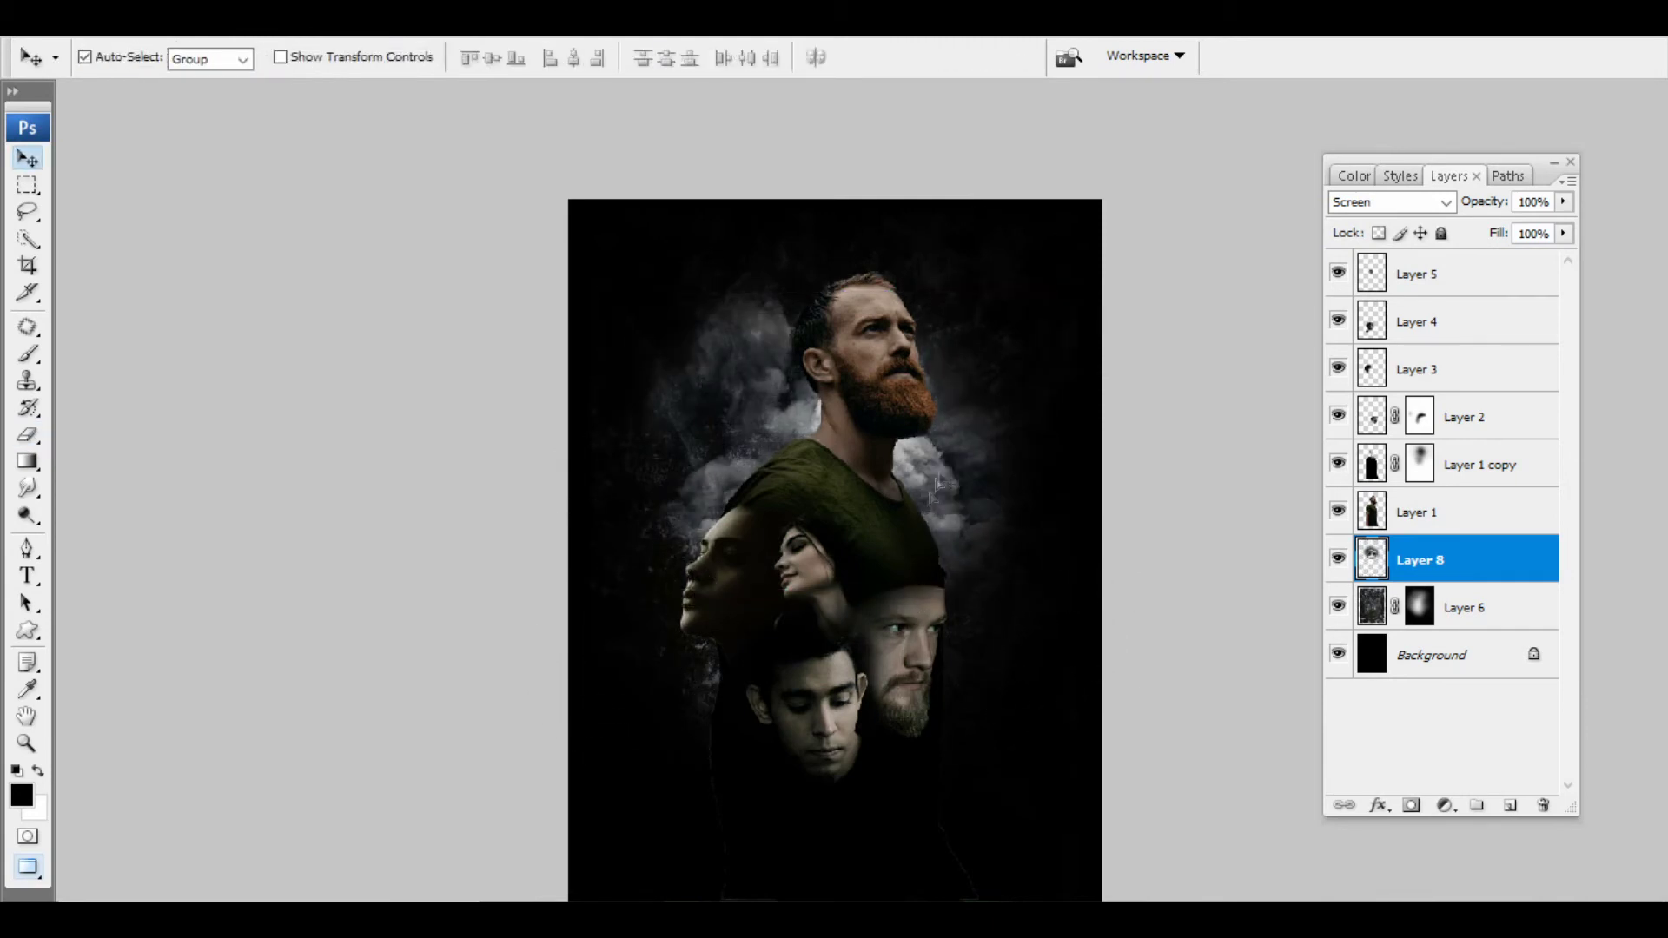
Brighten the clouds on Layer 8 with Levels midtones 1.37 and warm them toward red and yellow with Color Balance.
key("ctrl+l")
left_click_drag(1238, 464, 1205, 469)
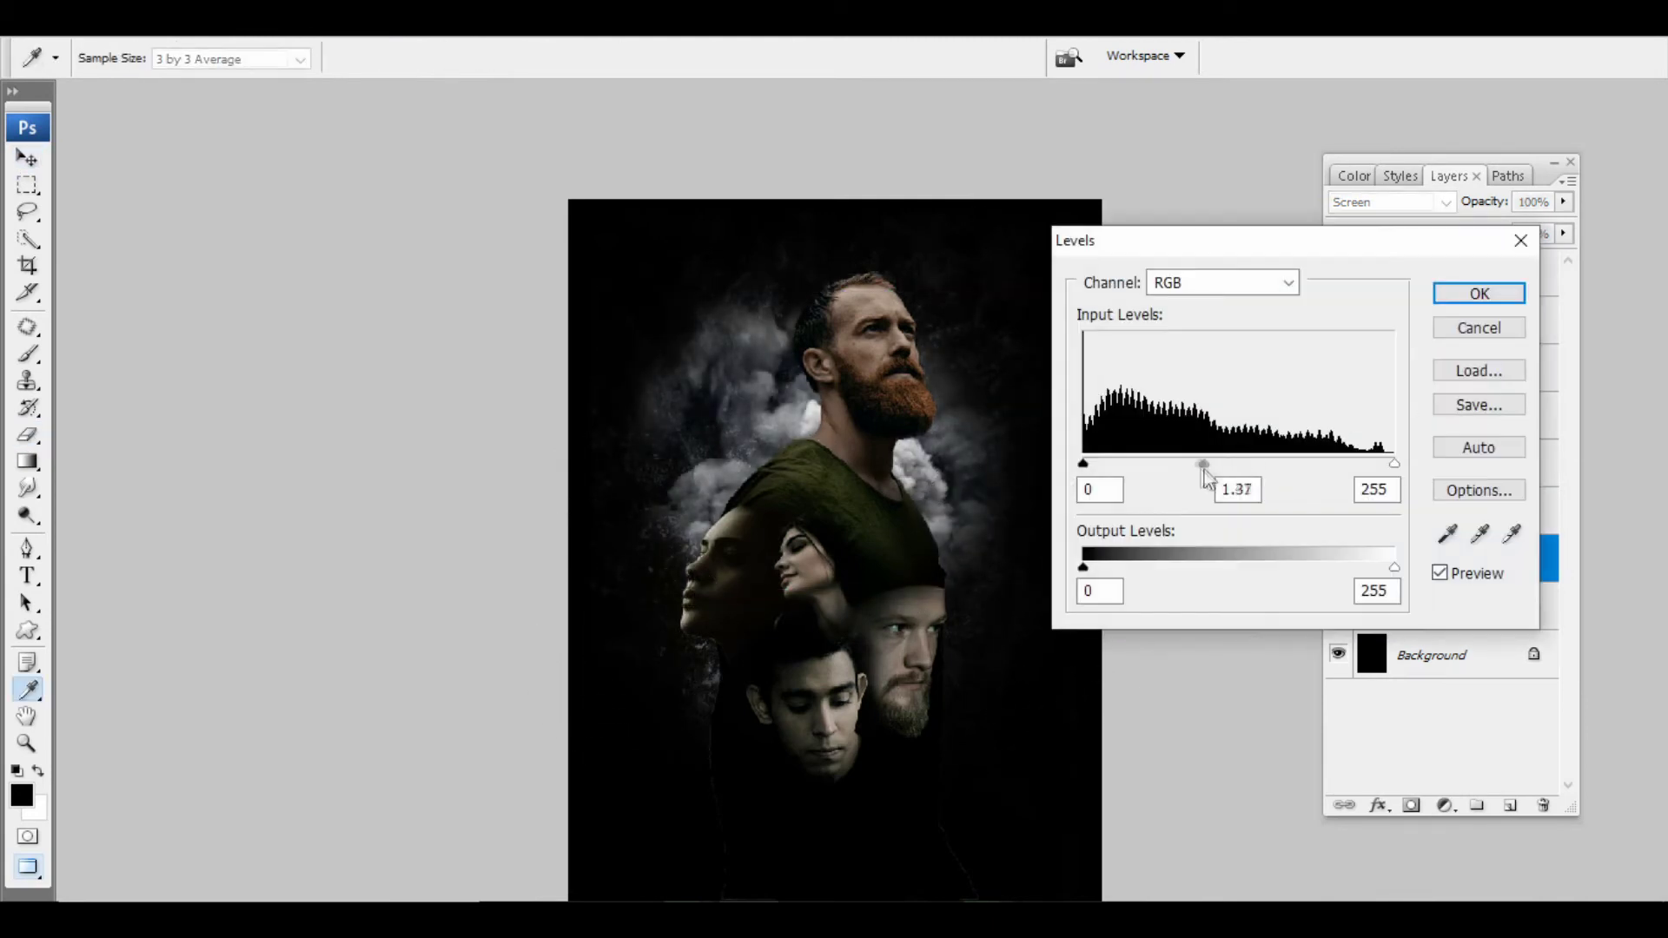
key("Return")
key("ctrl+b")
left_click_drag(1346, 391, 1324, 391)
left_click_drag(1378, 337, 1372, 335)
key("Return")
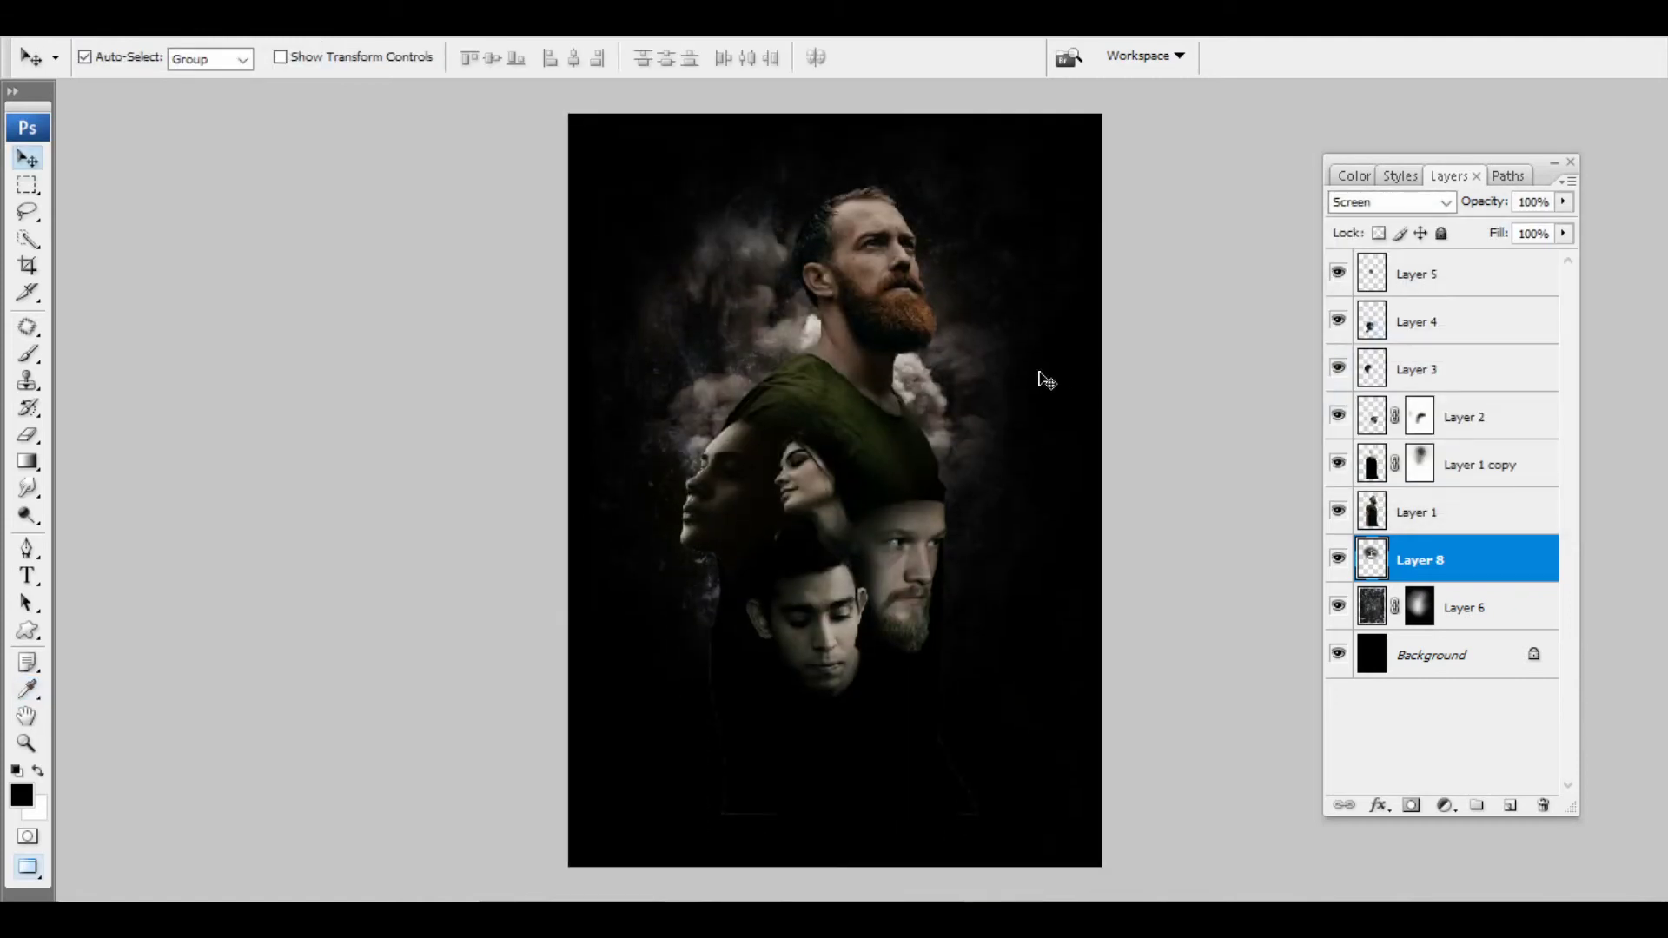
key("t")
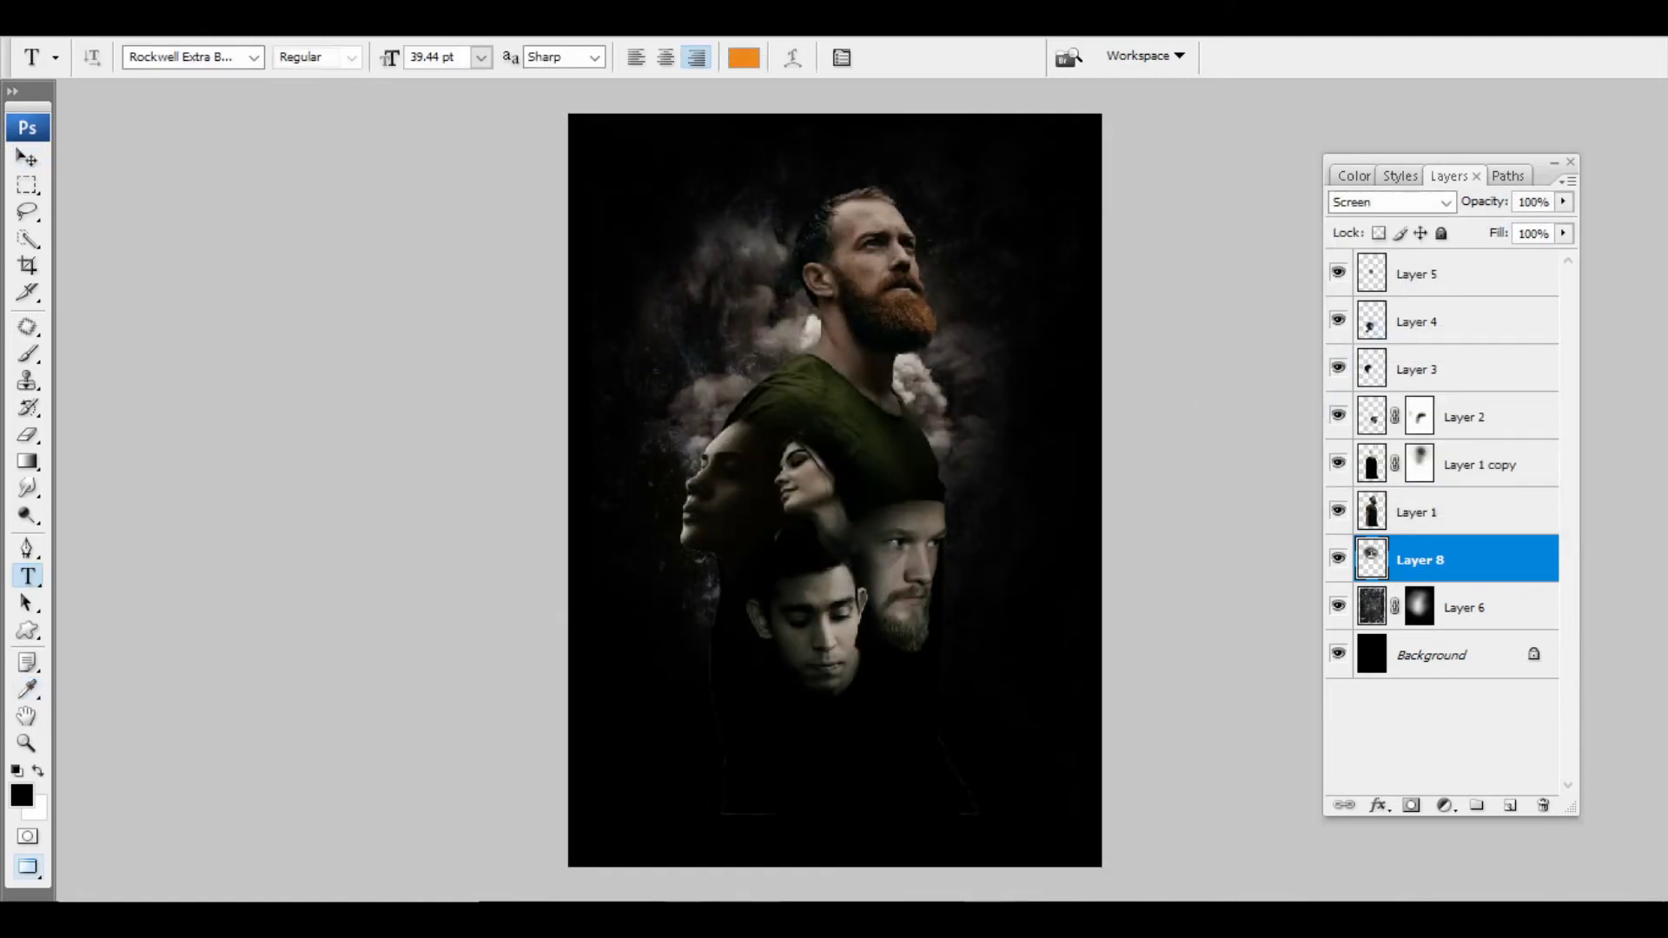
left_click(1165, 269, "ctrl")
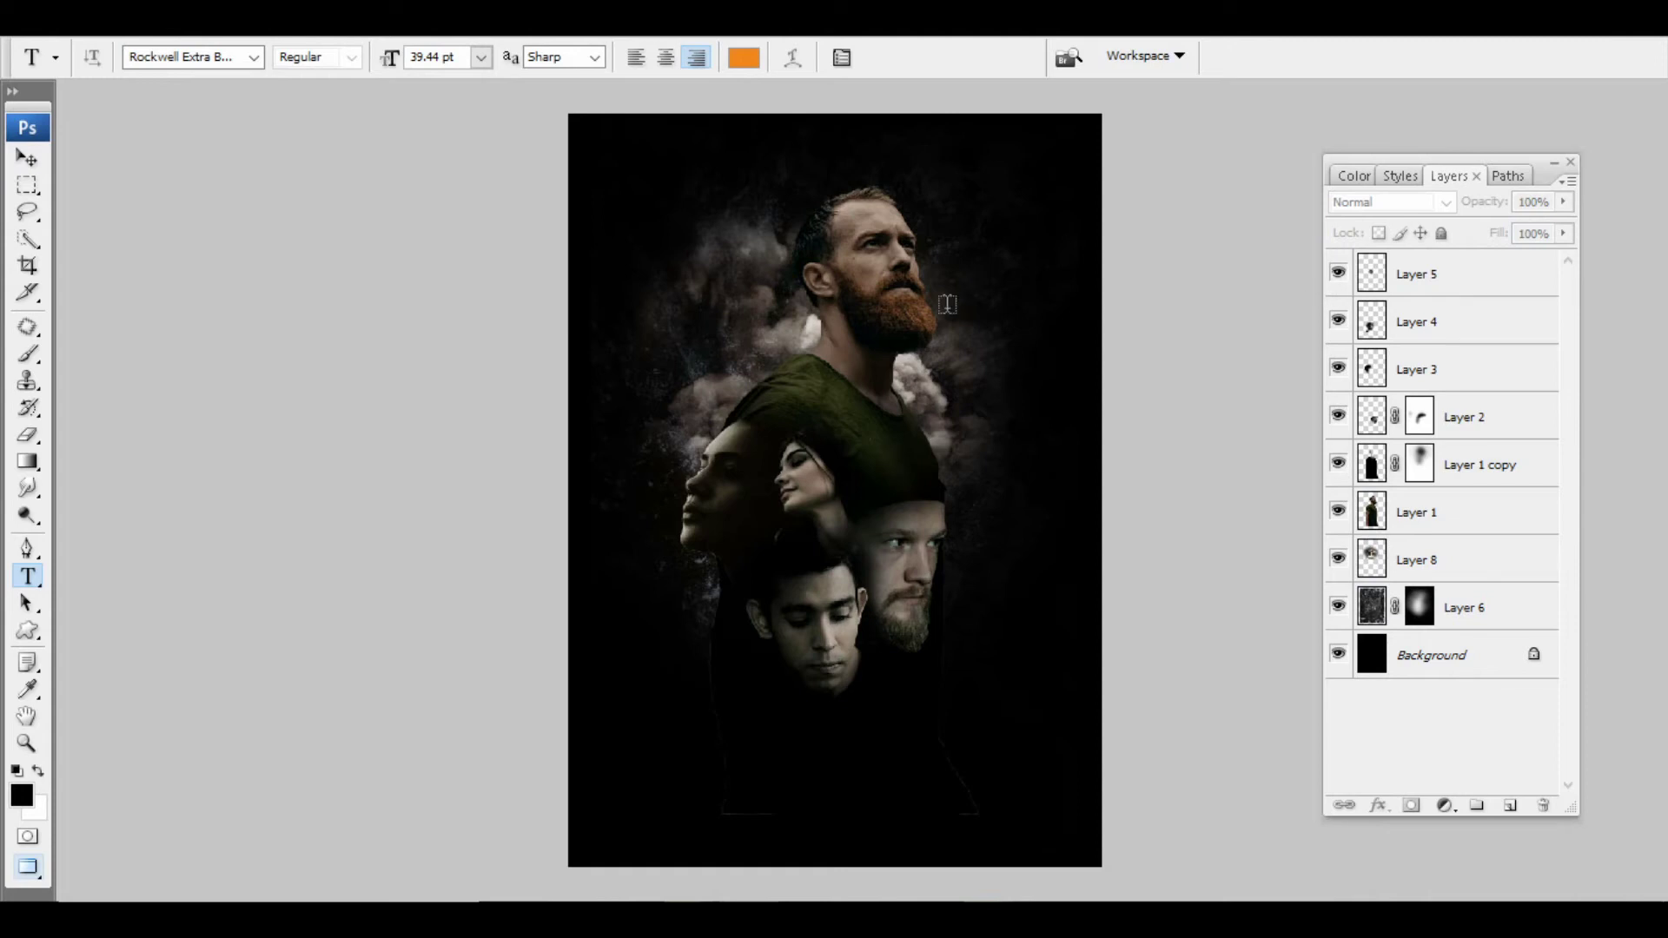
key("v")
Paste the city street photo into the poster and bring it to the top of the layer stack.
left_click(1017, 466)
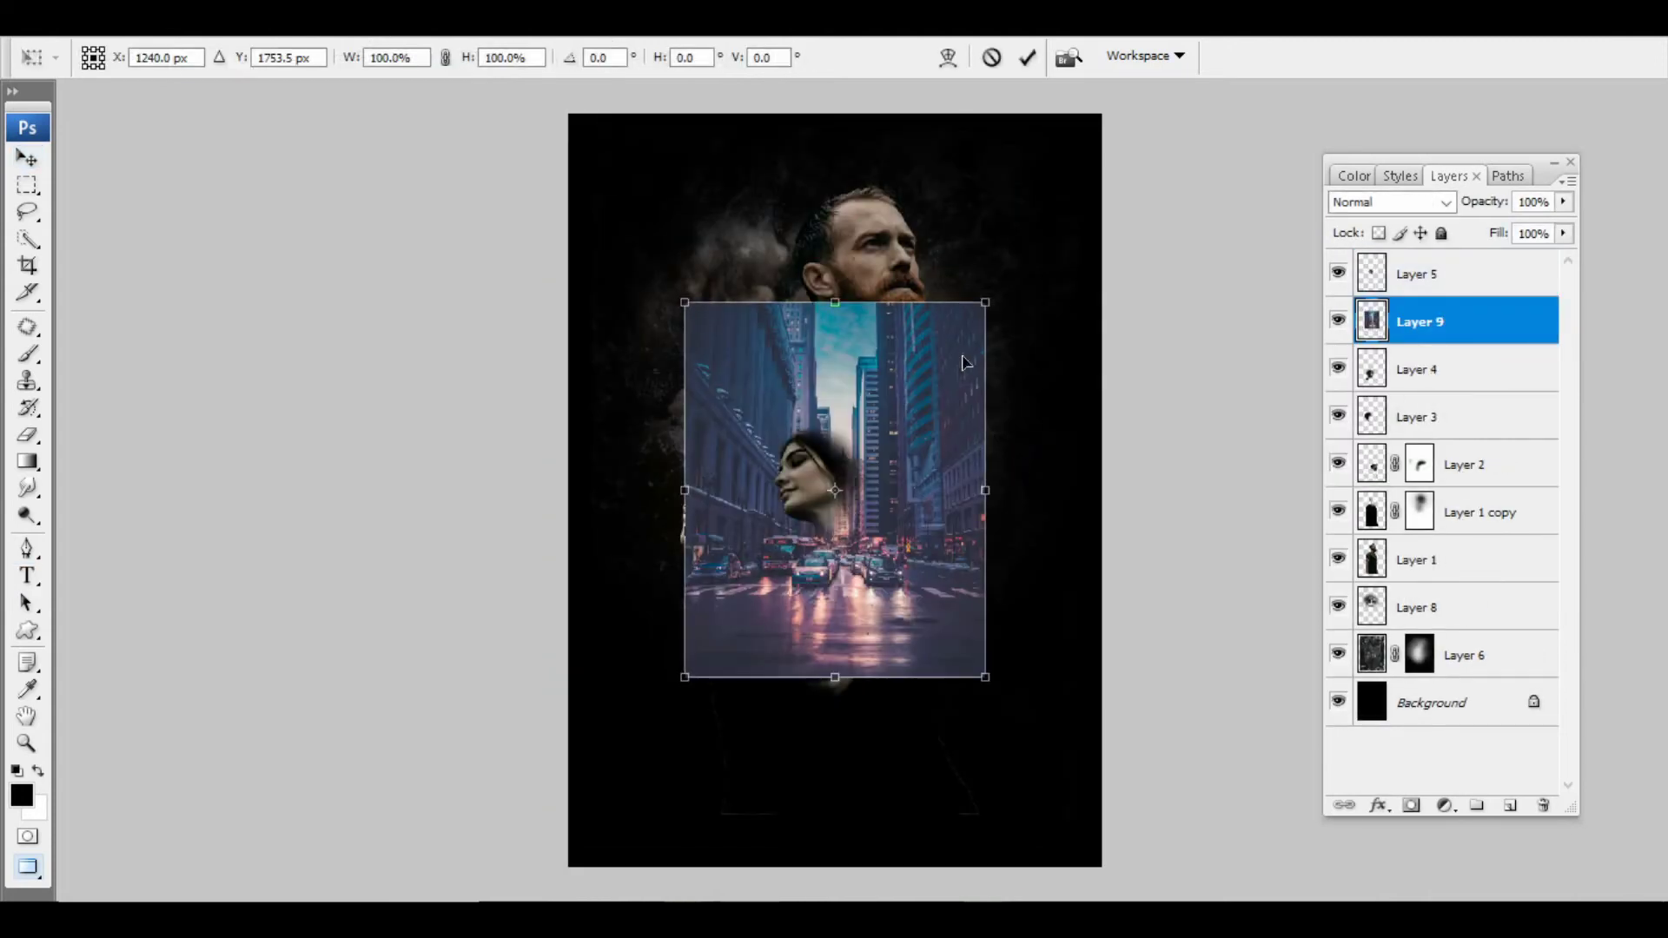
key("Return")
key("ctrl+shift+bracketleft")
key("ctrl+bracketright")
key("ctrl+bracketright")
key("ctrl+bracketright")
key("ctrl+bracketright")
key("ctrl+bracketright")
key("ctrl+bracketright")
key("ctrl+bracketright")
key("ctrl+bracketright")
Scale the street photo up to the poster's full width and lower it so it reaches the bottom edge.
key("ctrl+t")
left_click_drag(988, 306, 1119, 185)
left_click_drag(1048, 315, 1048, 352)
key("Return")
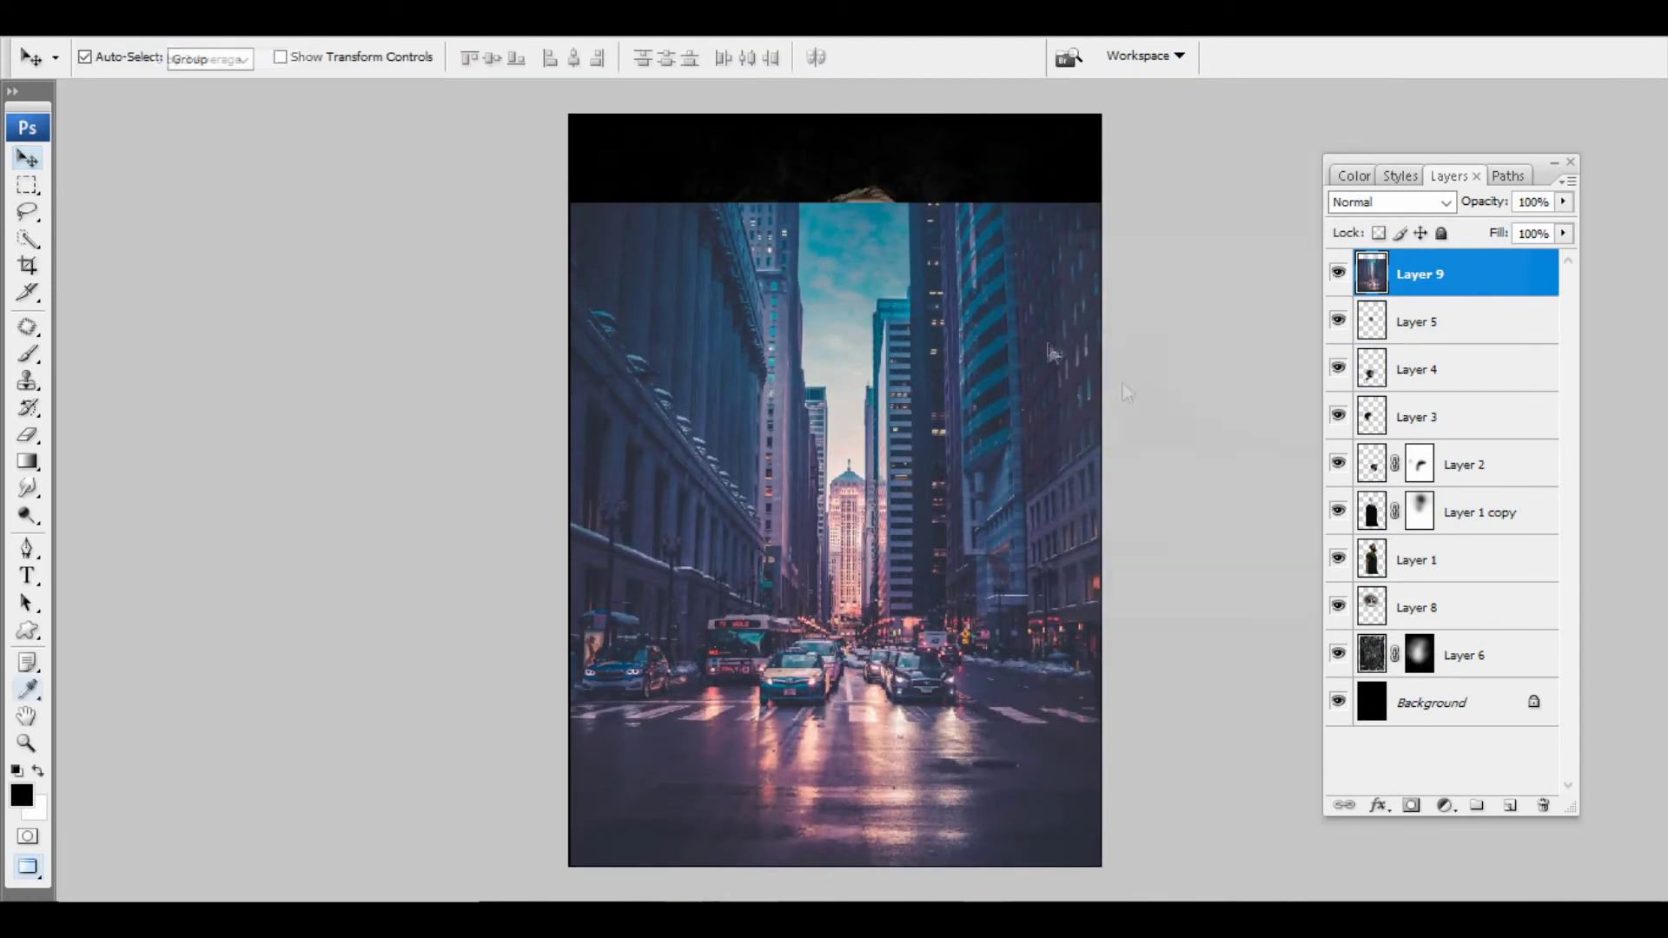
Darken the street photo on Layer 9 with Levels and slightly mute its colours with Hue/Saturation.
key("ctrl+l")
left_click_drag(1098, 473, 1117, 469)
left_click_drag(1254, 467, 1288, 467)
key("Return")
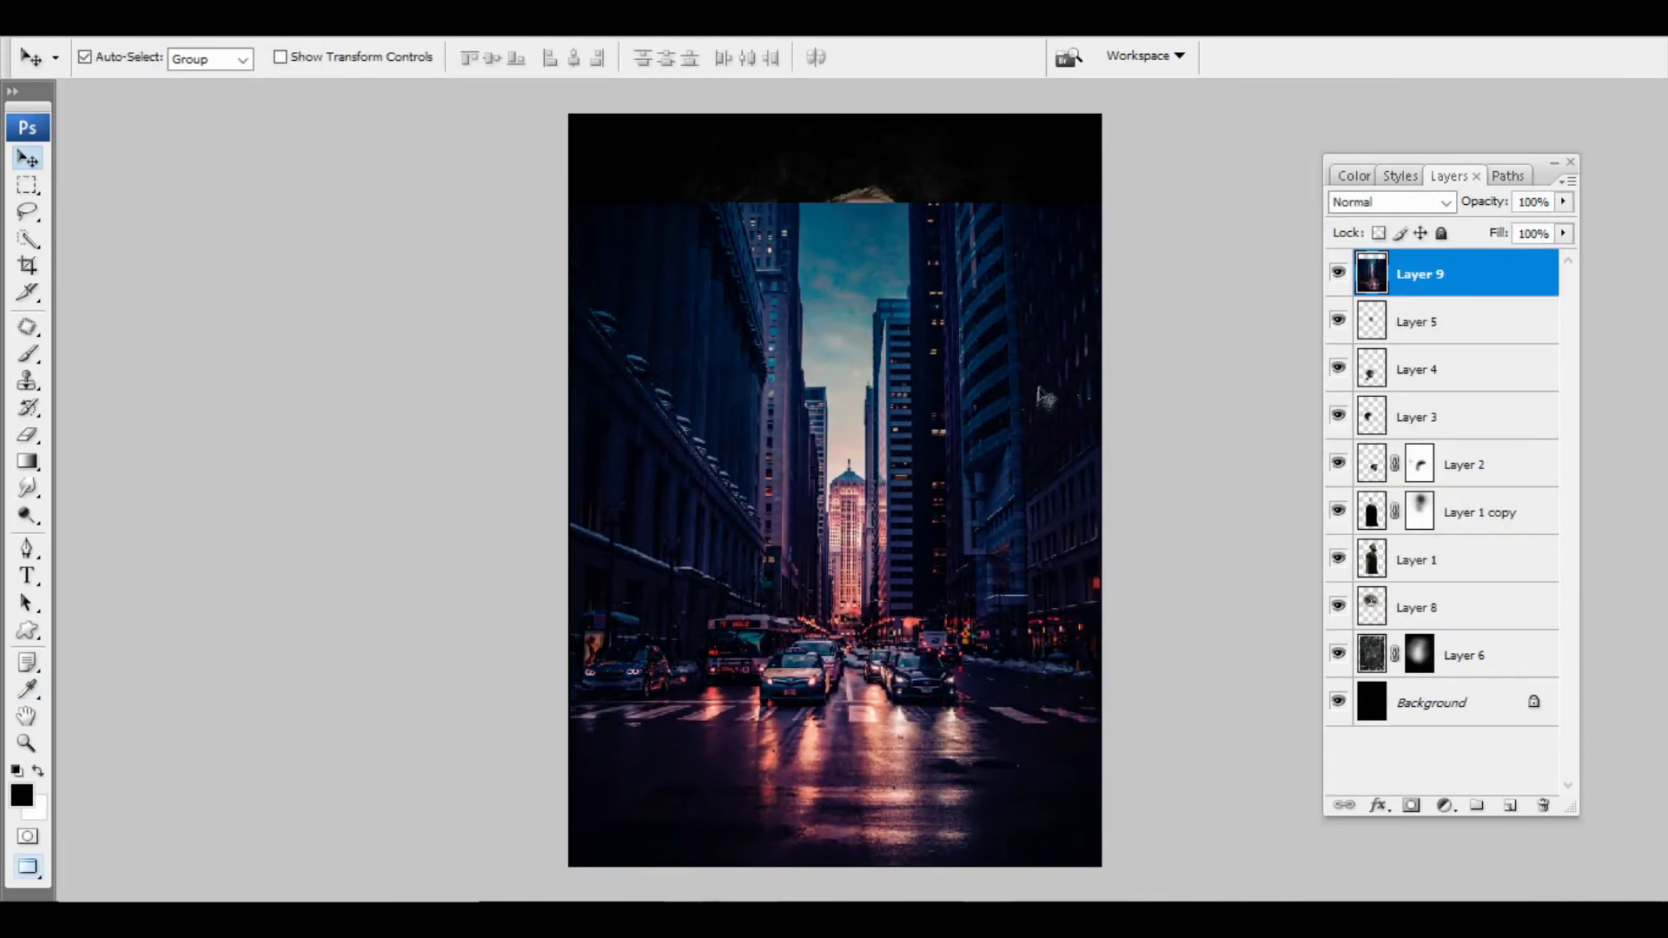
key("ctrl+u")
key("Return")
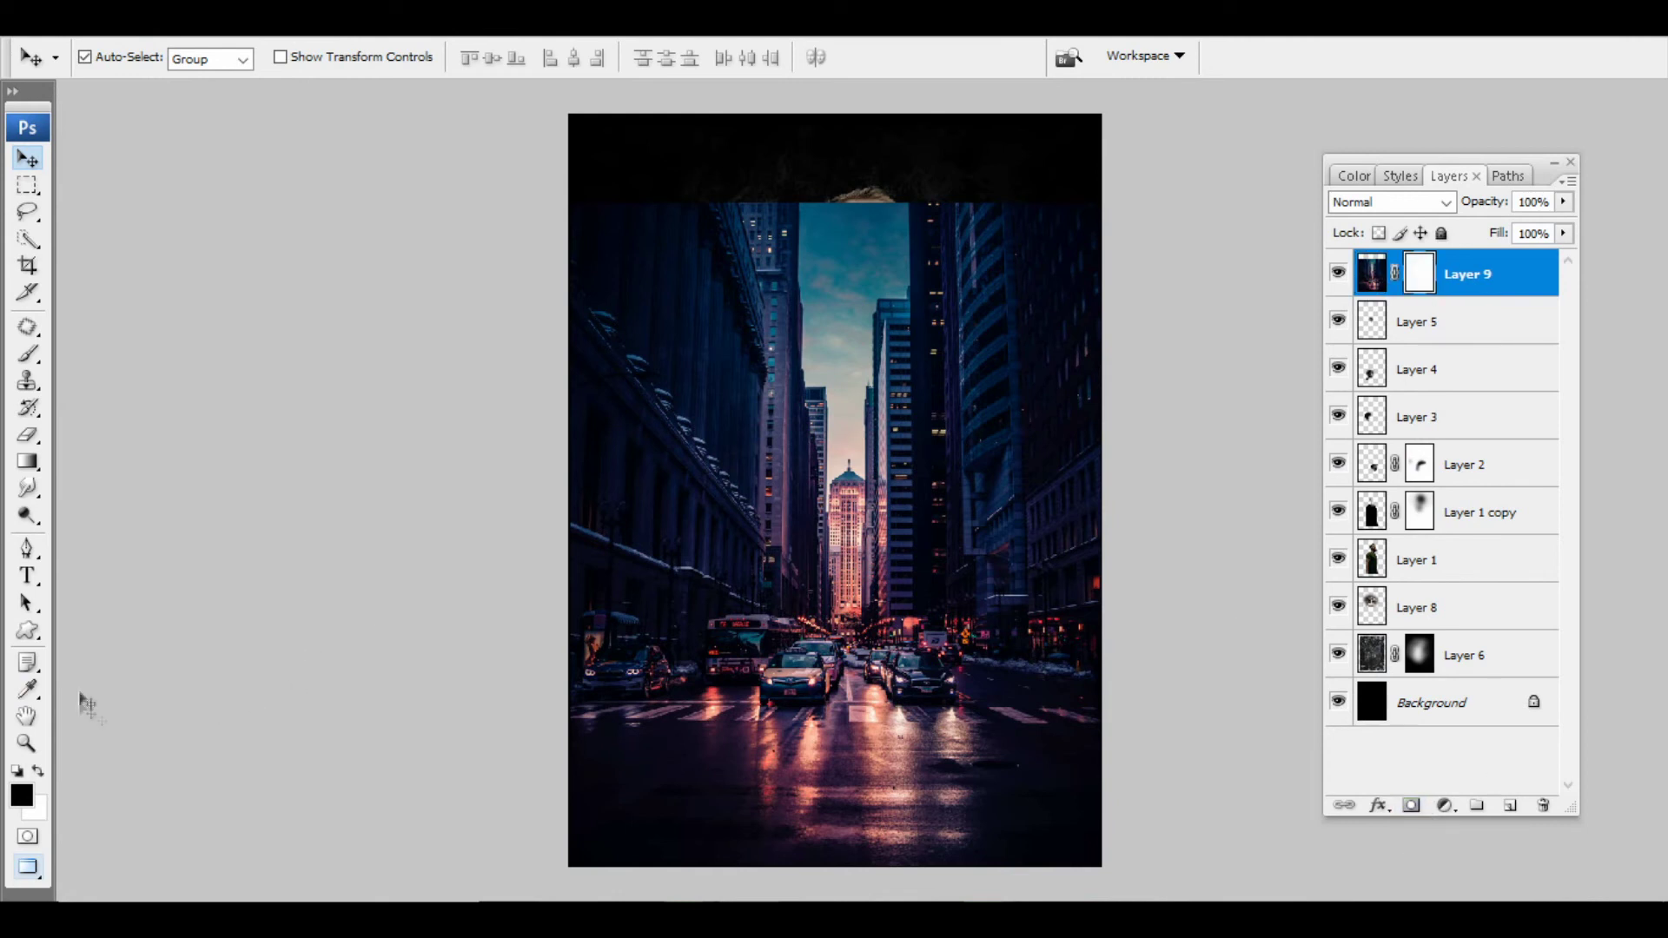
Mask out the upper part of the street over the man with a soft 1200 px black brush at 50% opacity, and move Layer 9 down.
key("b")
left_click_drag(784, 210, 851, 239)
scroll(973, 209, "down", 1)
key("bracketleft")
key("bracketleft")
key("bracketleft")
key("5")
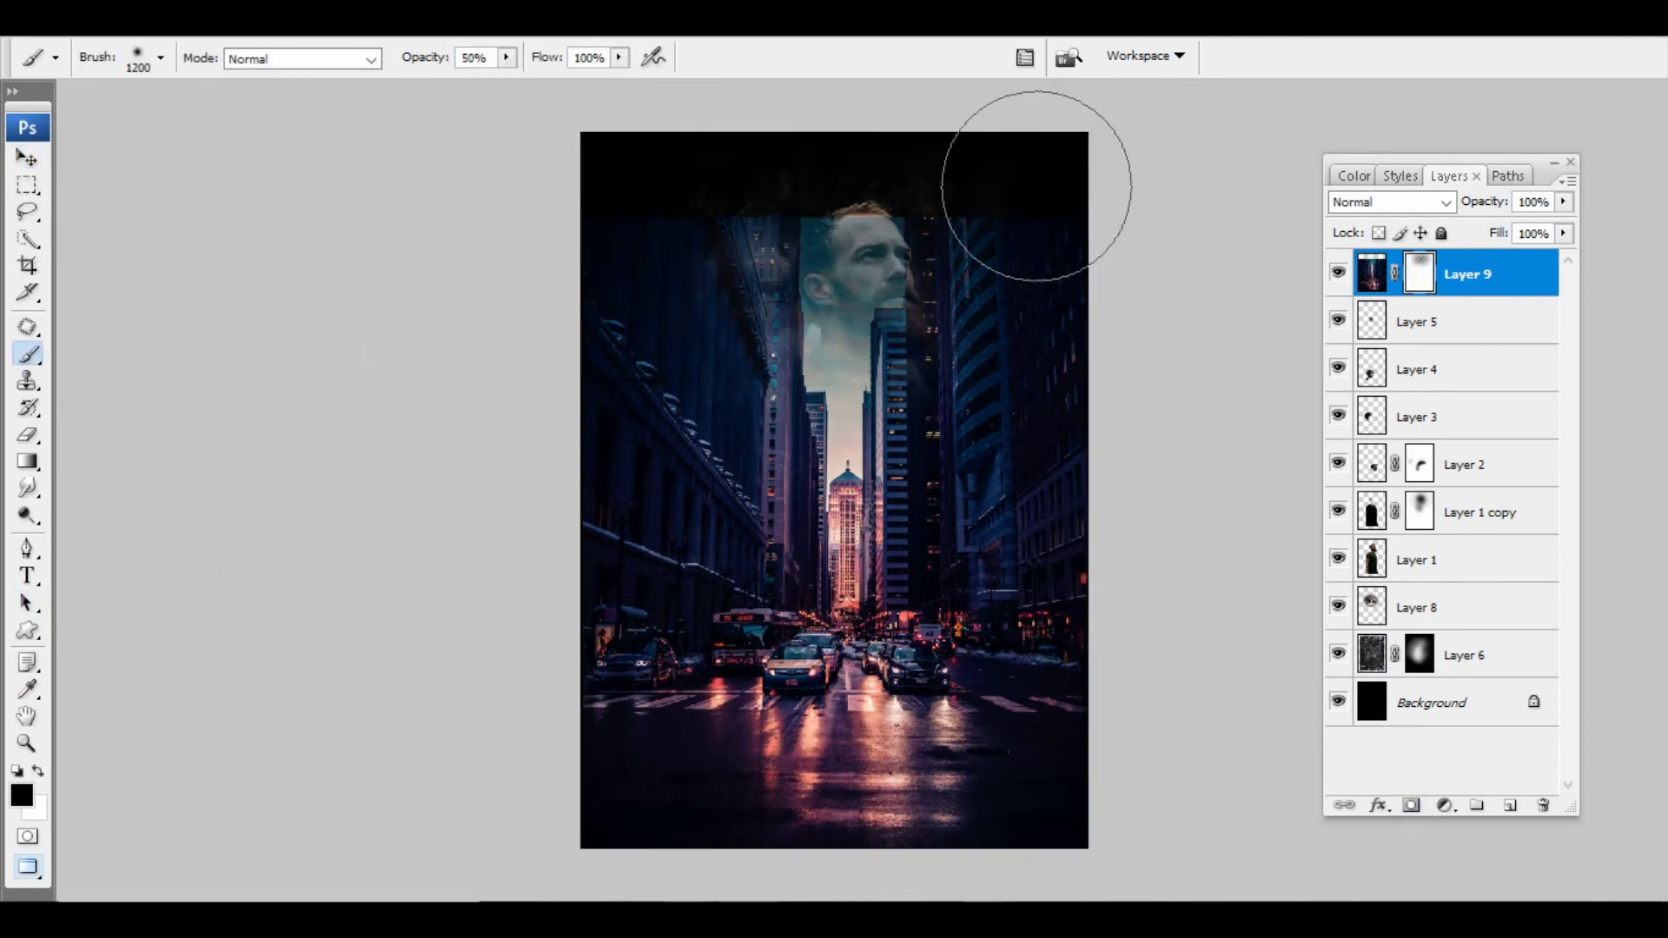
mouse_move(630, 170)
left_mouse_down()
mouse_move(782, 373)
mouse_move(838, 608)
mouse_move(1017, 208)
mouse_move(1042, 248)
left_mouse_up()
key("v")
left_click_drag(877, 486, 877, 599)
key("e")
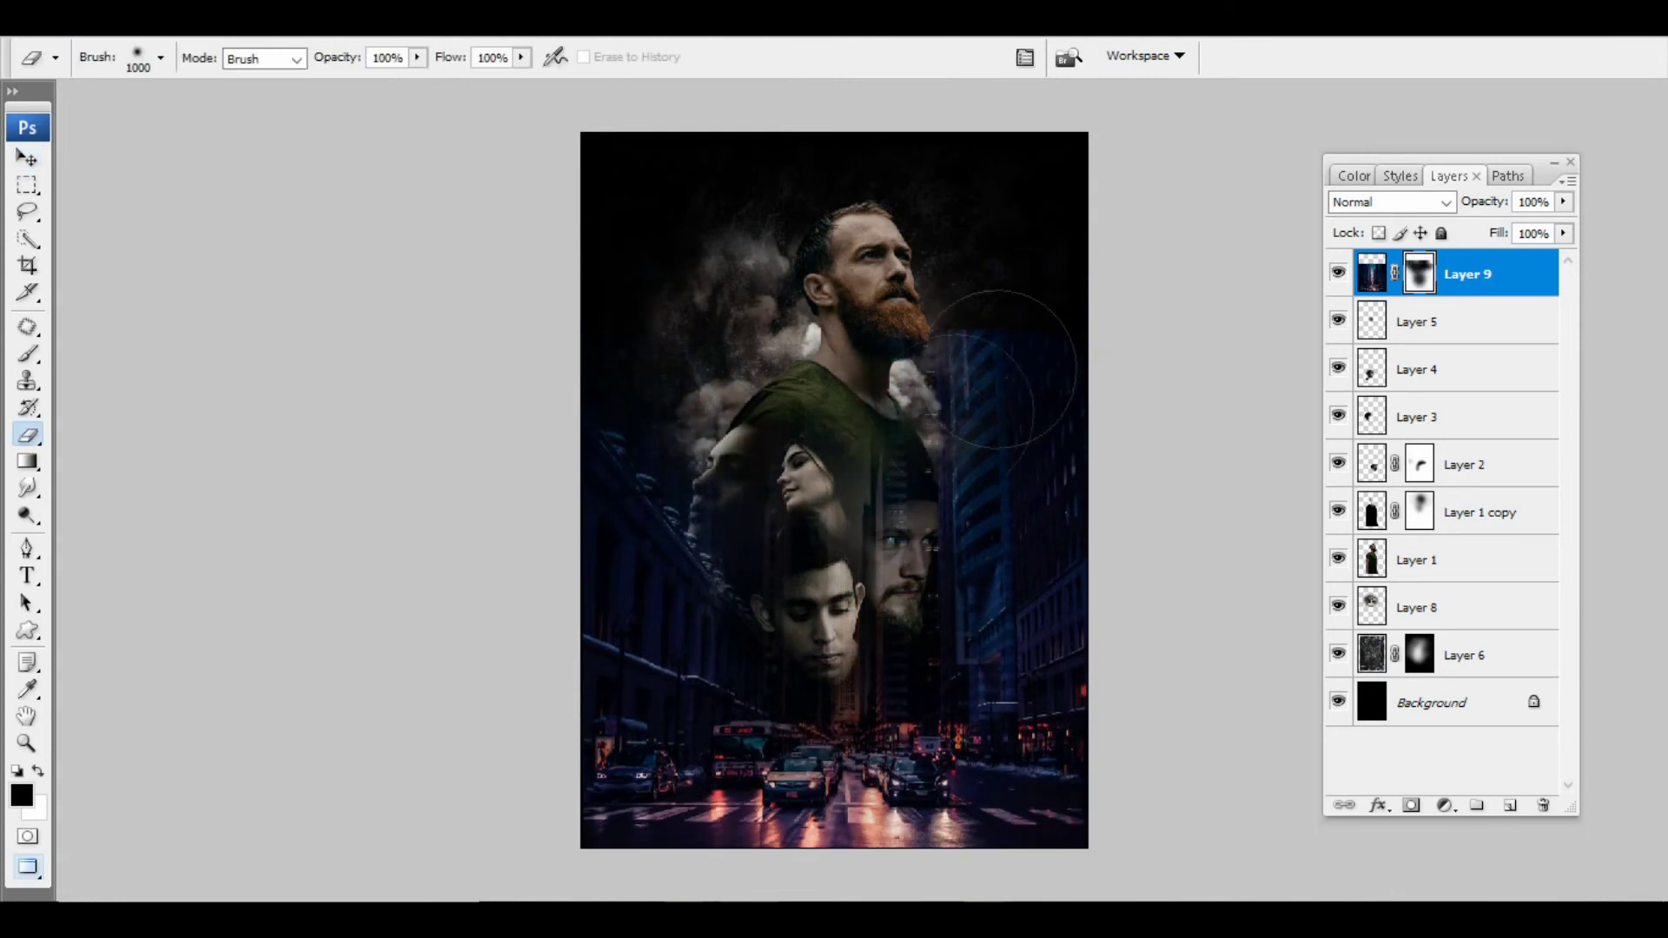
left_click_drag(999, 356, 899, 513)
key("ctrl+alt+z")
key("ctrl+alt+z")
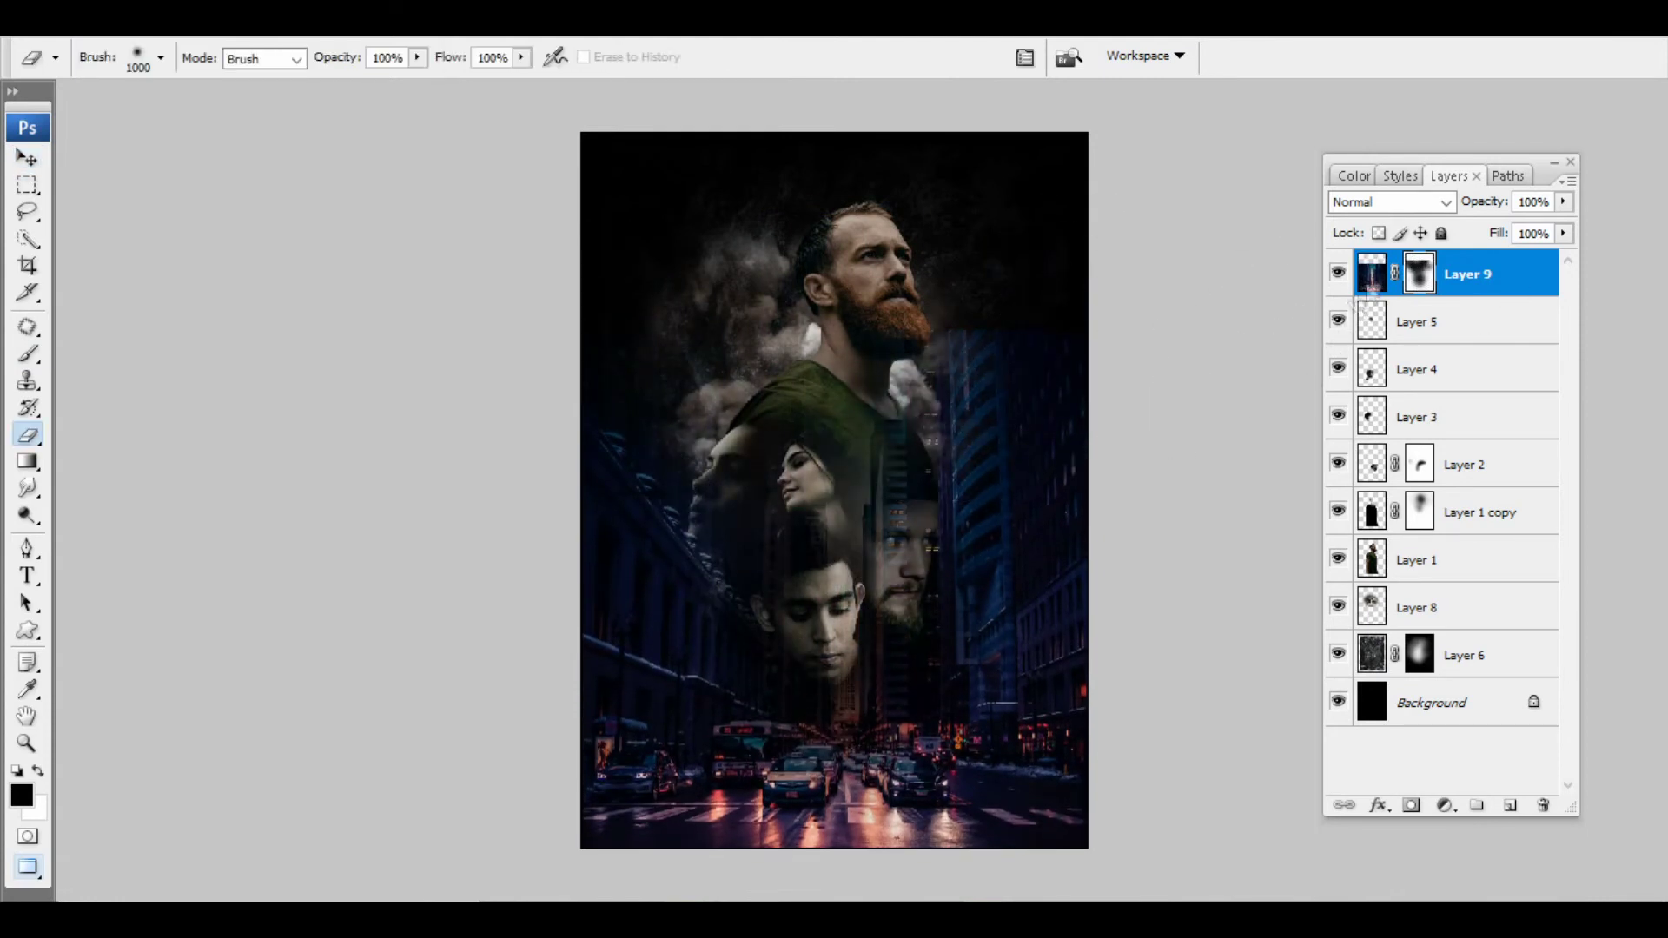
Erase the buildings around the portraits from Layer 9's image with a soft 1000 px eraser and warm its colours with Hue/Saturation.
left_click(1372, 276)
left_click_drag(982, 360, 900, 498)
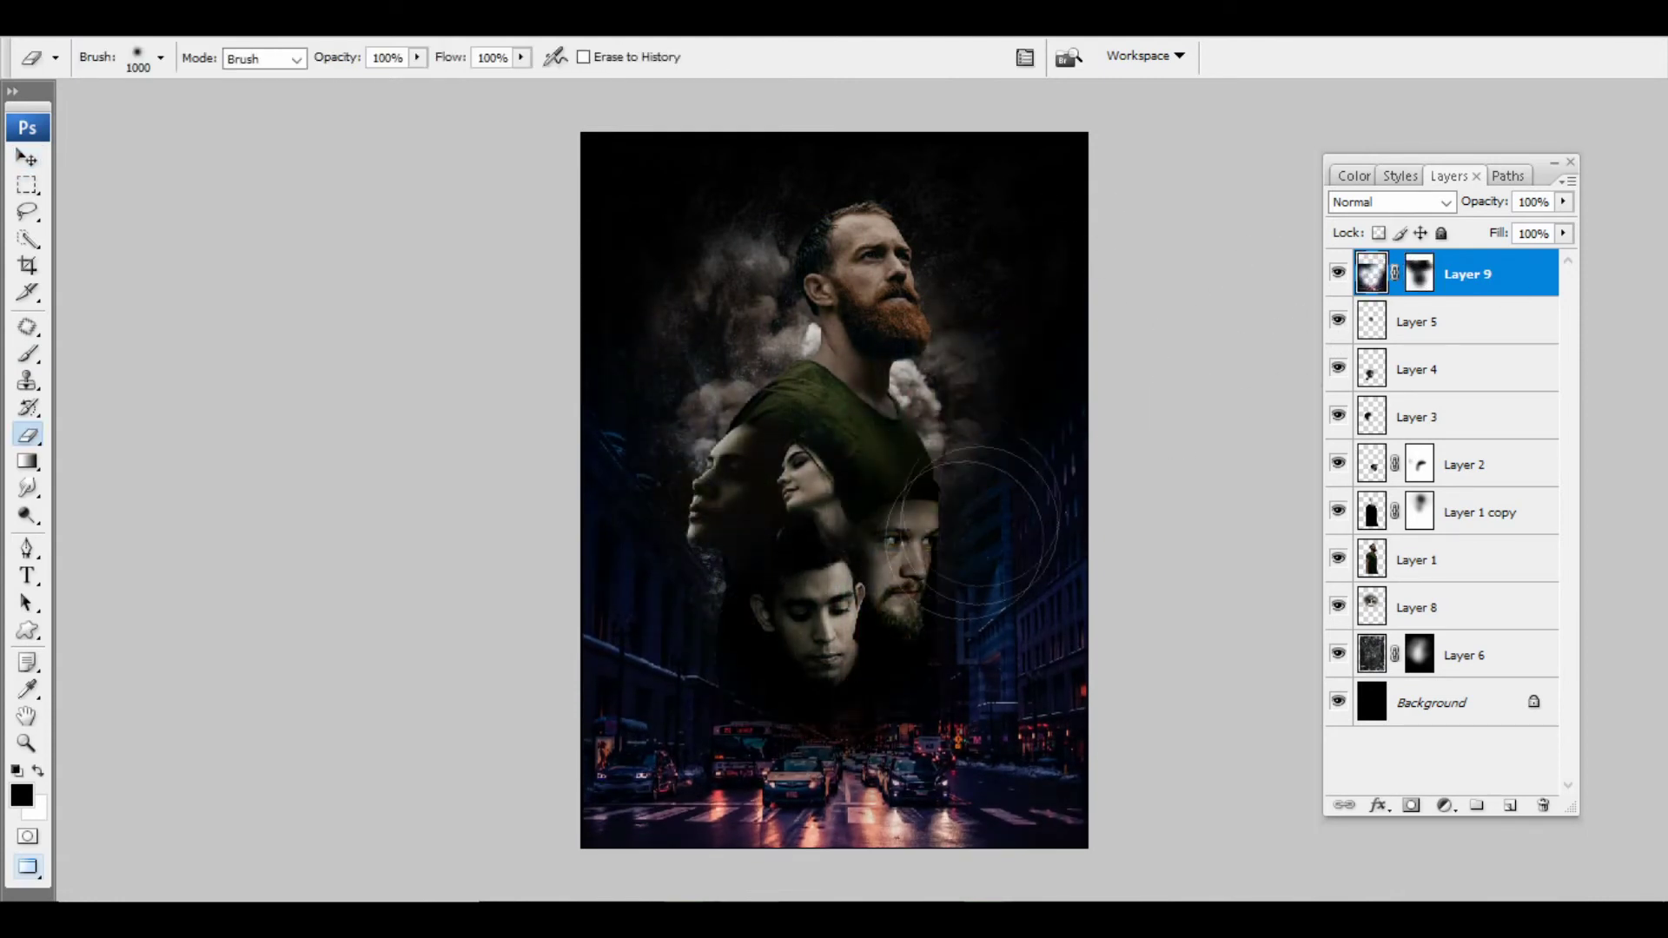
key("v")
key("e")
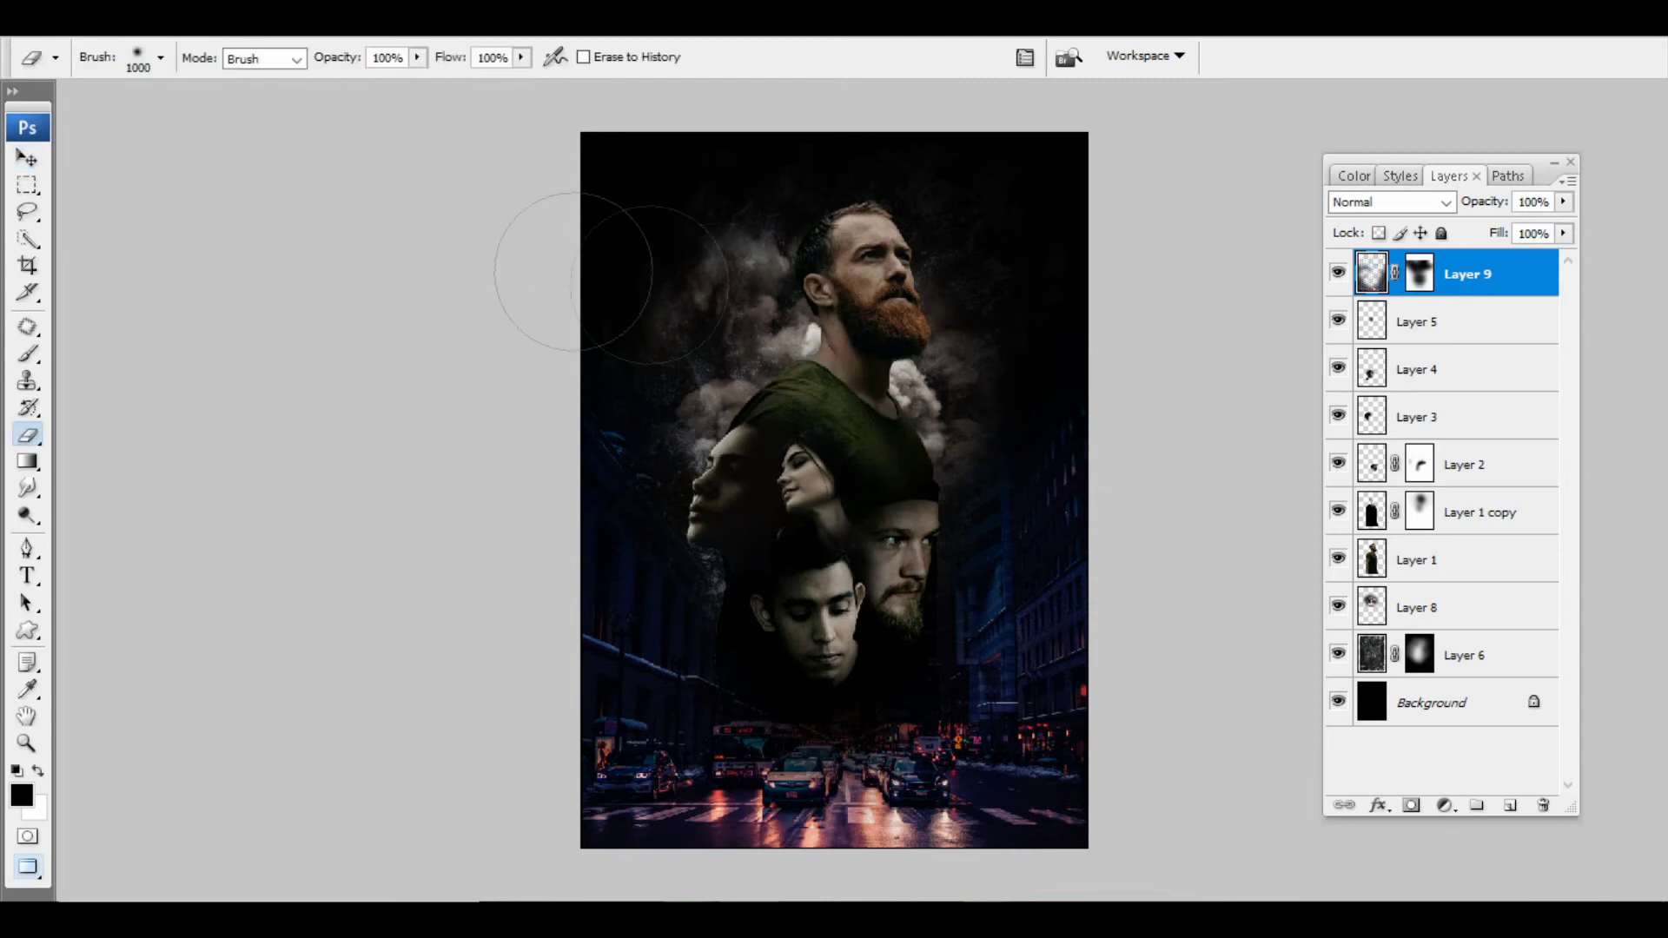
key("v")
key("ctrl+u")
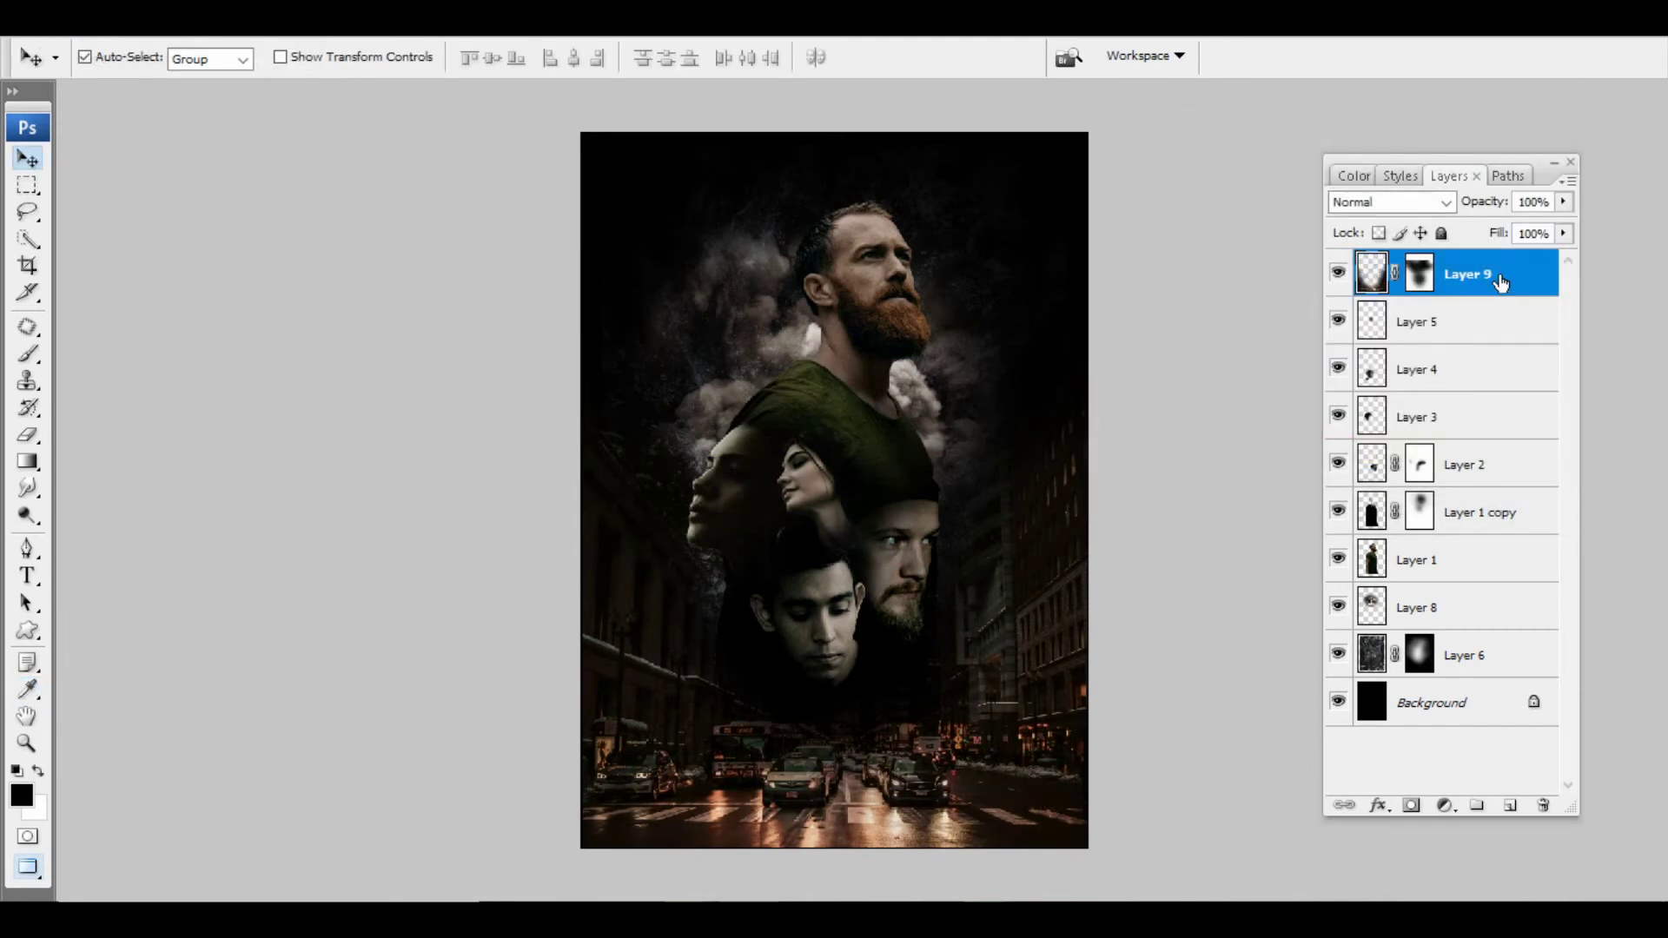
Lasso the building areas on both sides of the street and feather the selection by 150 px.
key("l")
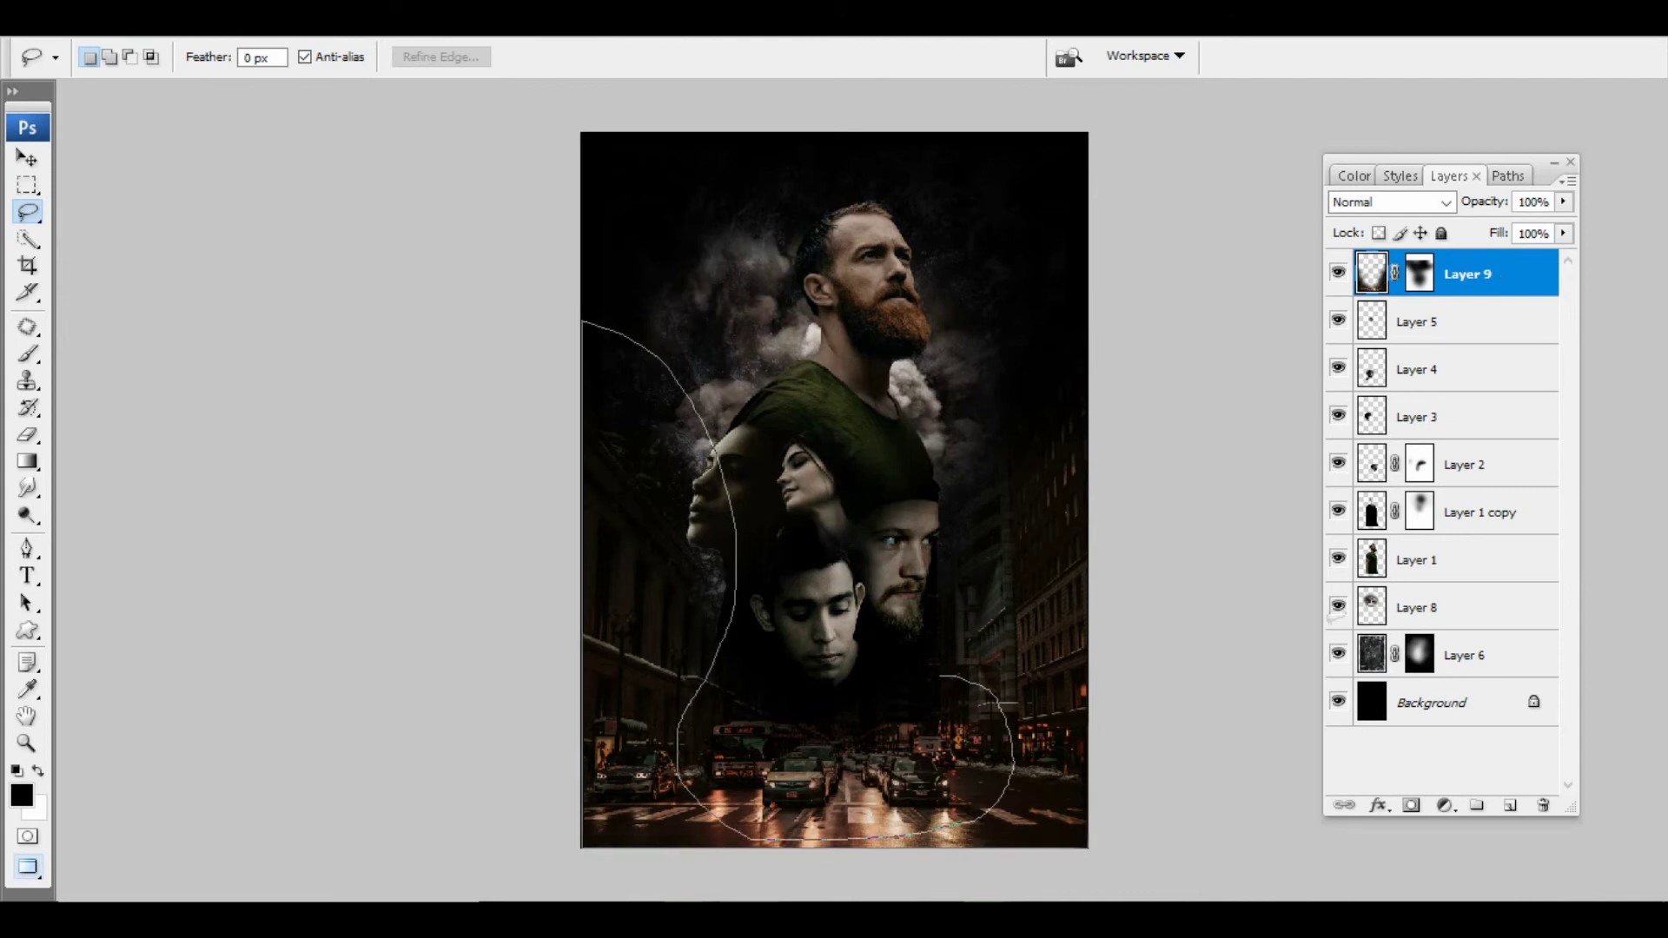
left_click_drag(1329, 620, 914, 660)
right_click(992, 438)
left_click(1045, 467)
key("ctrl+z")
key("ctrl+alt+d")
key("Return")
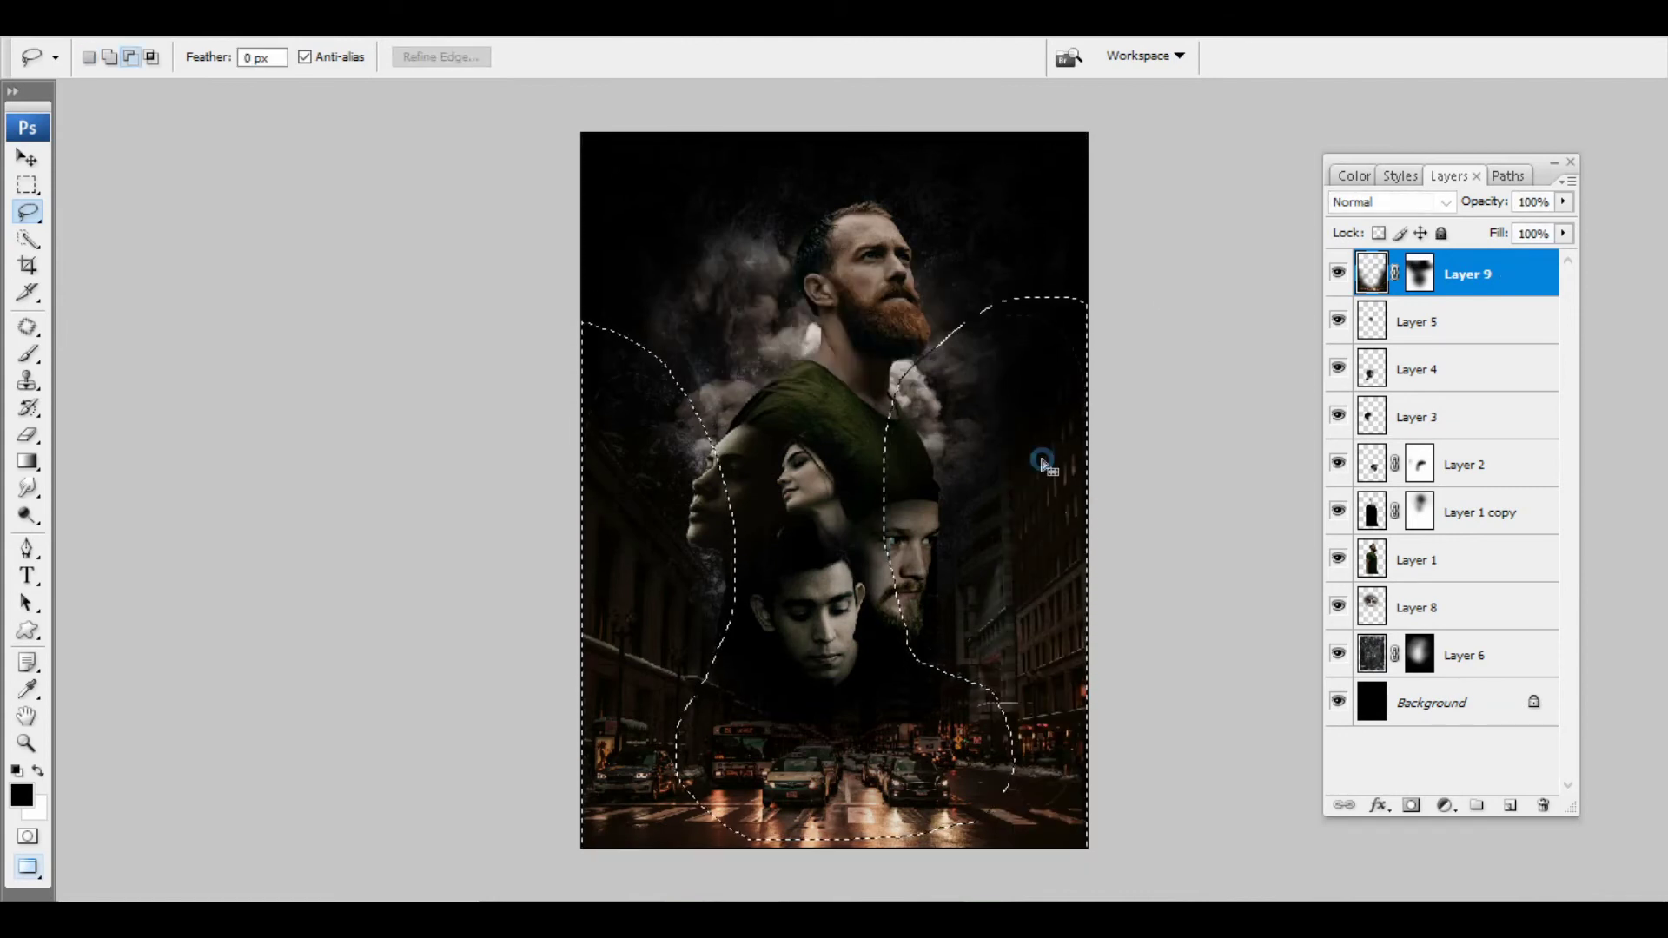
key("ctrl+alt+d")
type("150")
key("Return")
Apply a Gaussian Blur to the selected street sides on Layer 9 and deselect.
left_click(261, 26)
mouse_move(323, 272)
left_click(604, 363)
key("Return")
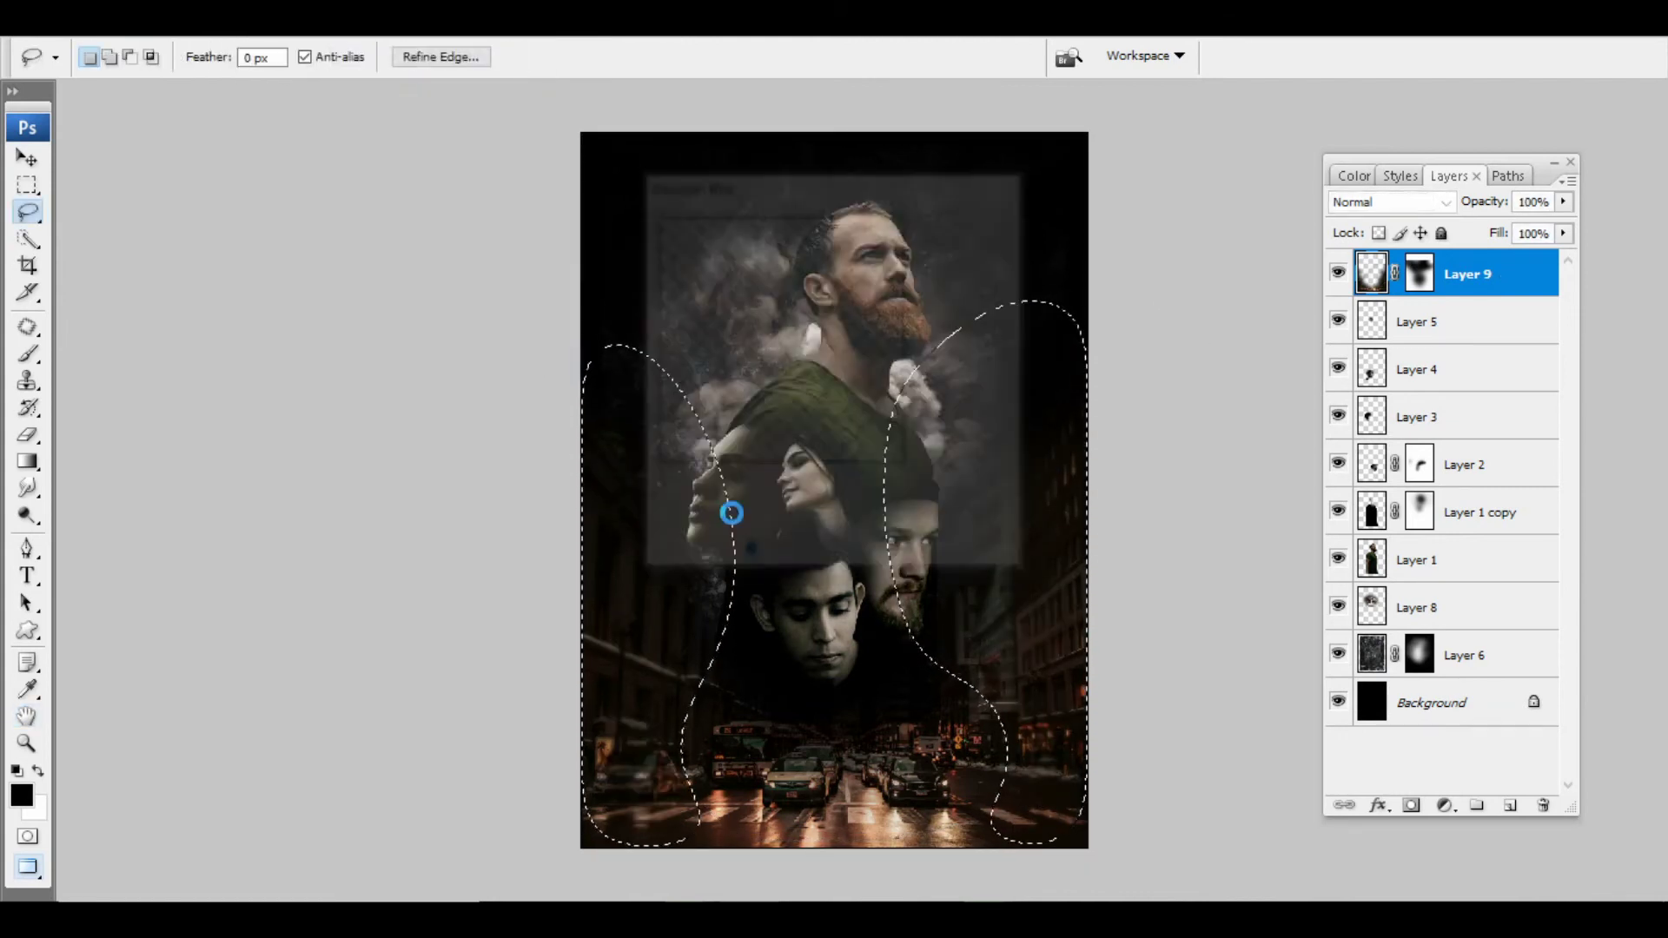
key("ctrl+d")
Soften parts of the street on Layer 9 with the Blur Tool at 100% strength, using a large soft brush.
right_click(28, 488)
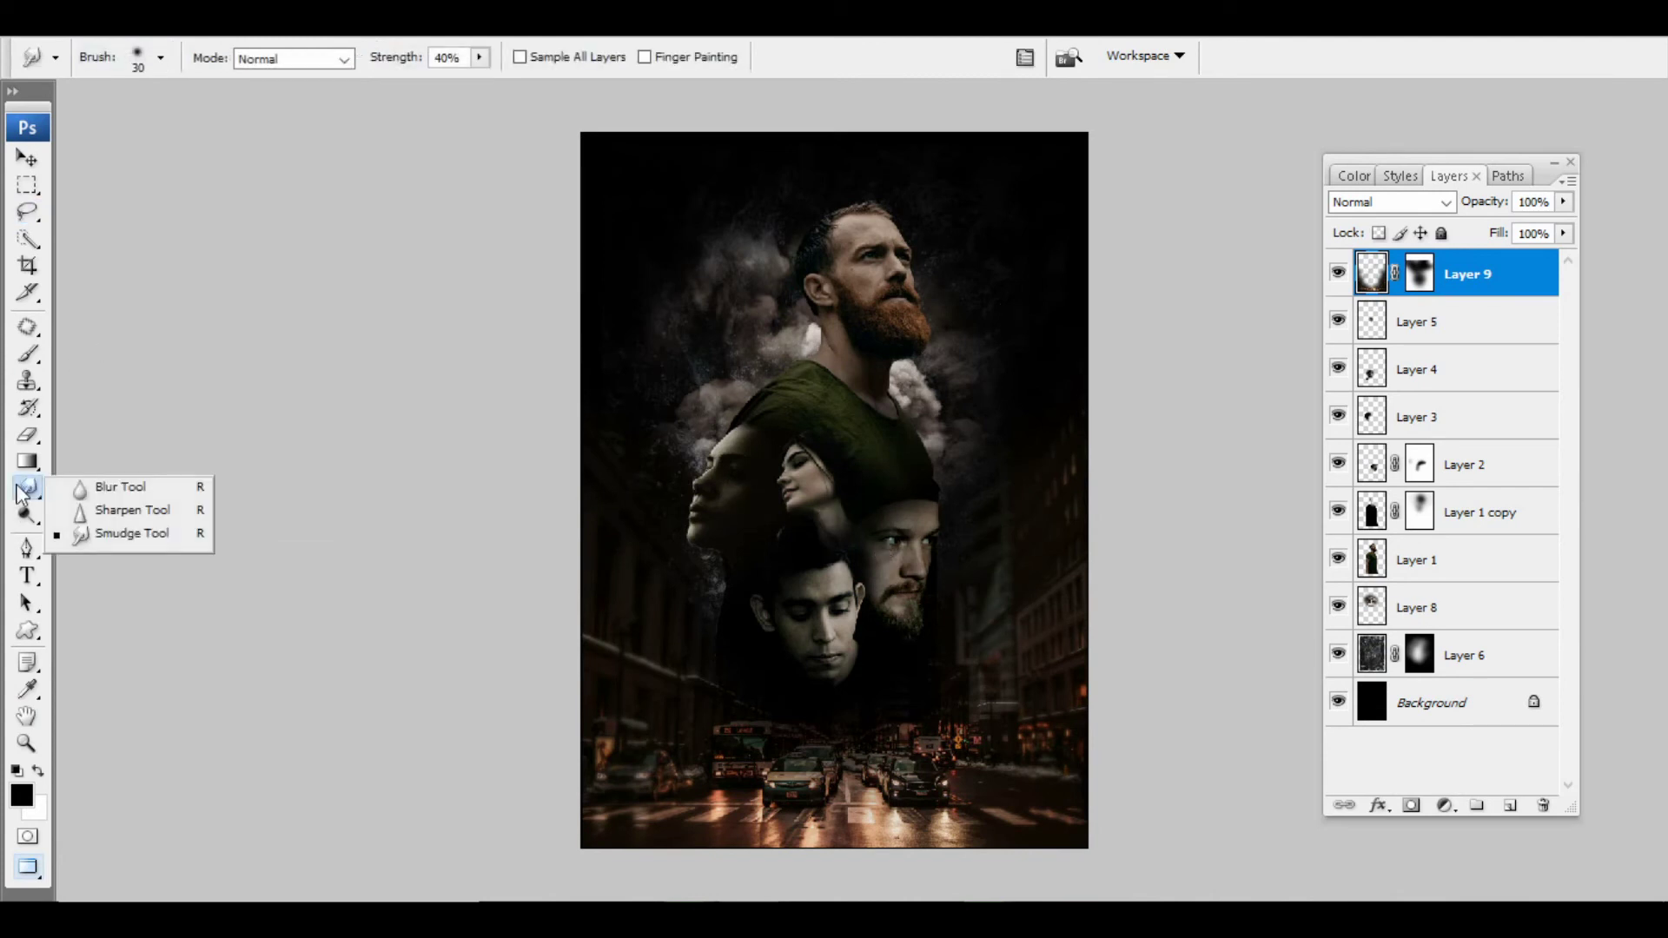
left_click(104, 482)
key("ctrl+minus")
key("ctrl+plus")
key("ctrl+plus")
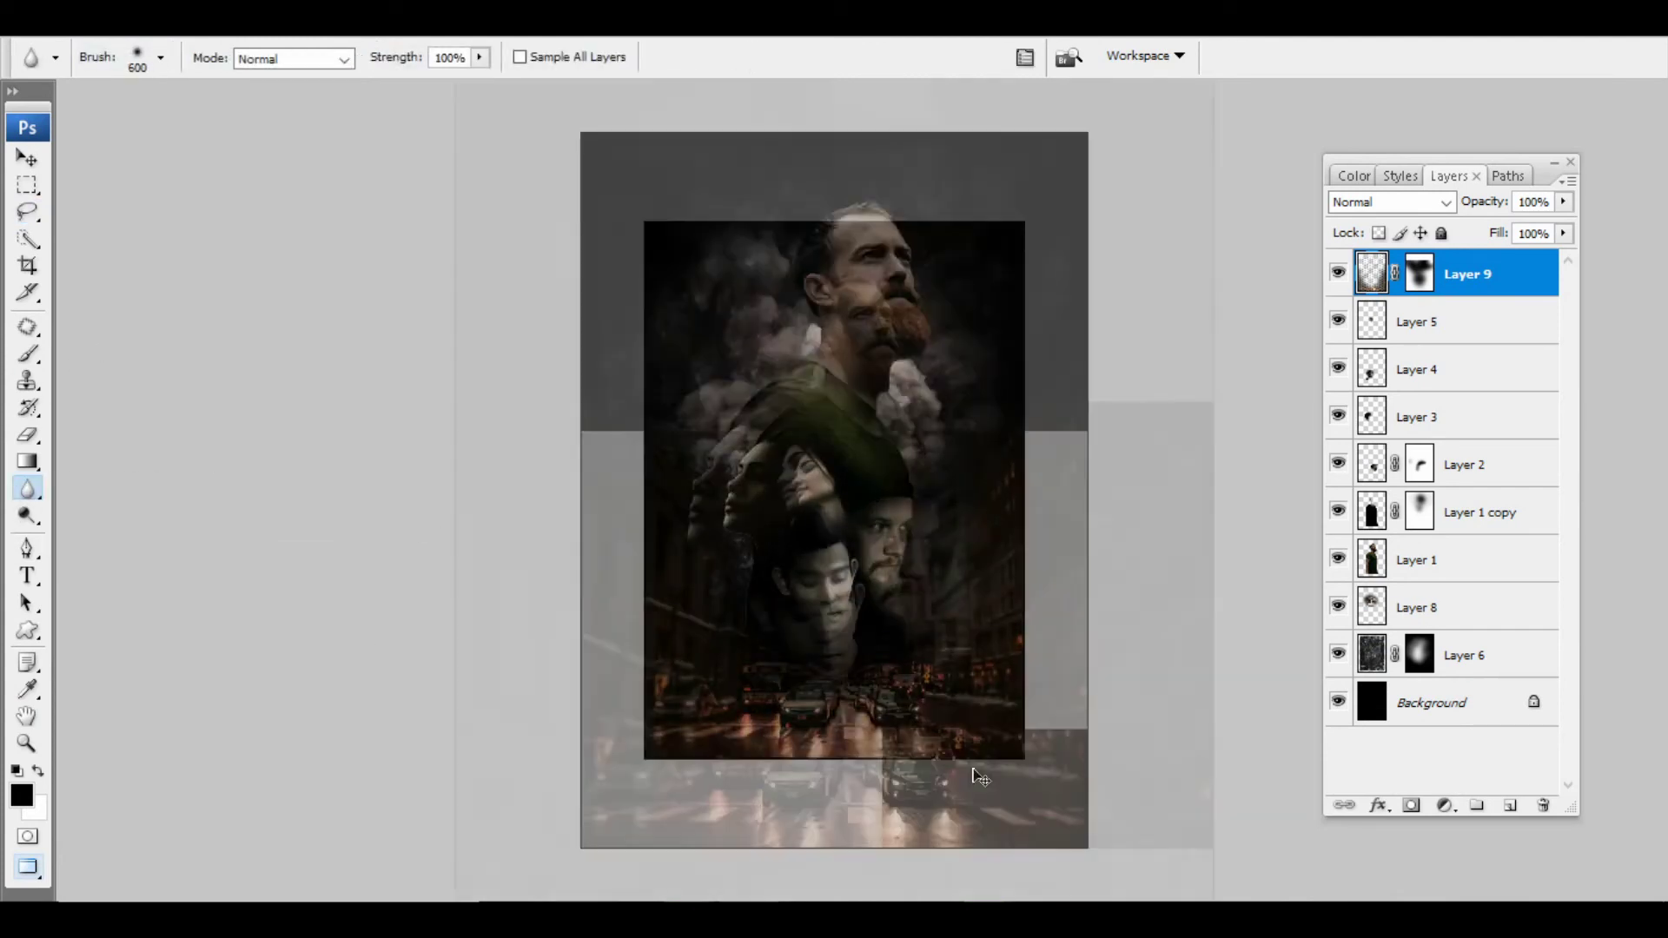
left_click_drag(979, 774, 792, 503)
key("bracketleft")
key("bracketleft")
key("bracketleft")
key("ctrl+minus")
key("ctrl+minus")
key("bracketright")
key("bracketright")
key("bracketright")
key("bracketright")
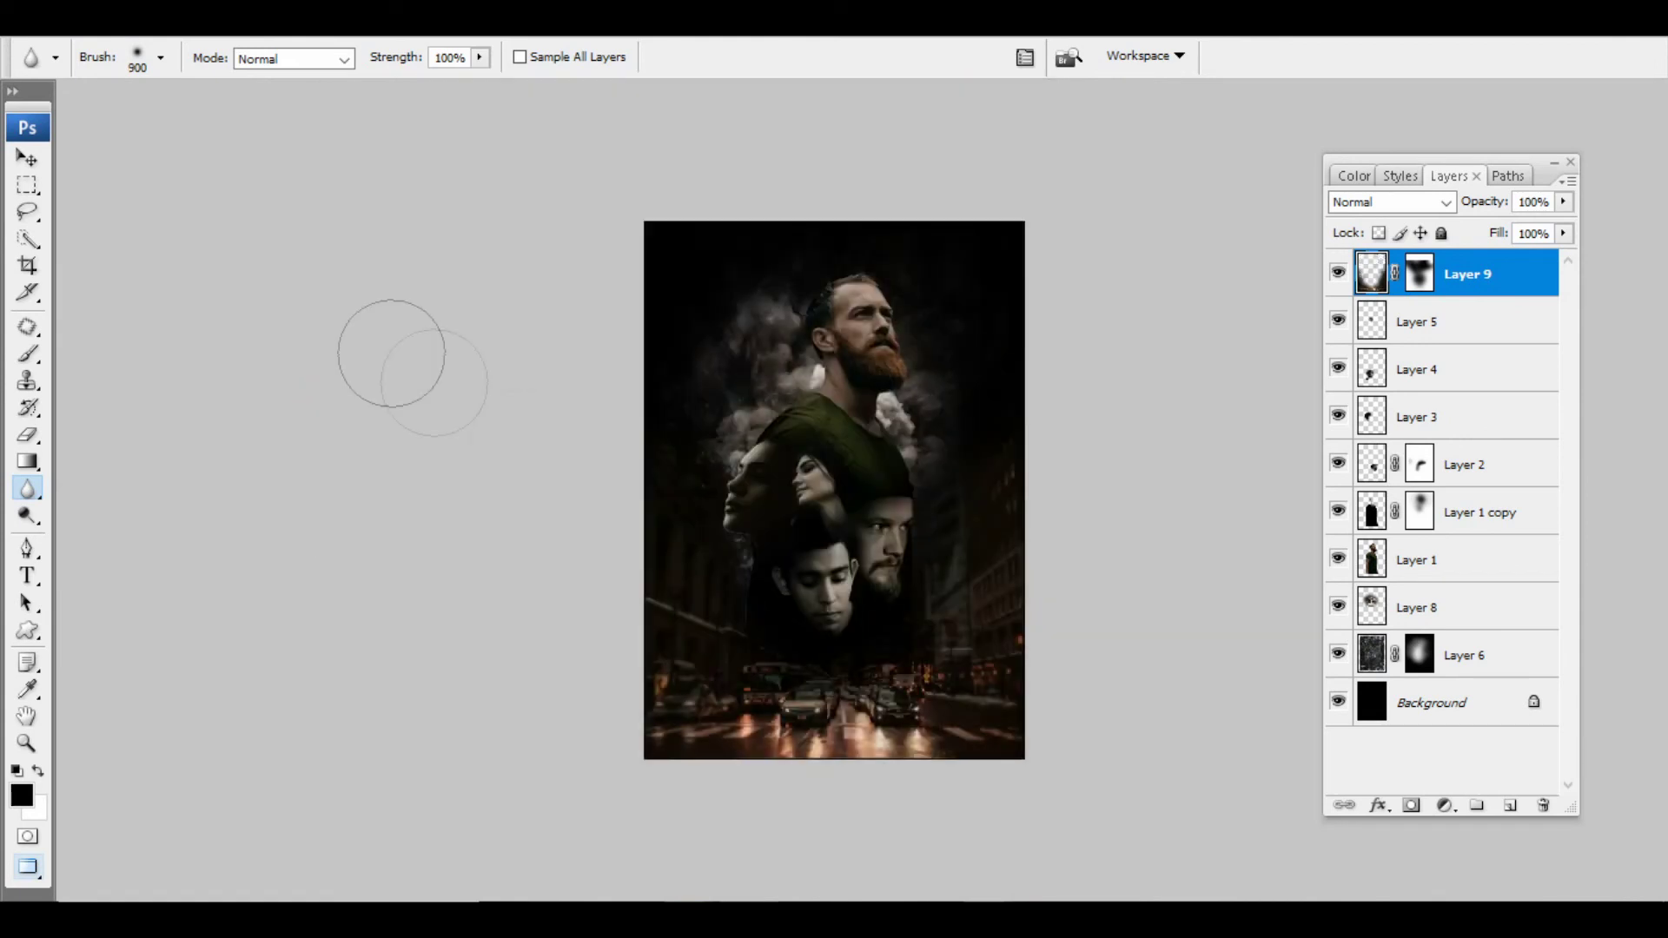
Cool Layer 9 with Color Balance midtones at -28 toward cyan plus more blue, and darken it with Levels midtones 0.86.
key("ctrl+plus")
key("ctrl+b")
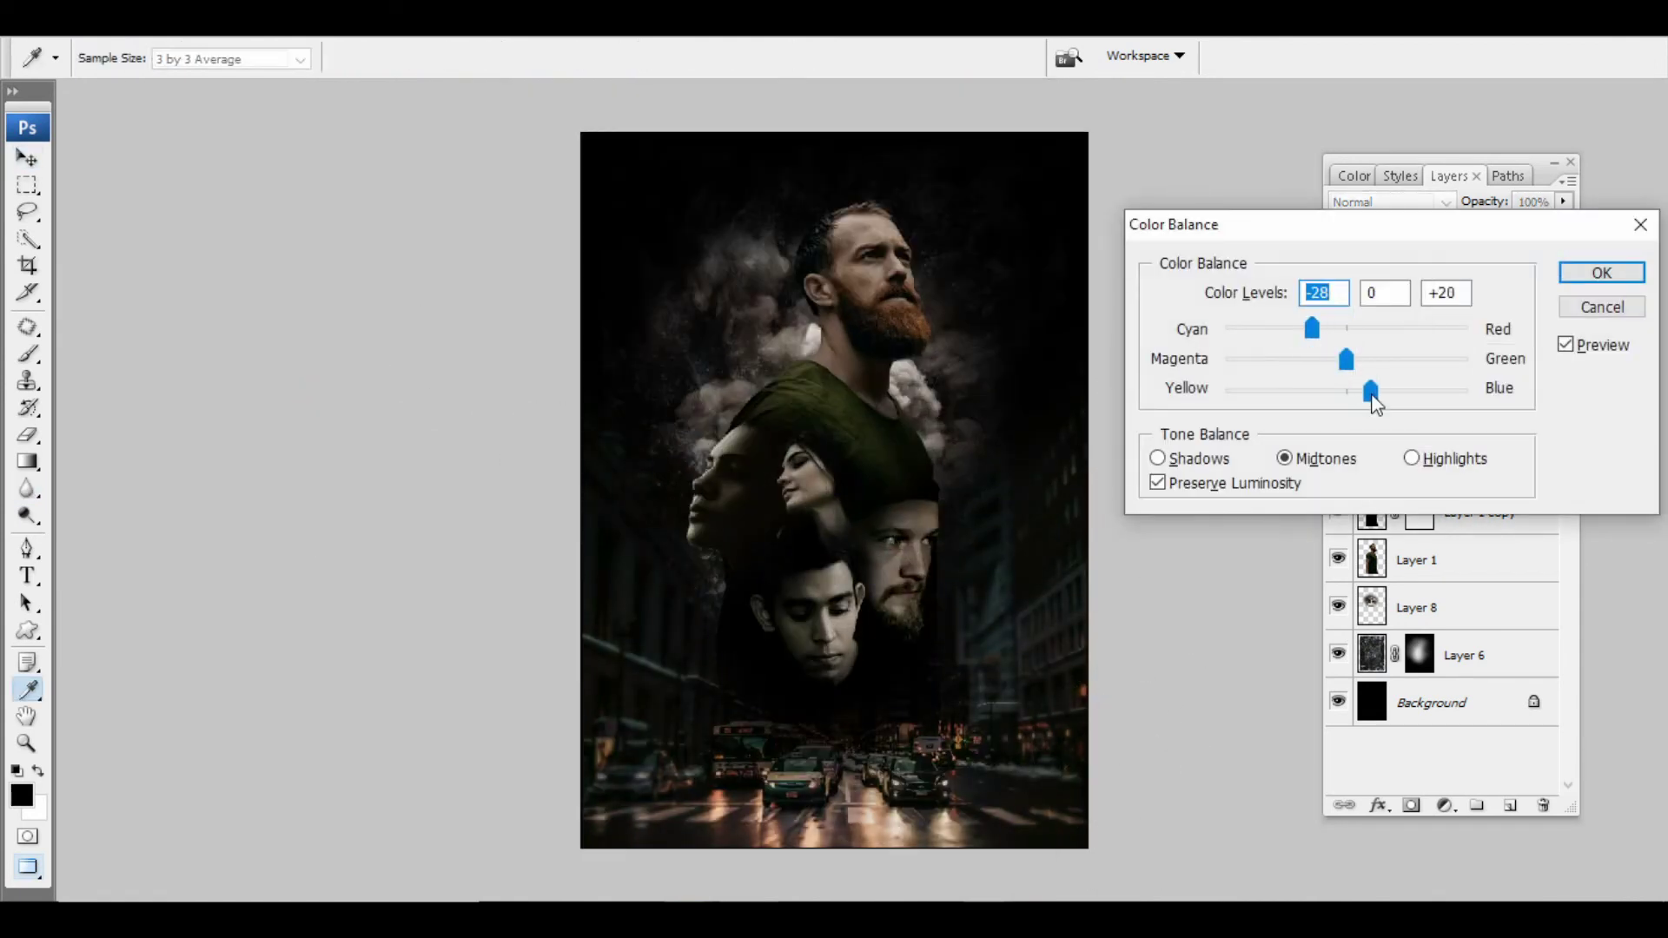
left_click_drag(1371, 395, 1381, 396)
key("Return")
key("ctrl+l")
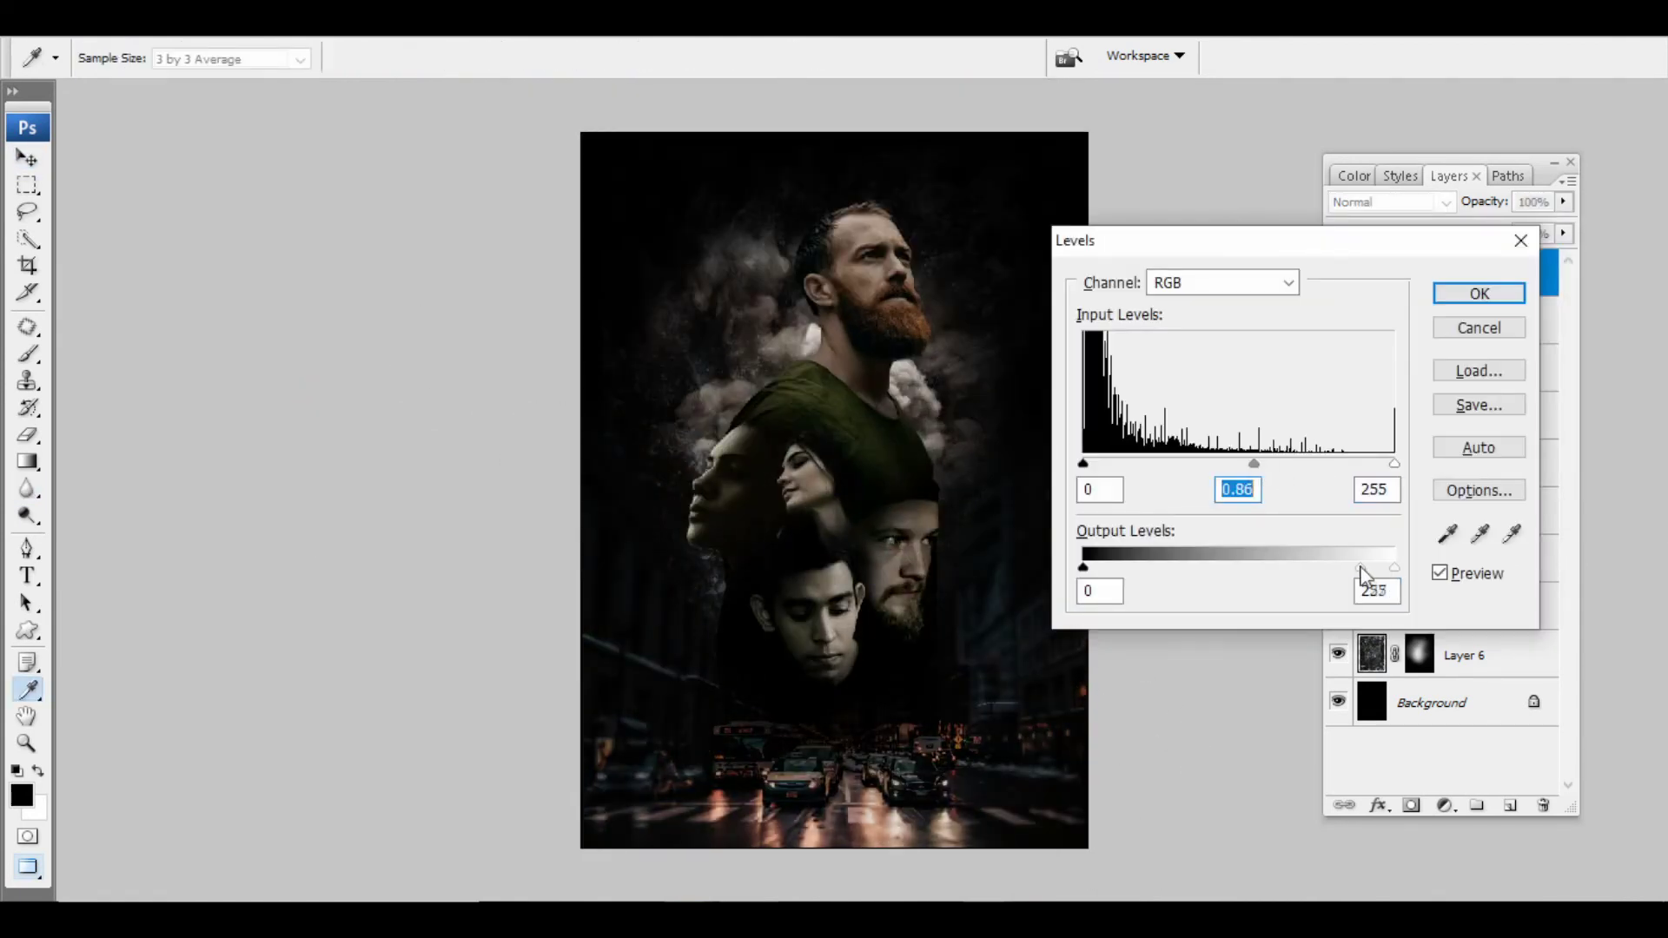
key("Return")
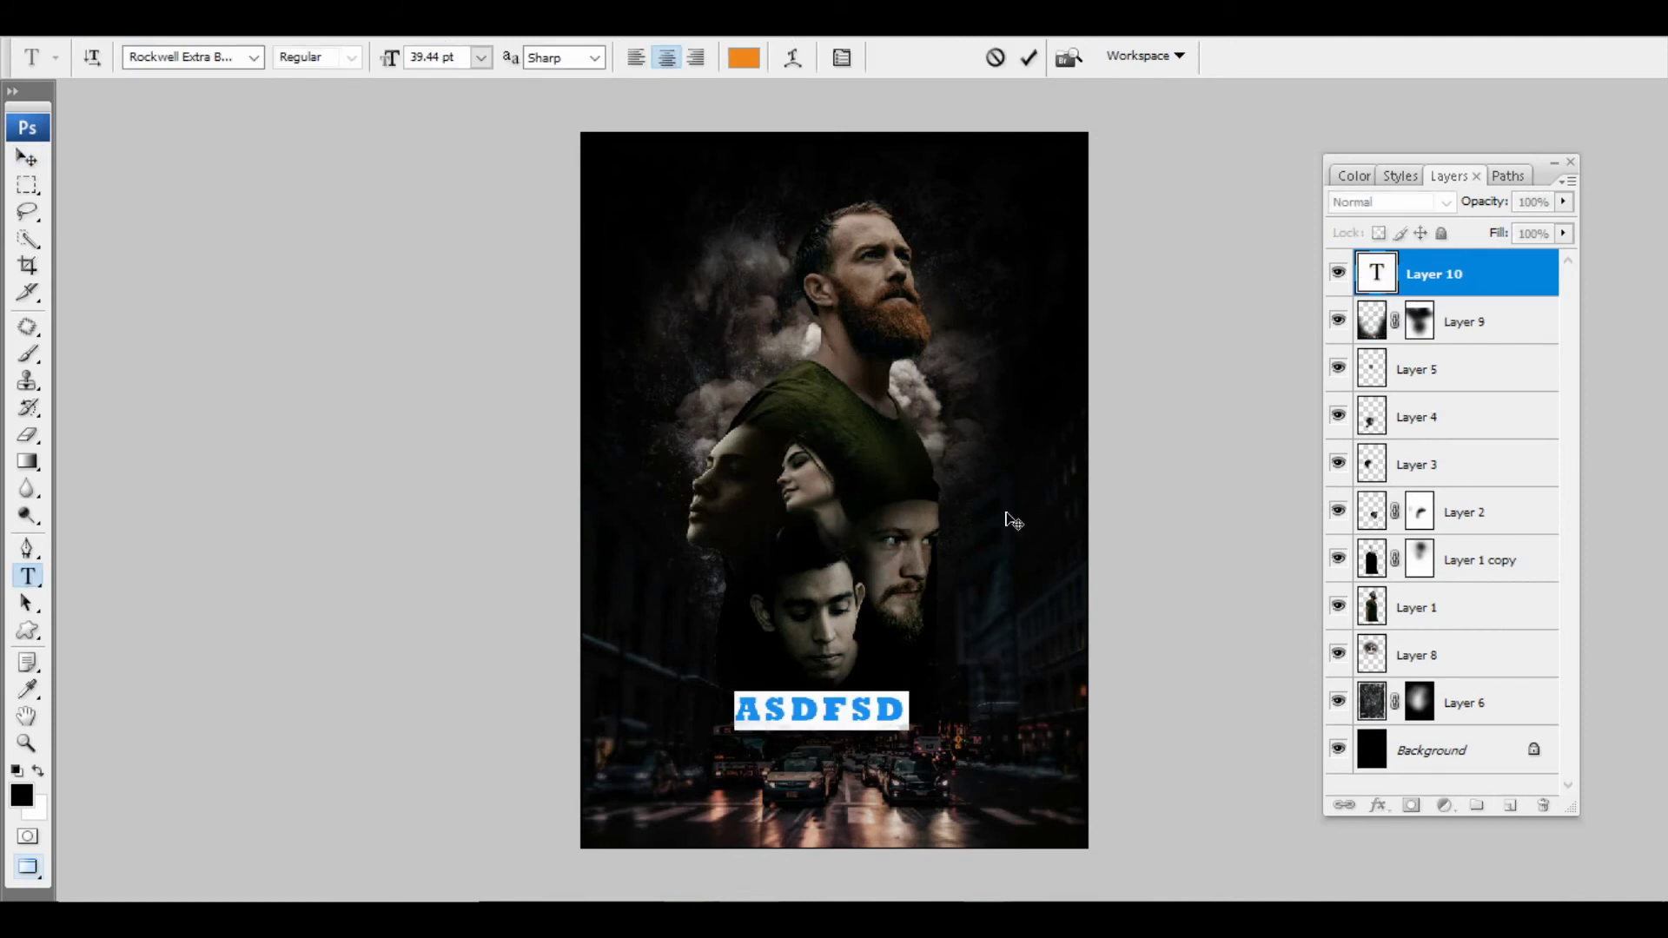
Enter the title "master gang" on two centred lines above the cars and scale it up.
type("g")
key("ctrl+a")
left_click(27, 157)
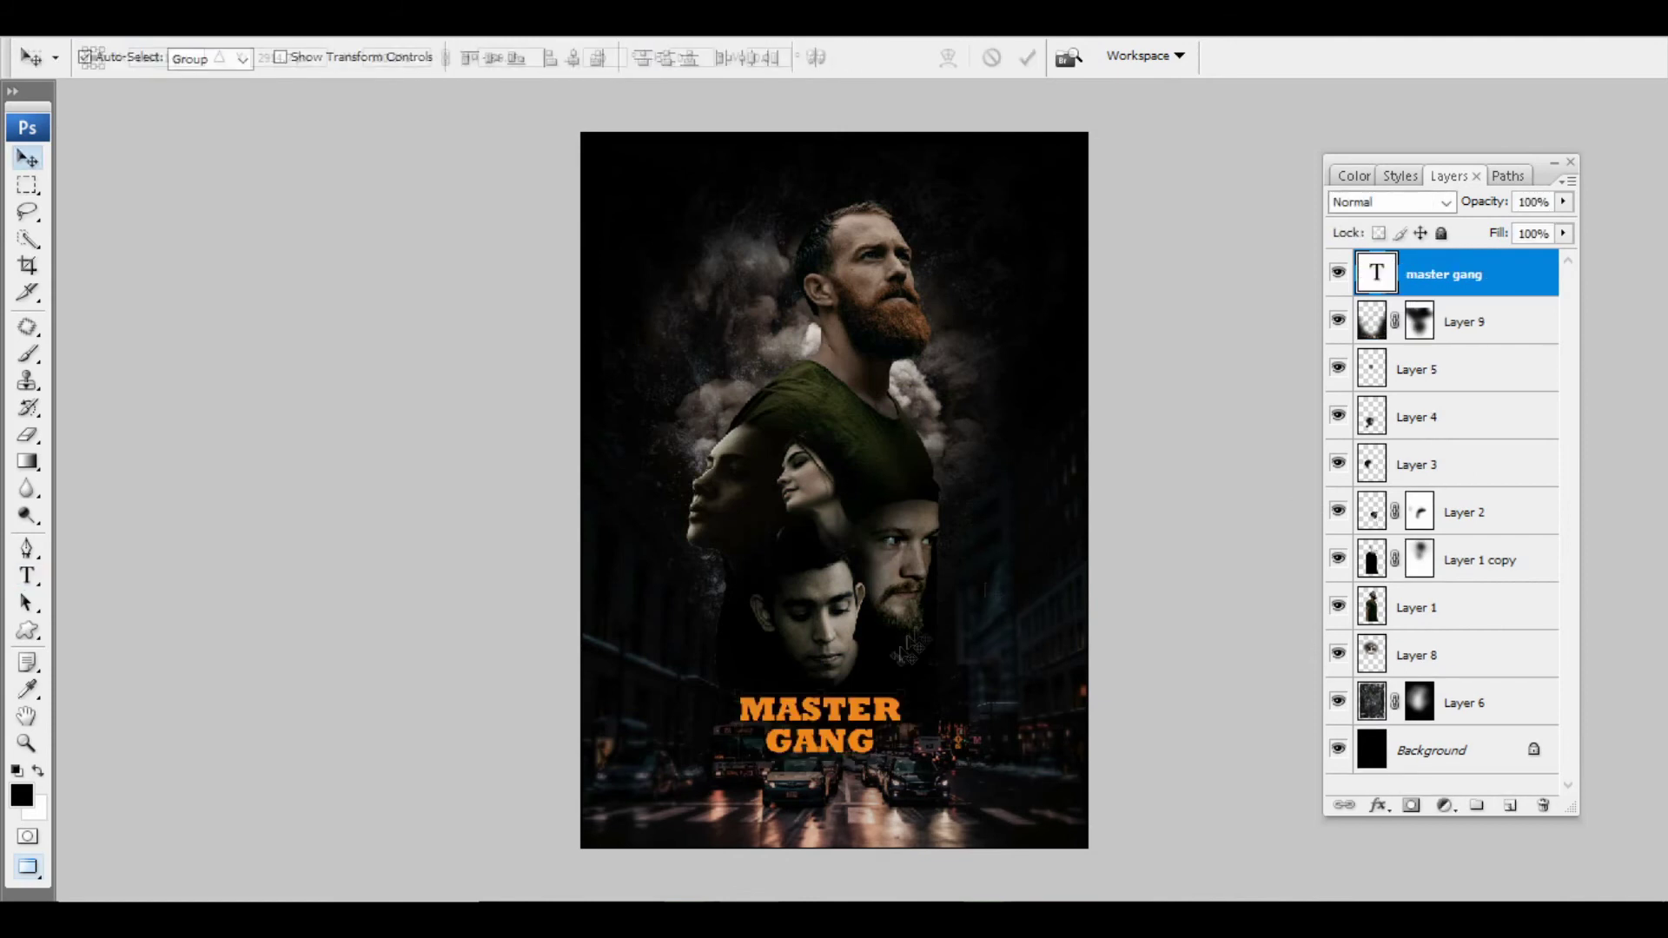
key("ctrl+t")
key("Return")
Change the title's font to A*SPACE HEAV... and adjust its overall size.
left_click(27, 576)
key("ctrl+a")
left_click(211, 59)
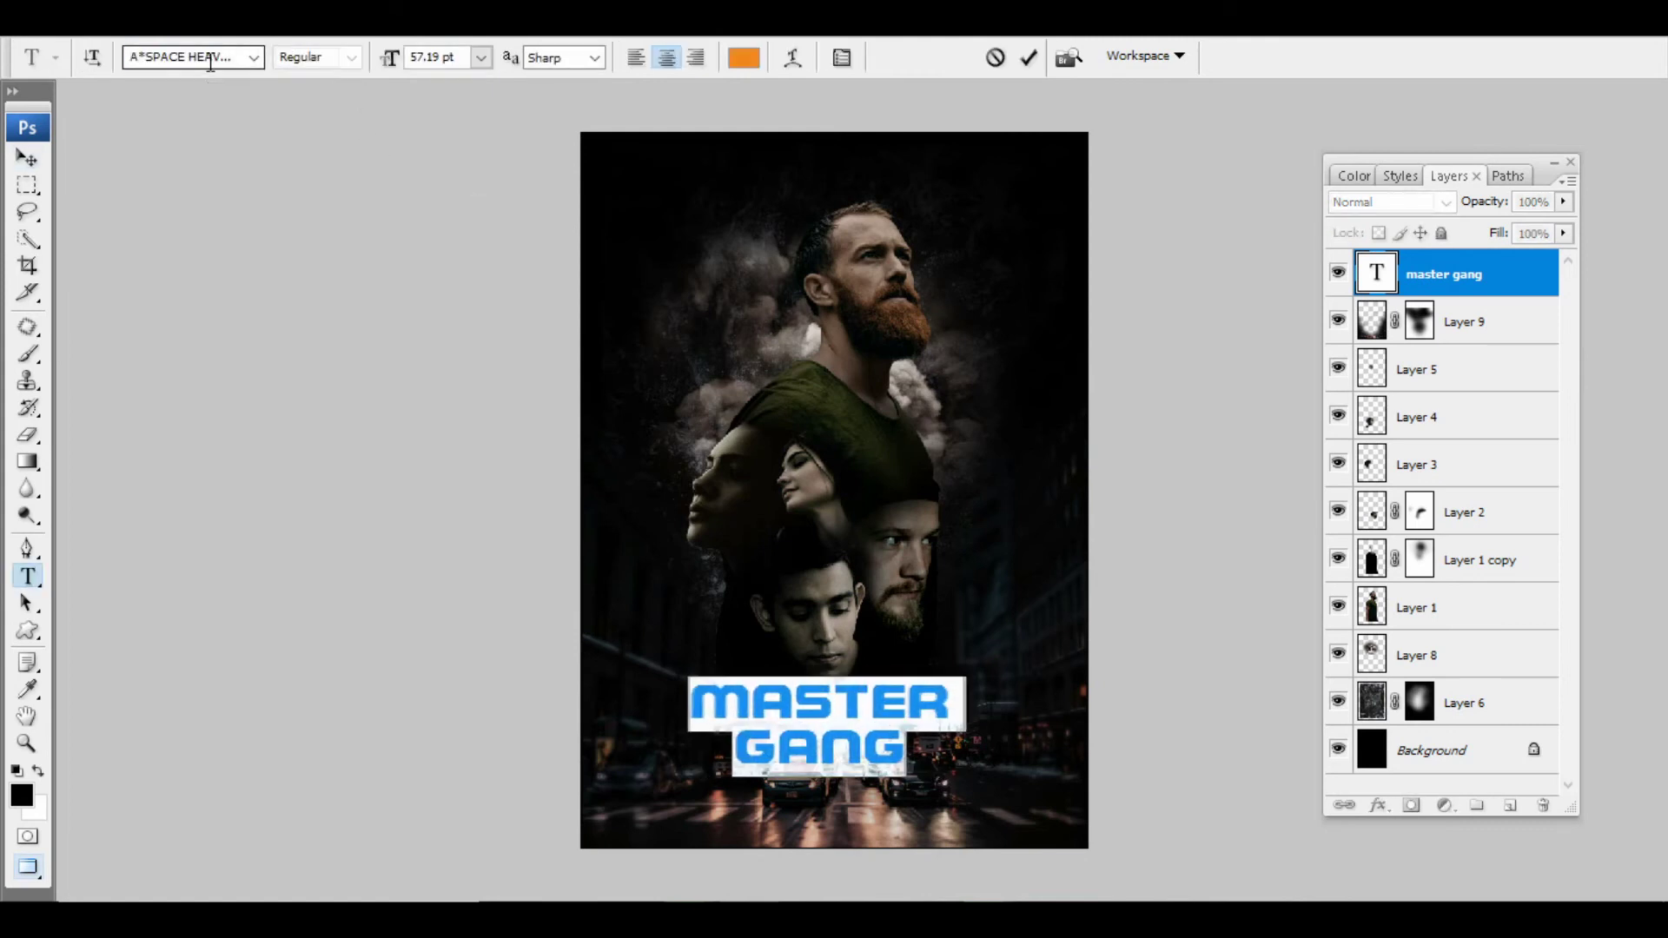
left_click(27, 158)
key("ctrl+t")
key("Return")
Align the title to the horizontal and vertical centre of the whole canvas.
key("ctrl+a")
left_click(573, 58)
left_click(493, 58)
key("ctrl+d")
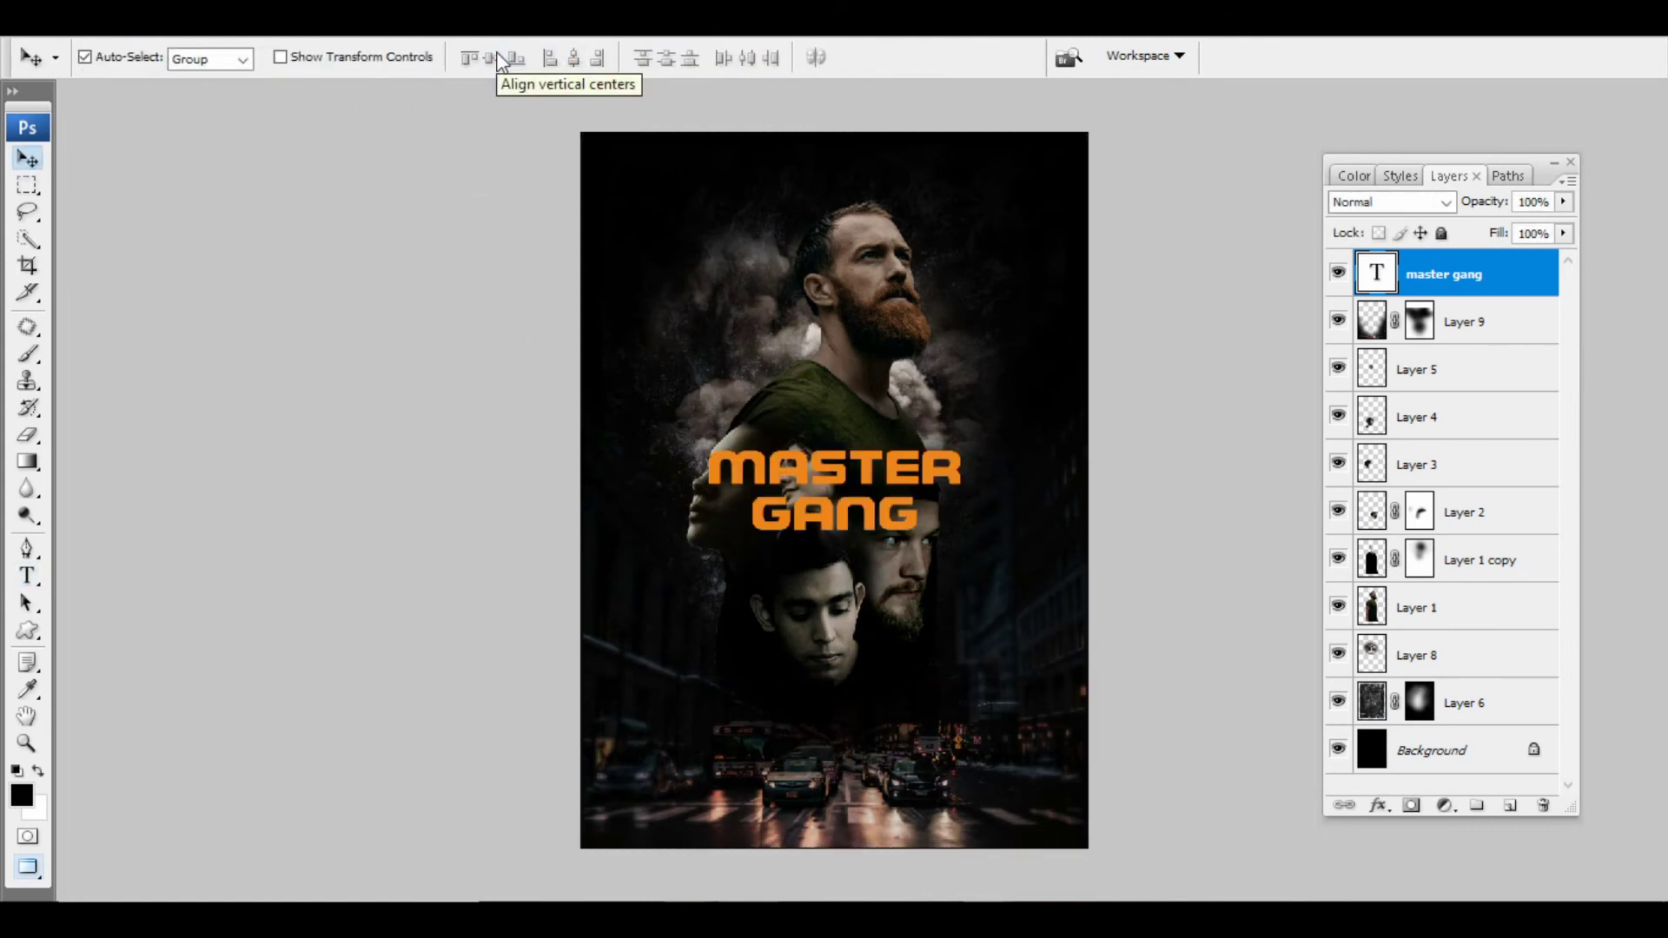
Move the title straight down to just above the cars and fill it with white.
left_click_drag(934, 470, 934, 697)
key("ctrl+BackSpace")
key("shift+Down")
key("shift+Down")
scroll(934, 645, "up", 1)
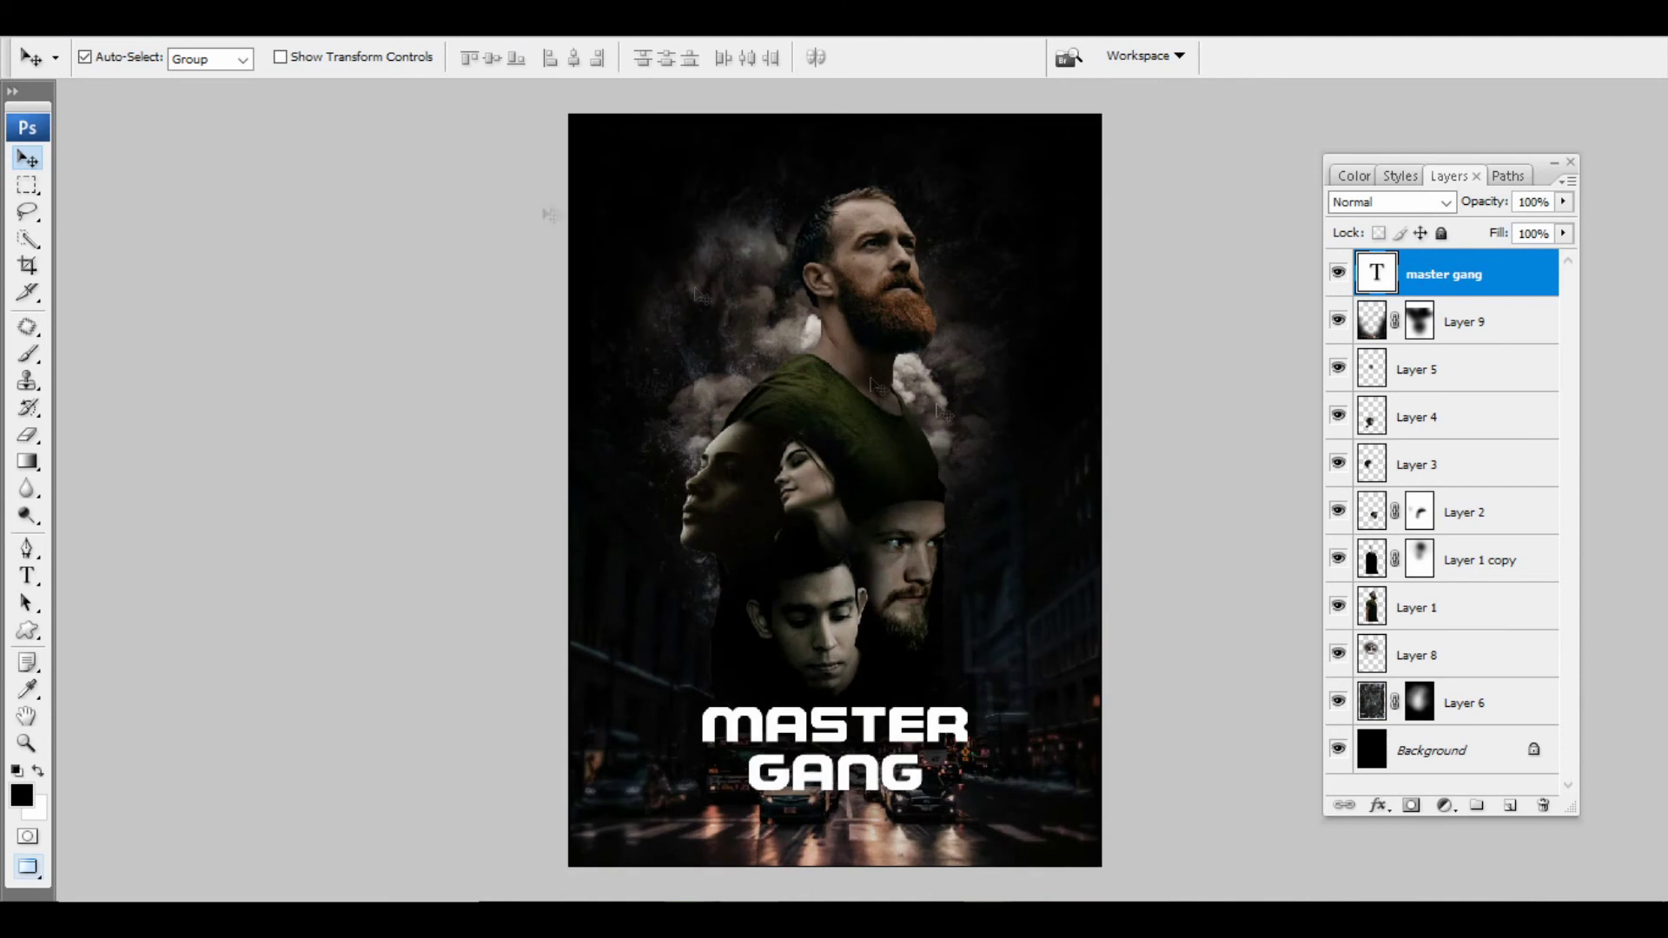
left_click_drag(551, 210, 1055, 641)
left_click(1052, 638, "shift")
left_click_drag(825, 608, 825, 578)
key("ctrl+z")
Move the portrait, cloud and texture layers up slightly, leaving Layer 9 in place, and raise the title closer to the faces.
left_click_drag(472, 198, 849, 569)
left_click(1002, 816, "shift")
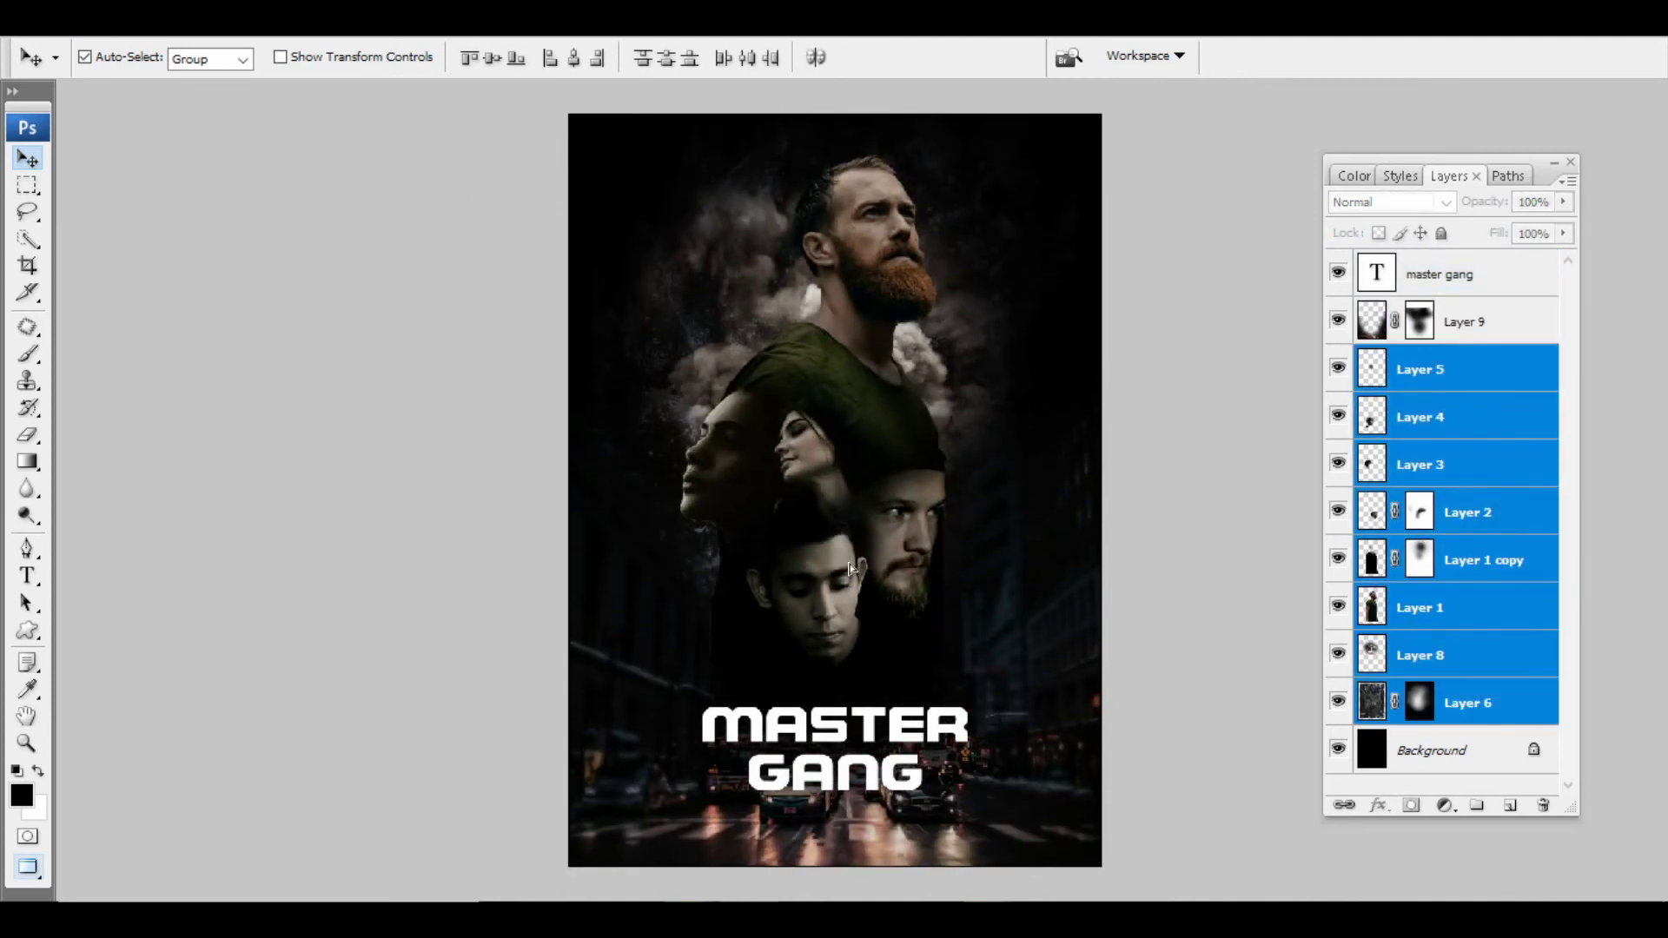
left_click_drag(873, 725, 868, 671)
Paste the night city photo above the title layer and move it over the title's first letters.
scroll(907, 764, "up", 5)
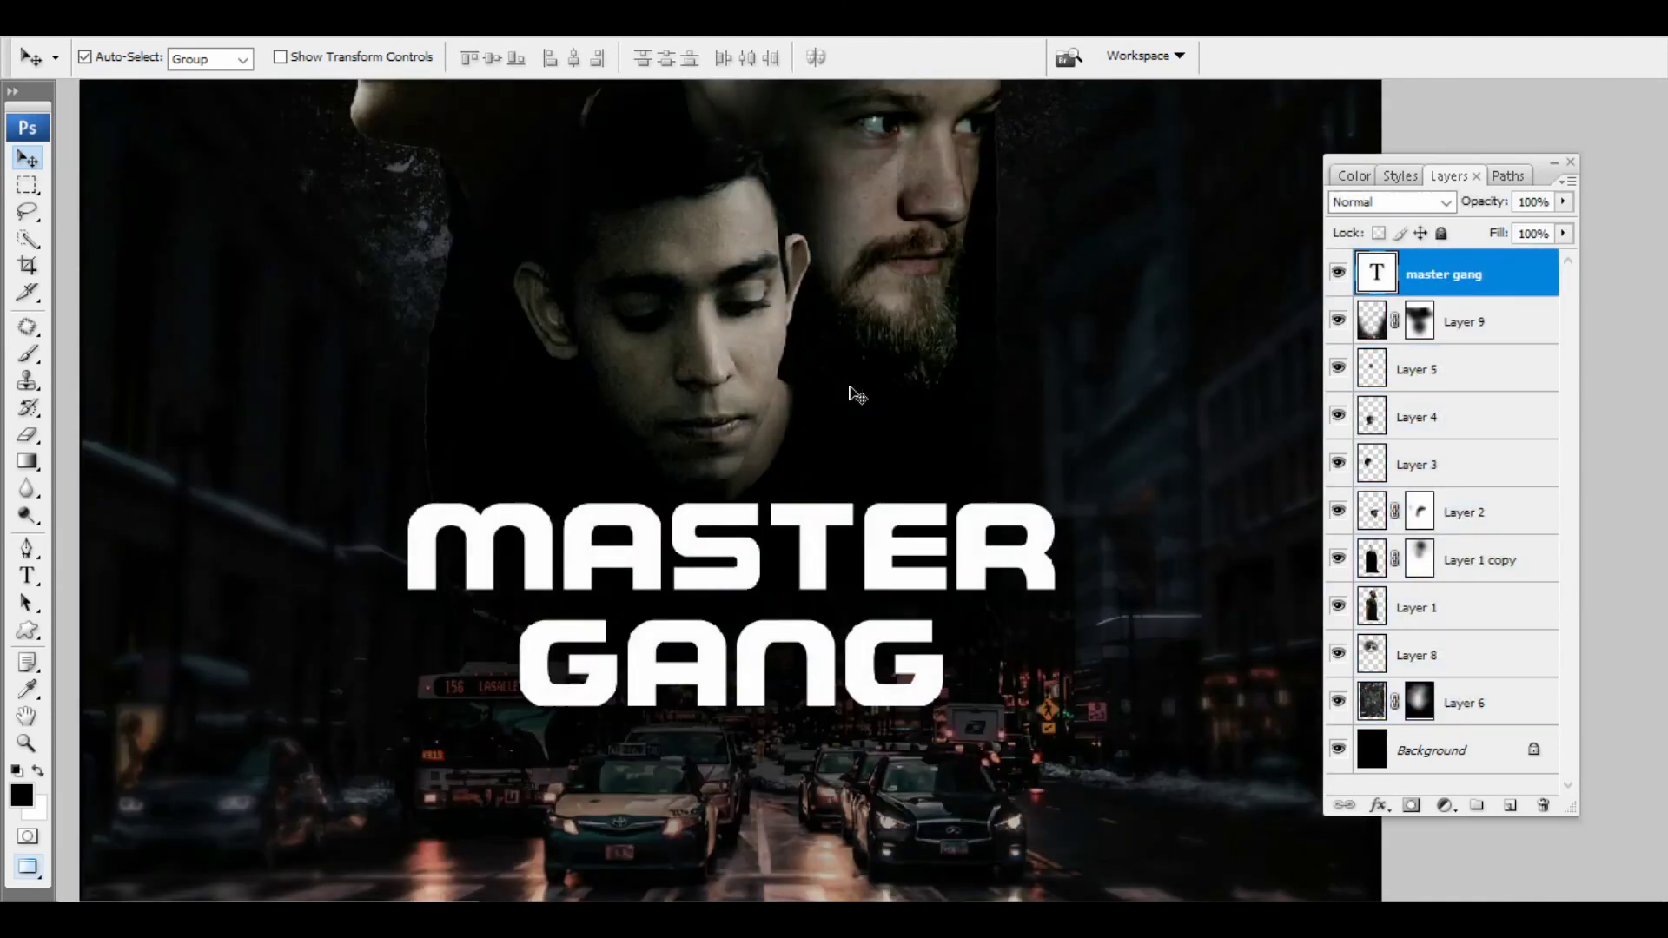
key("ctrl+v")
key("ctrl+t")
key("Return")
left_click(1470, 324)
left_click_drag(1025, 484, 548, 496)
left_click(714, 521)
left_click(1394, 330)
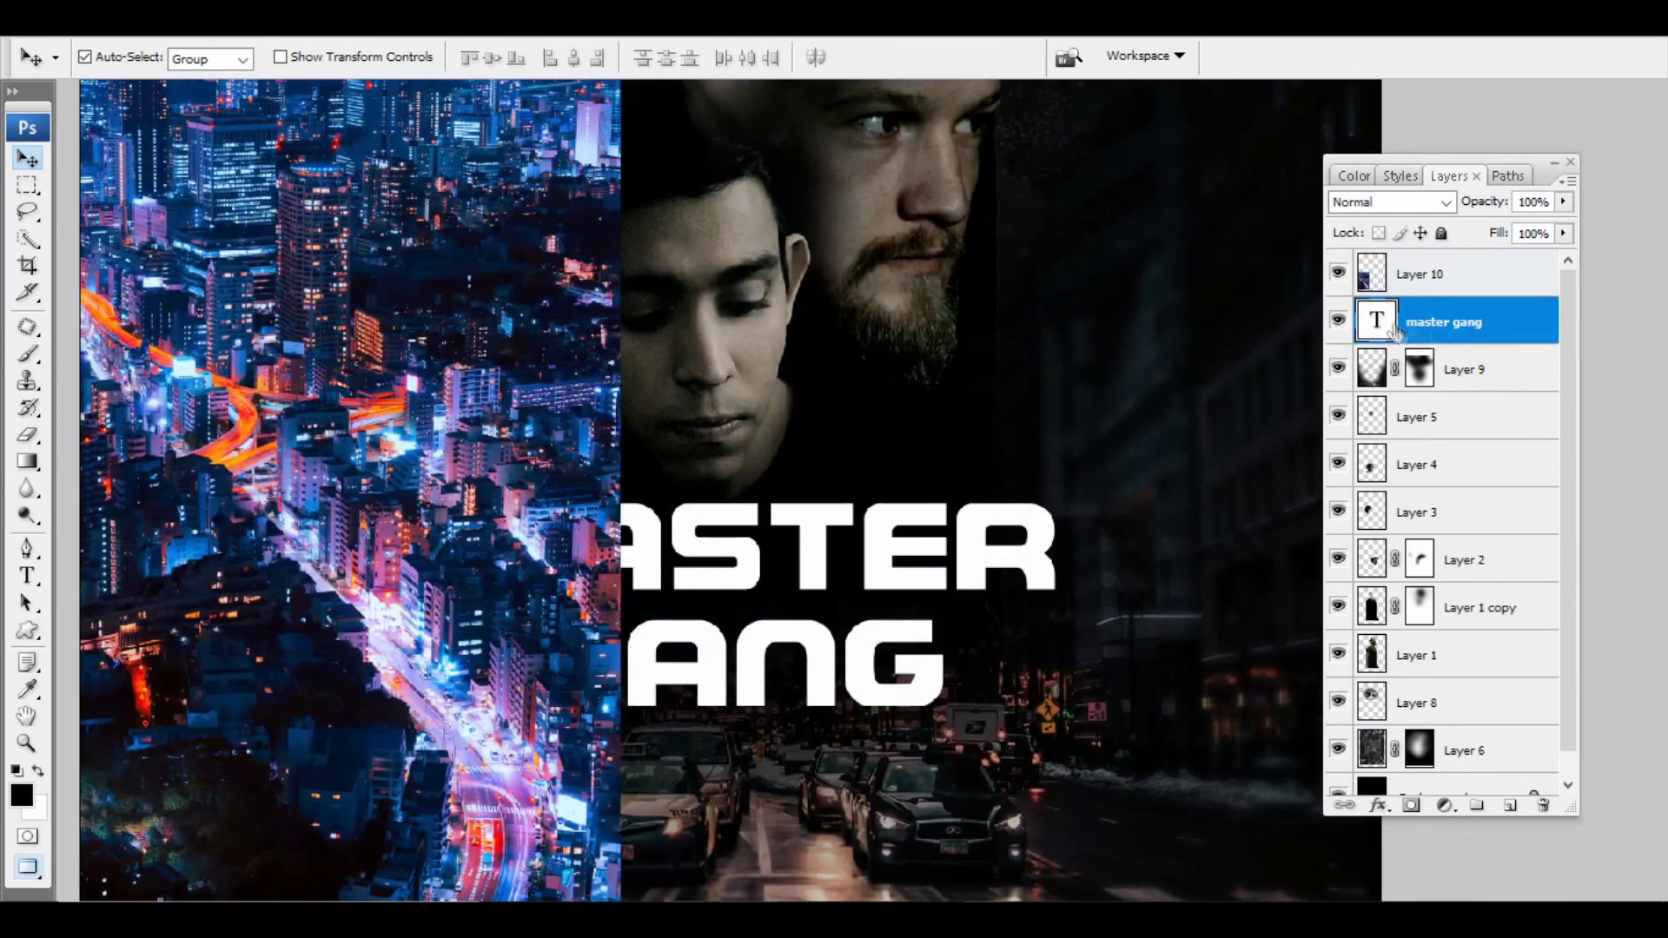
Clip Layer 10 to the title text and resize and position the city photo to cover all the letters.
left_click(1452, 278)
key("ctrl+alt+g")
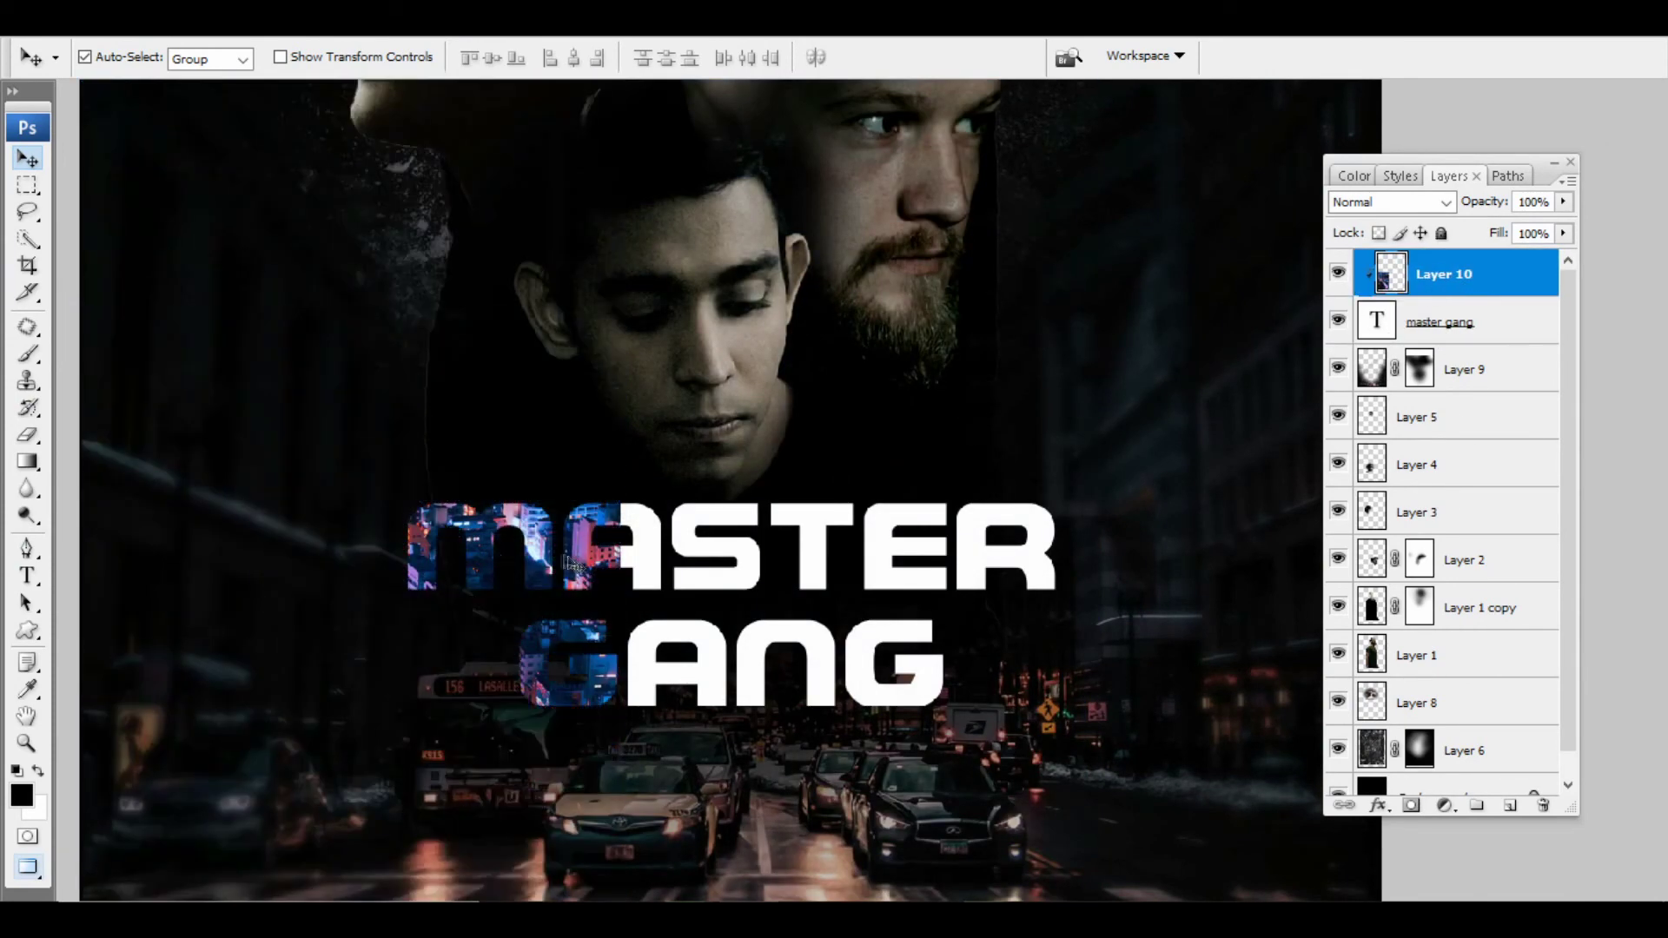
key("ctrl+t")
left_click_drag(909, 597, 909, 688)
key("Return")
Brighten the midtones of the city photo inside the title letters with Levels.
key("ctrl+l")
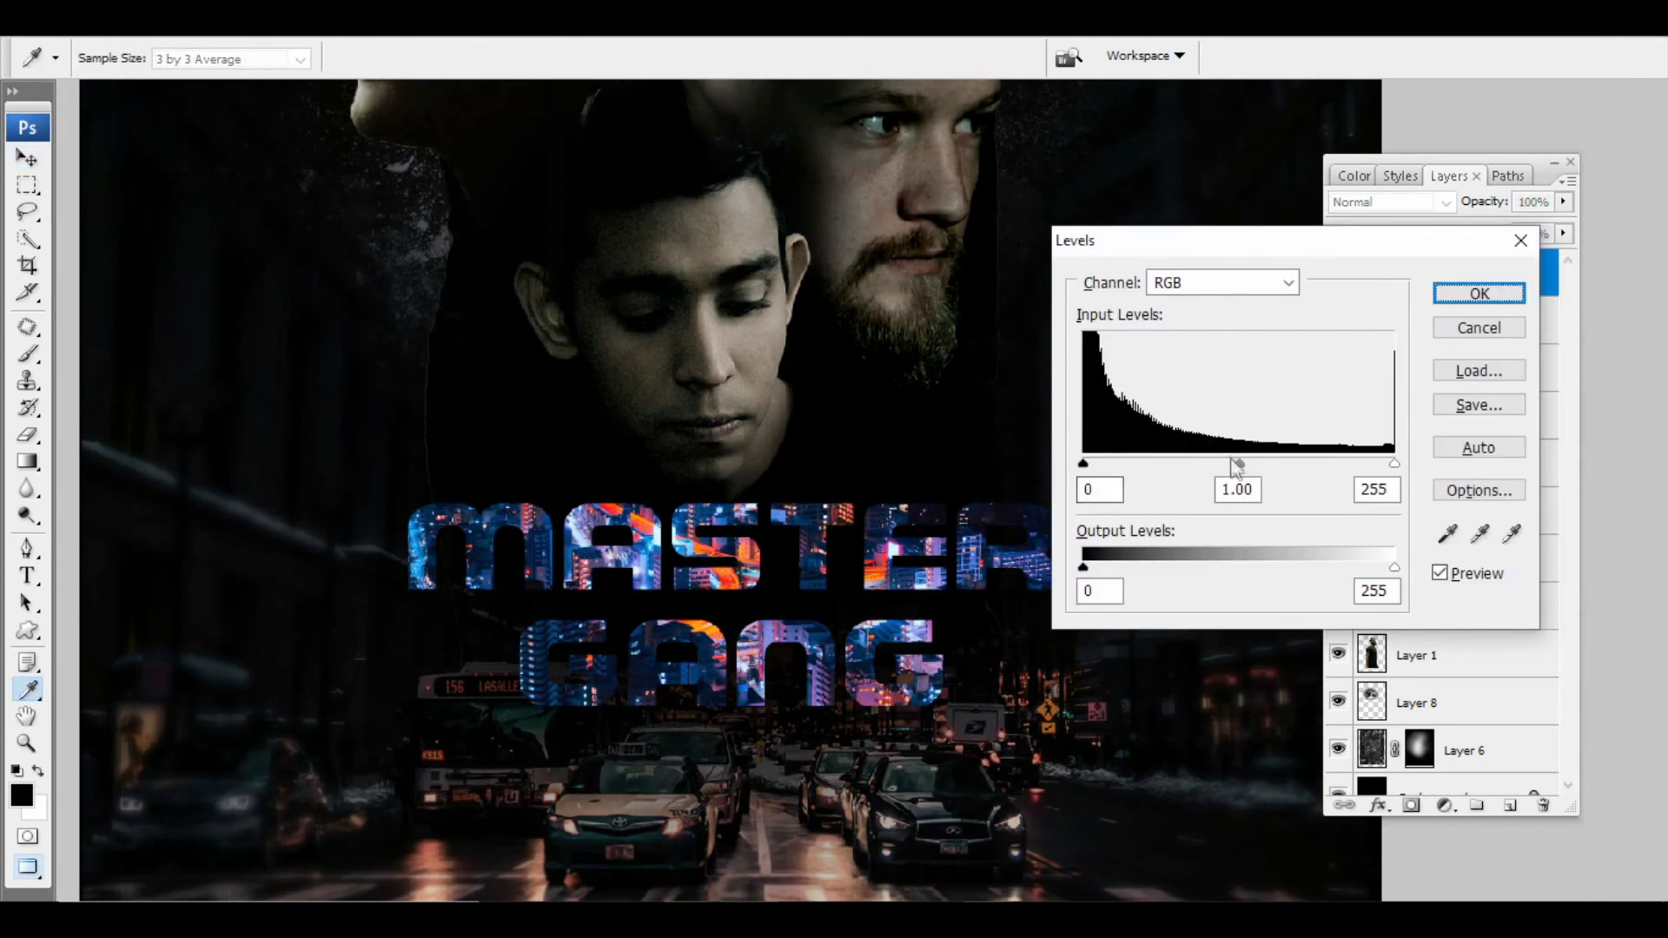
left_click_drag(1235, 465, 1147, 463)
key("Return")
Add an Inner Bevel to the title layer with 439% depth, 2 px size and the Ring gloss contour.
left_click(1468, 325)
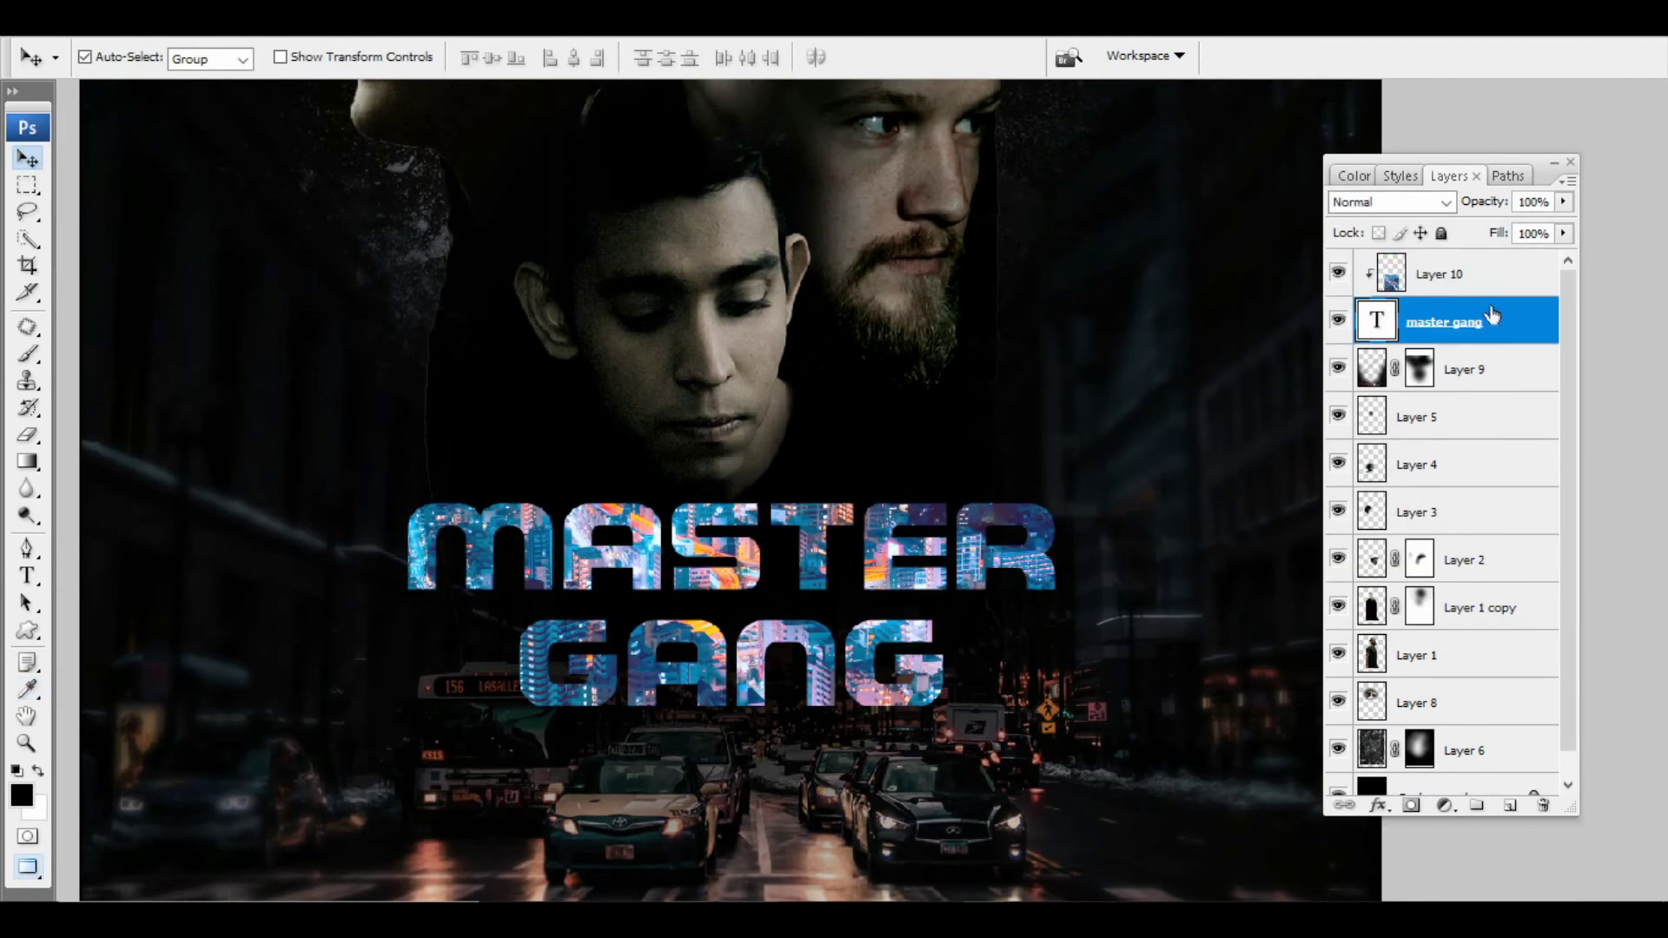
key("ctrl+minus")
key("ctrl+minus")
scroll(1495, 321, "up", 3)
double_click(1522, 337)
mouse_move(1168, 149)
left_mouse_down()
mouse_move(1129, 165)
mouse_move(1202, 145)
left_mouse_up()
left_click(935, 336)
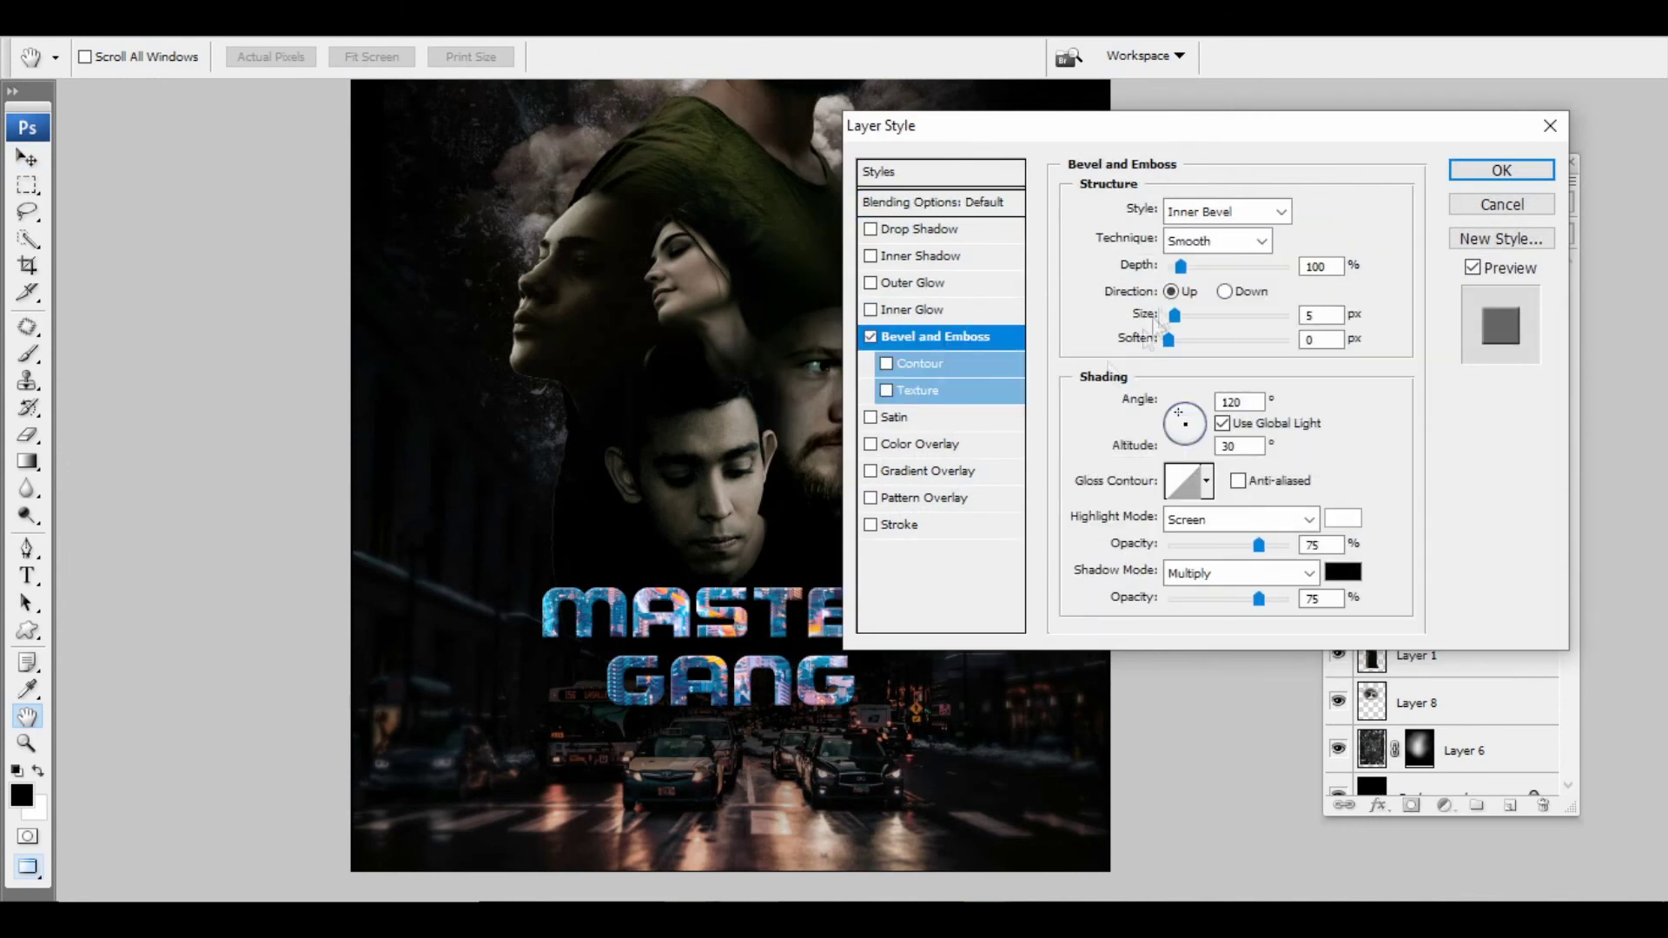
left_click(1206, 480)
left_click(1116, 578)
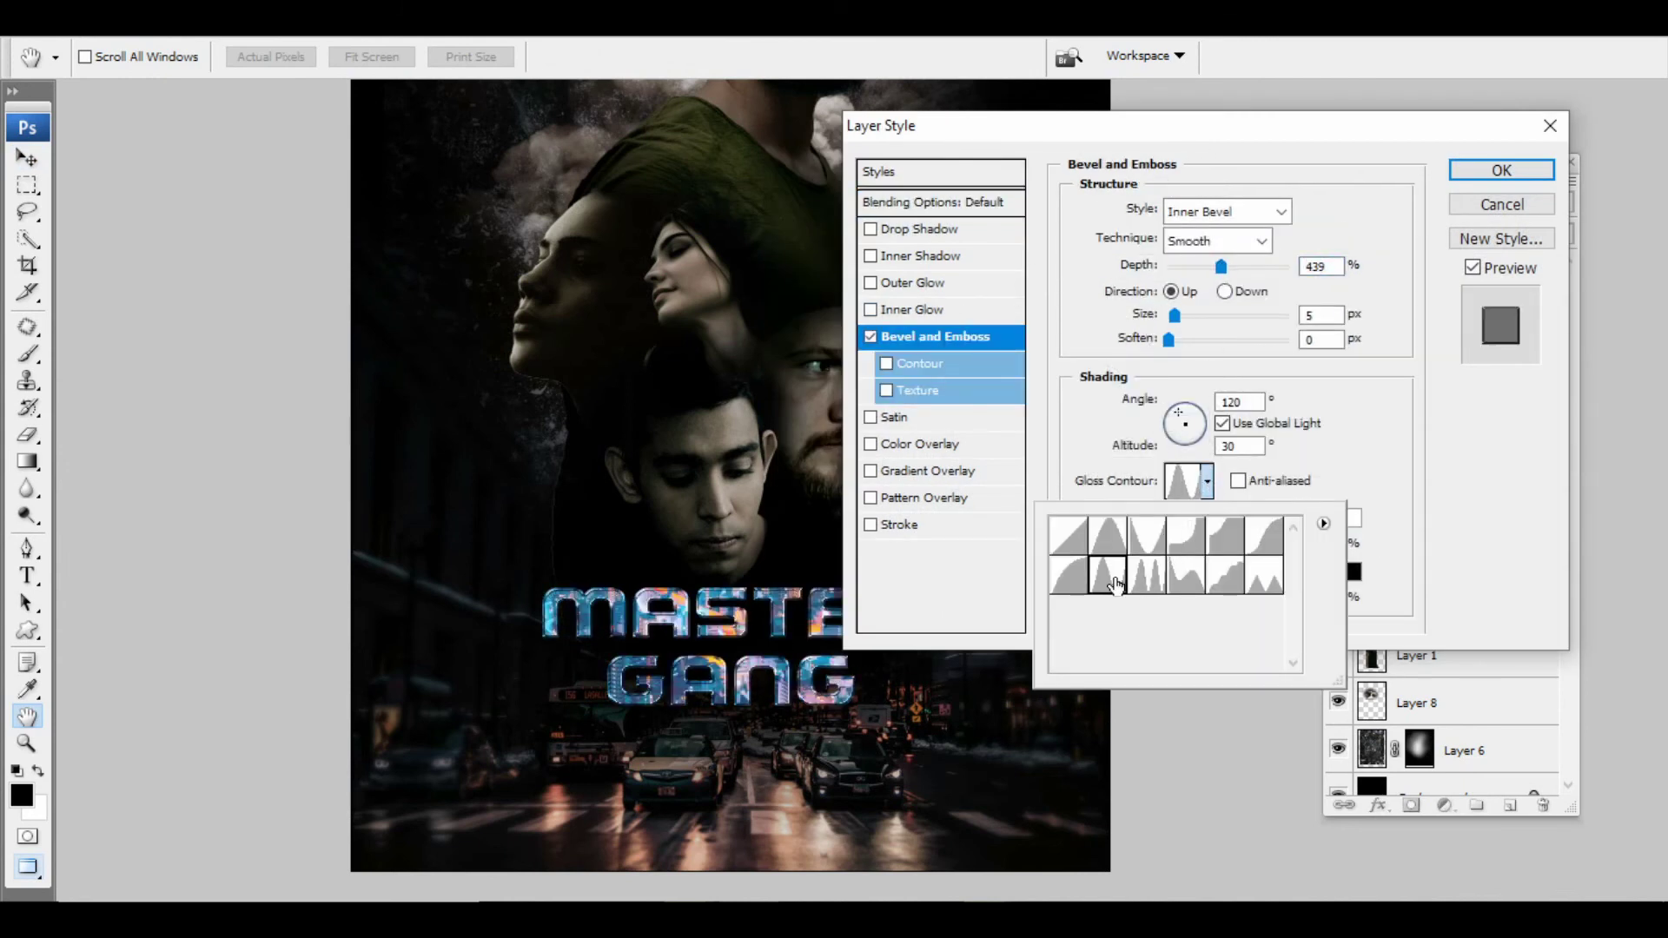
left_click(1059, 304)
left_click_drag(1175, 316, 1171, 319)
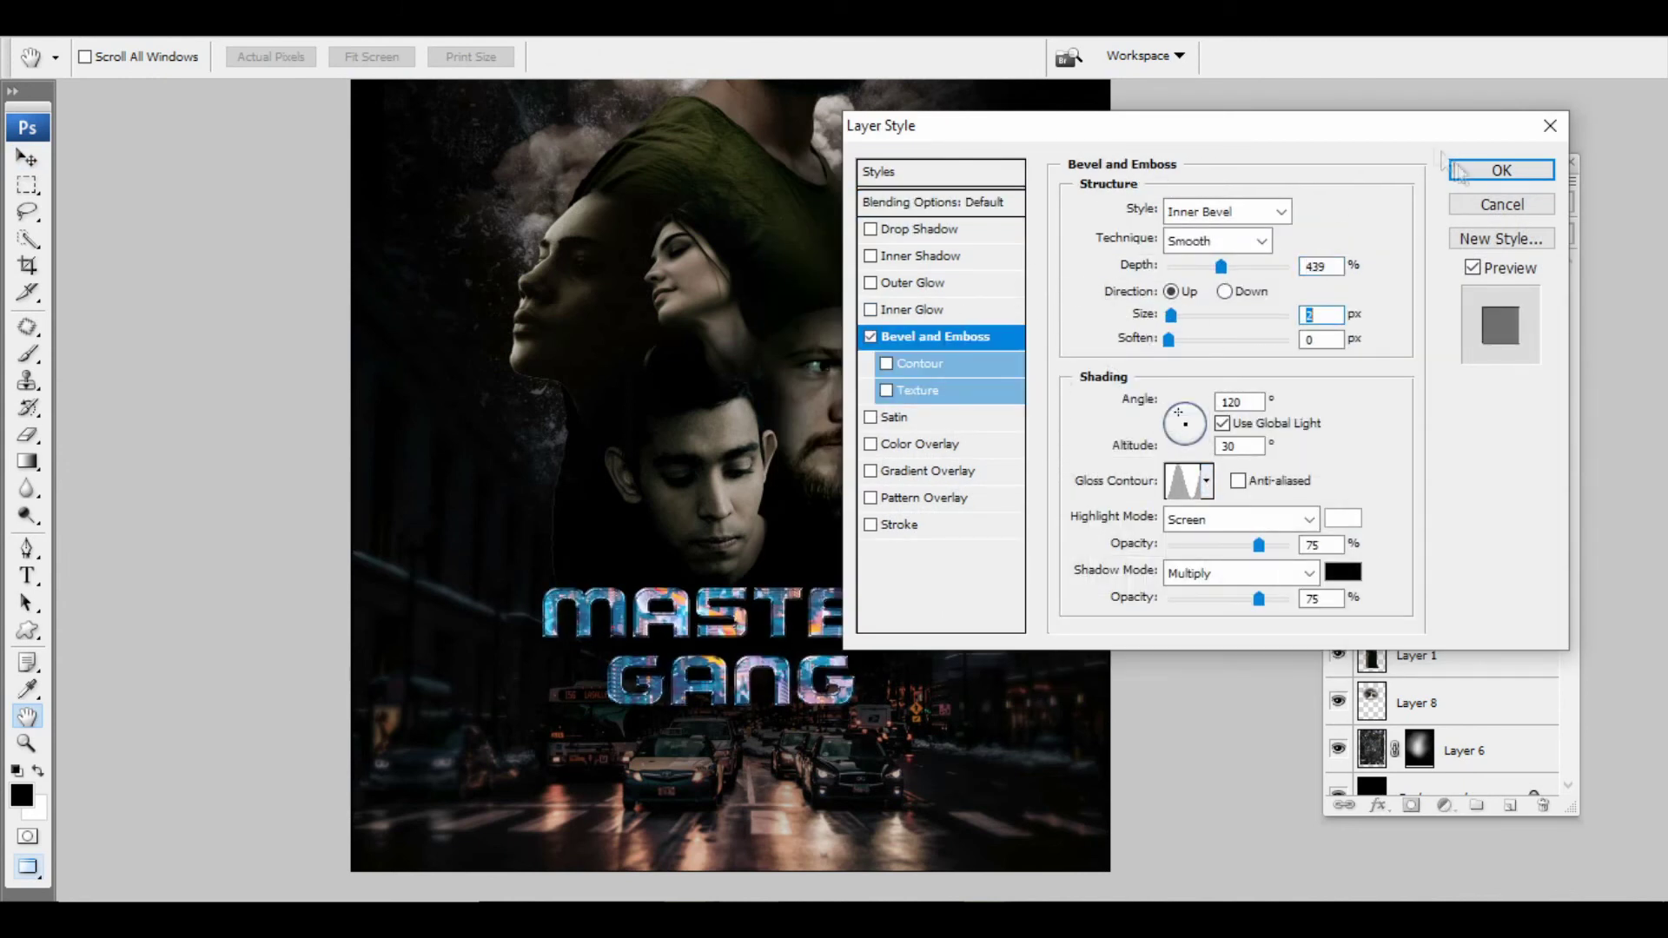
left_click(1463, 173)
Enlarge the word GANG in the title to 87.19 pt so it matches the width of MASTER.
key("t")
left_click_drag(858, 678, 929, 626)
key("ctrl+shift+period")
key("ctrl+shift+period")
key("ctrl+shift+period")
key("ctrl+shift+period")
key("ctrl+shift+period")
key("ctrl+shift+period")
key("ctrl+shift+period")
key("ctrl+shift+period")
key("ctrl+shift+period")
key("ctrl+shift+period")
key("ctrl+shift+period")
key("ctrl+shift+period")
key("ctrl+shift+period")
key("ctrl+shift+period")
key("ctrl+shift+period")
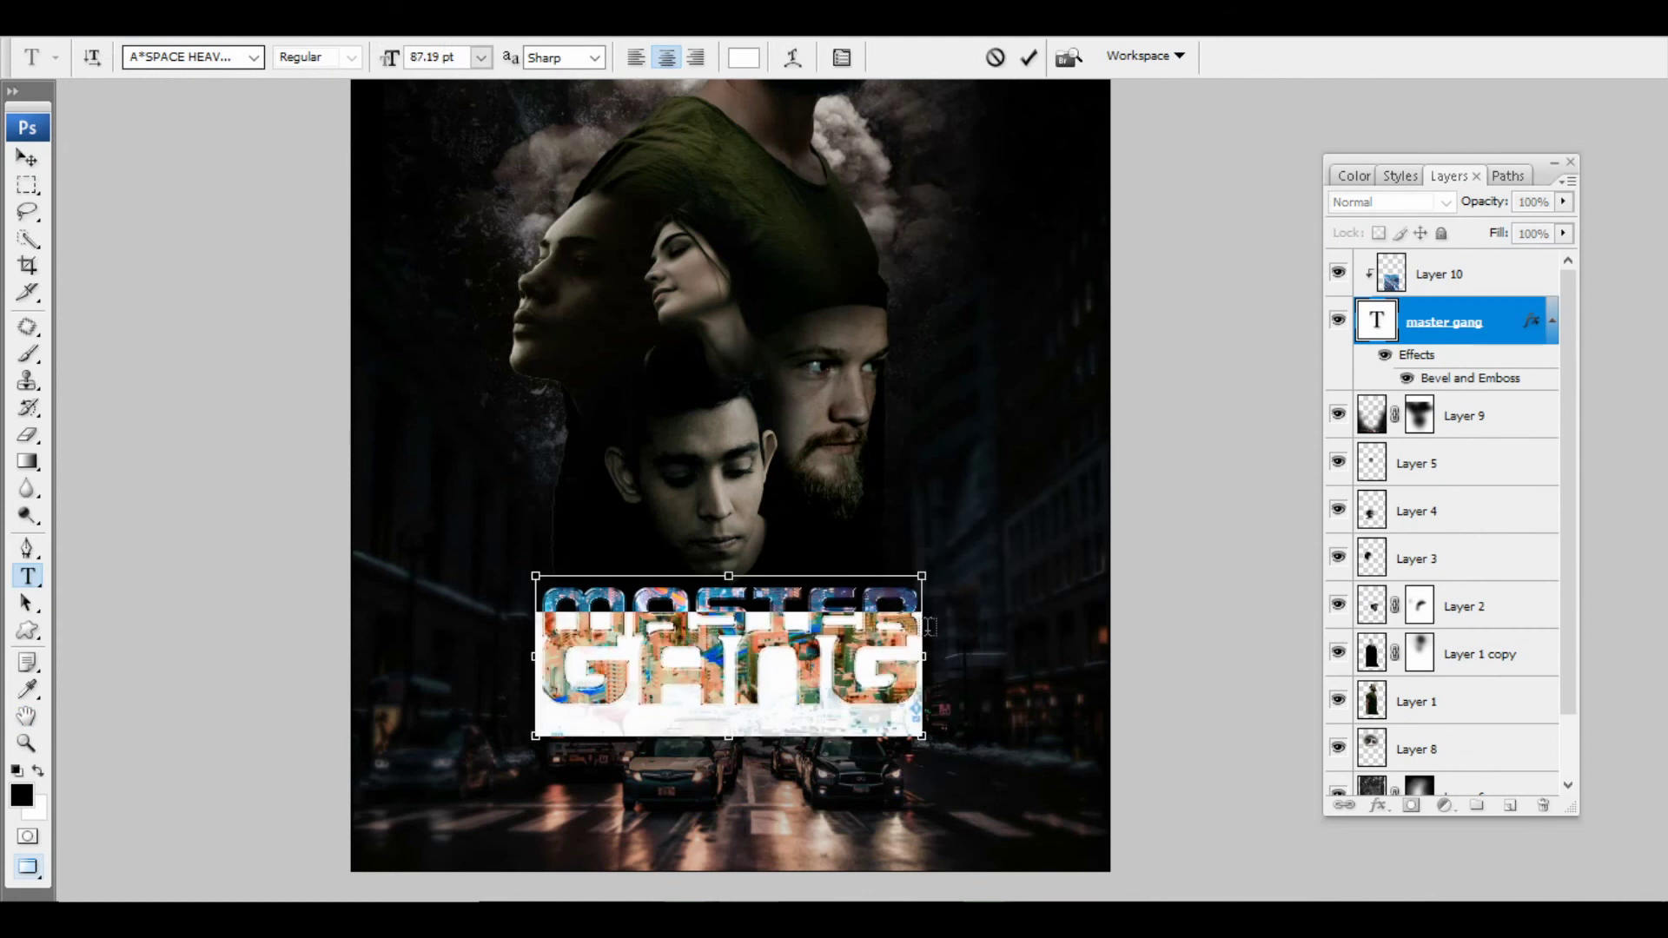
Enlarge GANG slightly, widen the line spacing between MASTER and GANG, and commit the title text edit.
key("ctrl+shift+period")
key("alt+Down")
key("alt+Down")
key("alt+Down")
key("alt+Down")
key("alt+Down")
key("alt+Down")
key("ctrl+Return")
key("v")
key("ctrl+0")
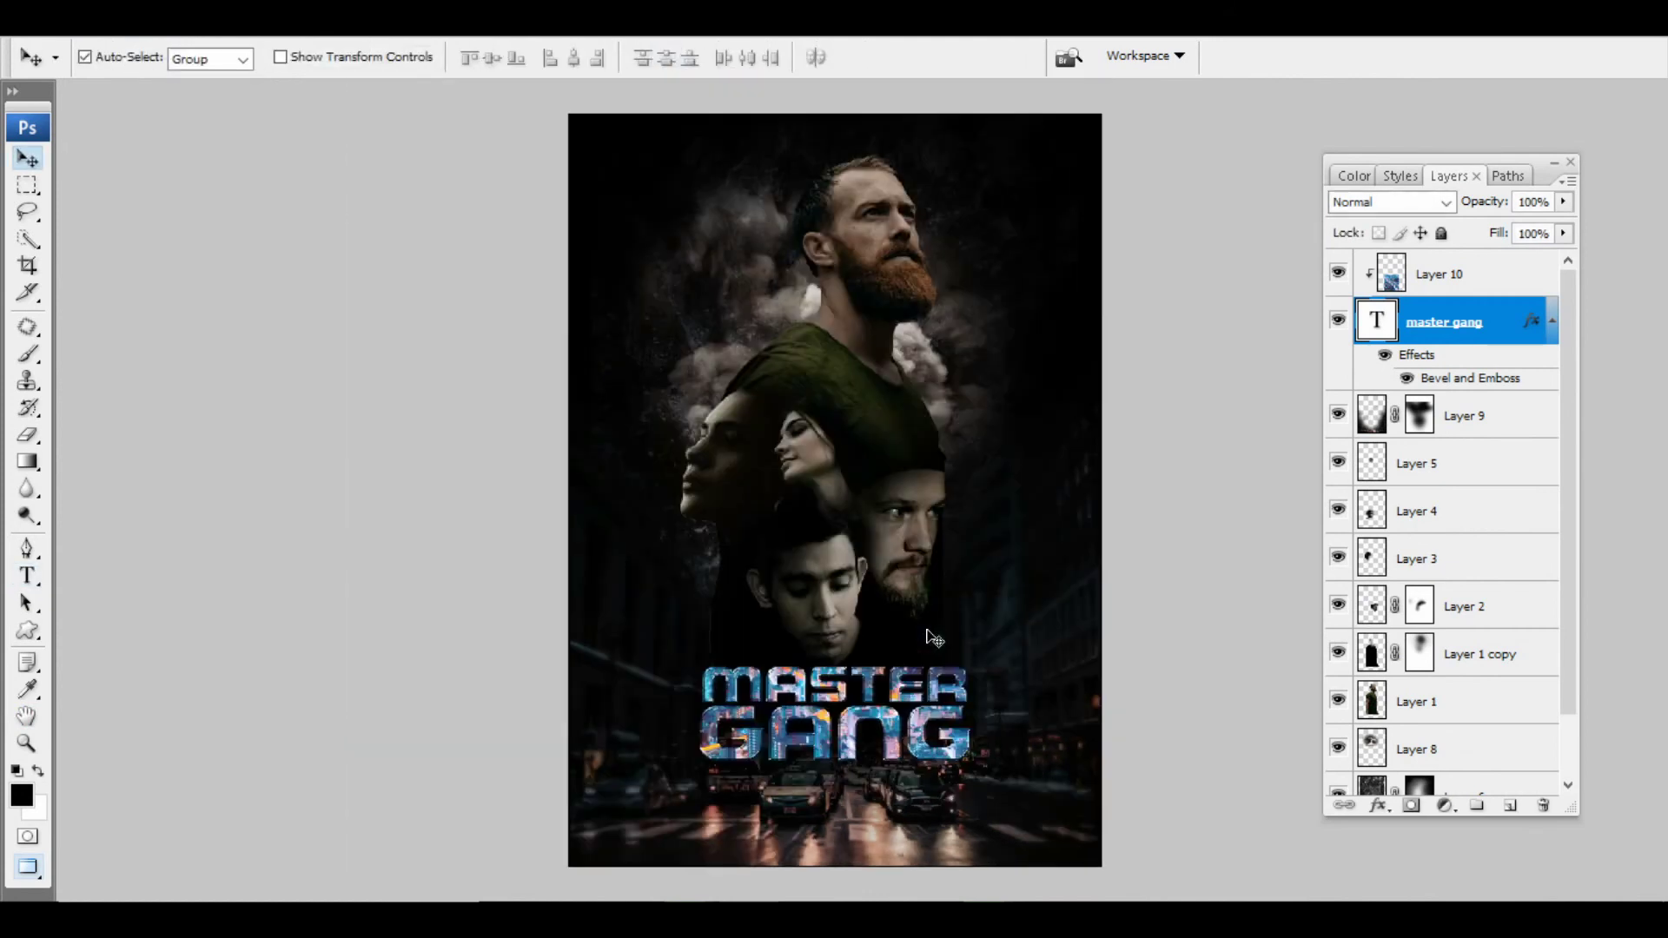
Shift the city photo inside the title letters toward a muted steel blue with Color Balance.
key("alt+bracketright")
key("ctrl+u")
key("Escape")
key("ctrl+b")
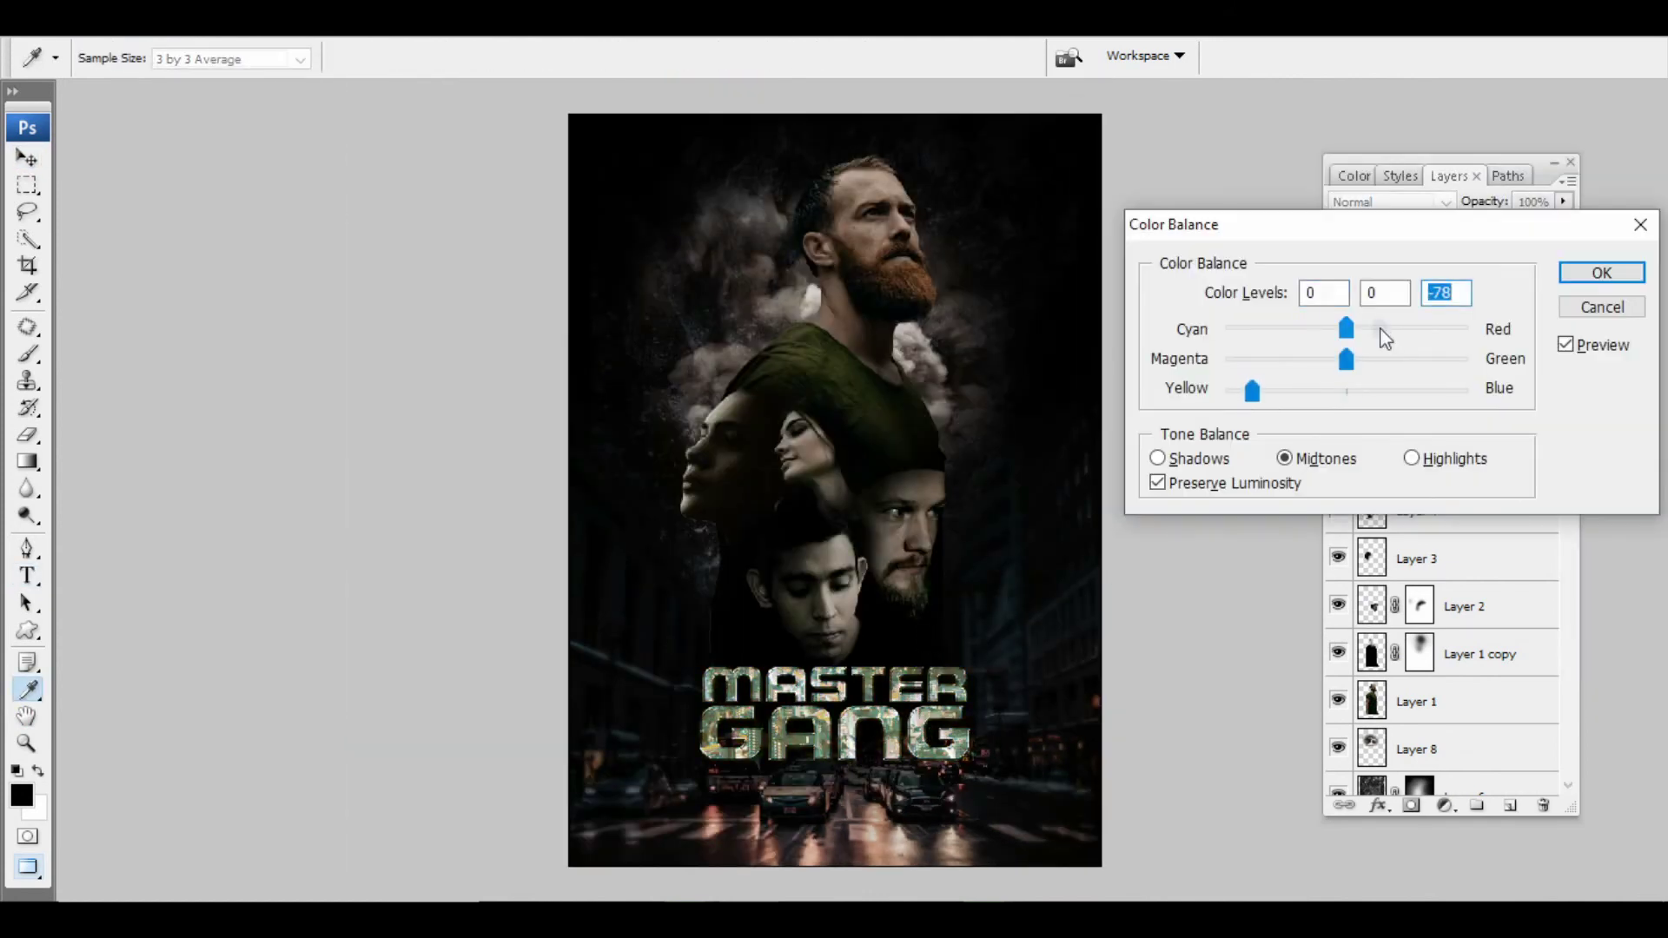
left_click(1602, 272)
Add a new text line reading "asf" beside the bearded man's head and reduce its size to 61.51 pt.
key("t")
left_click(1030, 250)
type("asf")
key("ctrl+a")
key("ctrl+shift+comma")
key("ctrl+shift+comma")
key("ctrl+shift+comma")
key("ctrl+shift+comma")
key("ctrl+shift+comma")
key("ctrl+shift+comma")
key("ctrl+shift+comma")
key("ctrl+shift+comma")
key("ctrl+shift+comma")
key("ctrl+shift+comma")
key("ctrl+shift+comma")
key("ctrl+shift+comma")
key("ctrl+shift+comma")
key("ctrl+shift+comma")
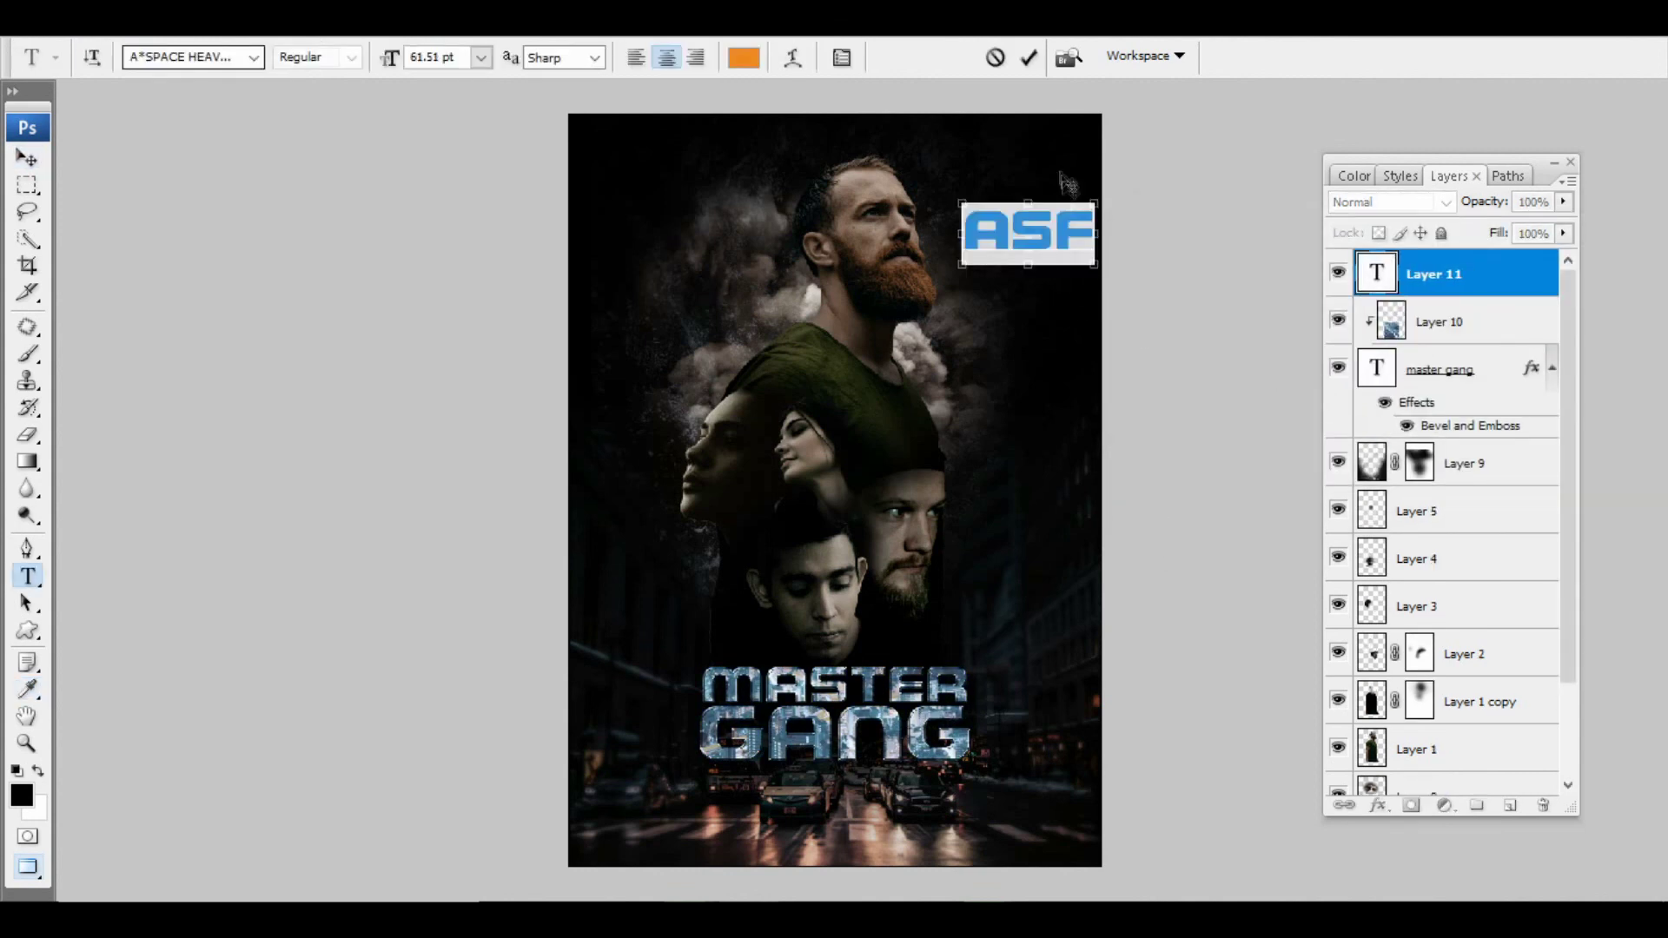
Move the new text to the poster's bottom below the title, reduce it to 33.51 pt and open its character settings.
left_click_drag(1062, 174, 859, 730)
key("ctrl+shift+comma")
key("ctrl+shift+comma")
key("ctrl+shift+comma")
key("ctrl+shift+comma")
key("ctrl+shift+comma")
key("ctrl+shift+comma")
key("ctrl+shift+comma")
key("ctrl+shift+comma")
key("ctrl+t")
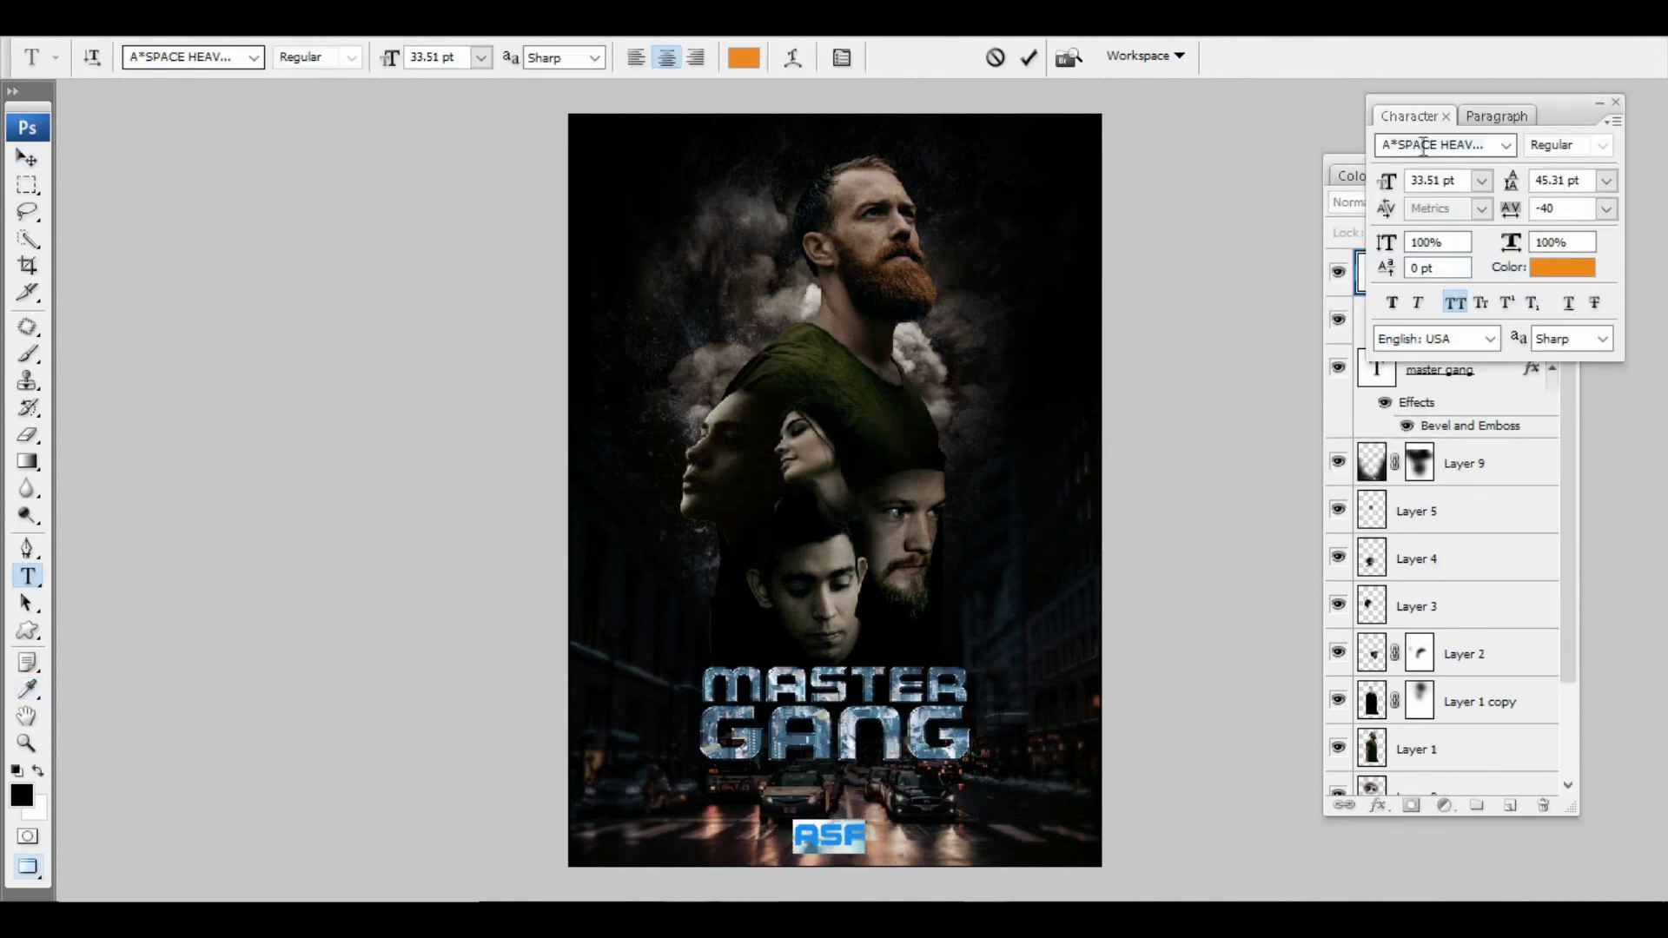